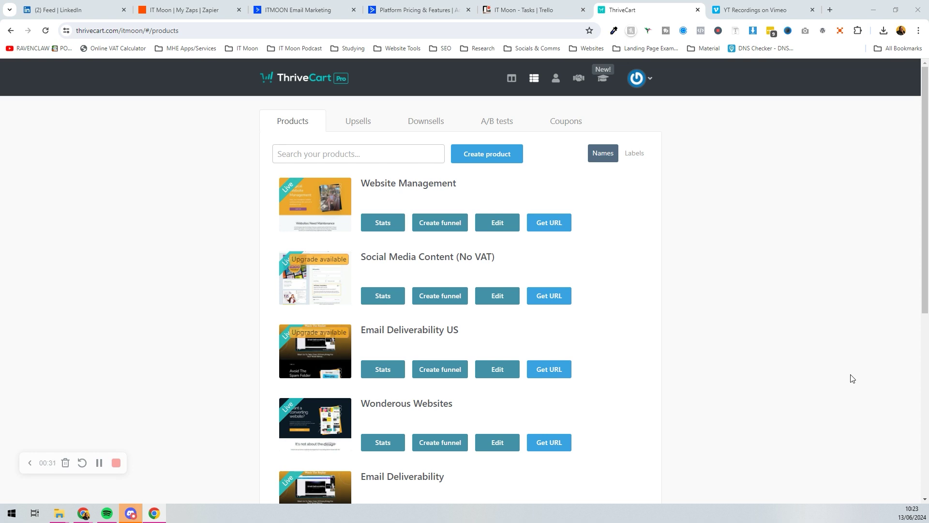
Start a new digital upsell from the Upsells list.
left_click(374, 120)
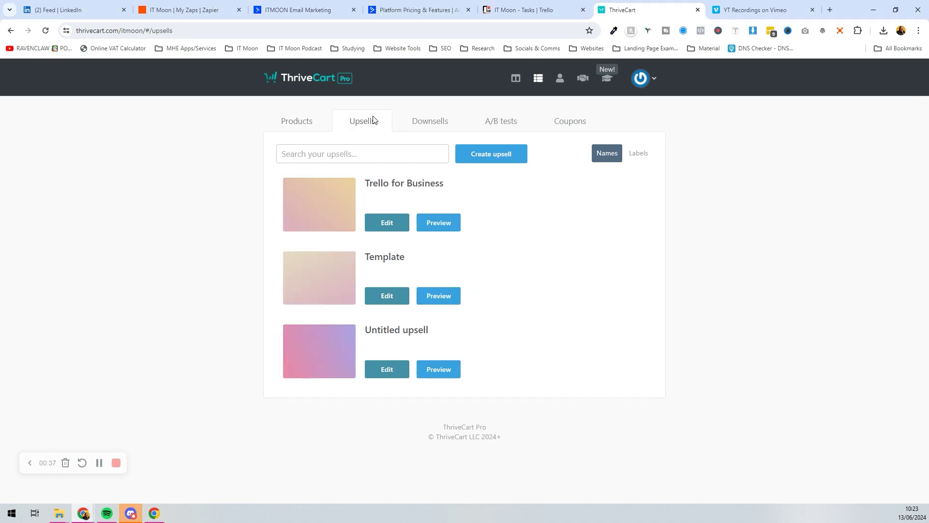
left_click(483, 154)
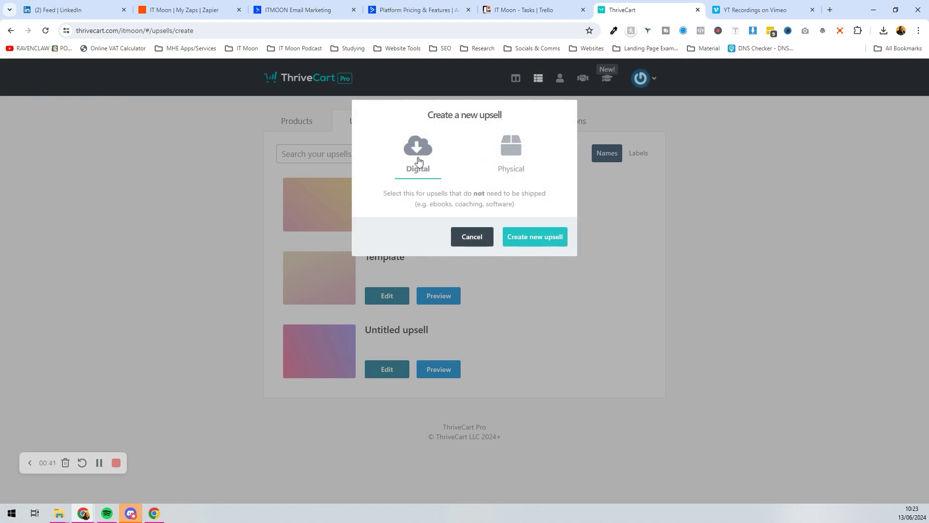
left_click(537, 235)
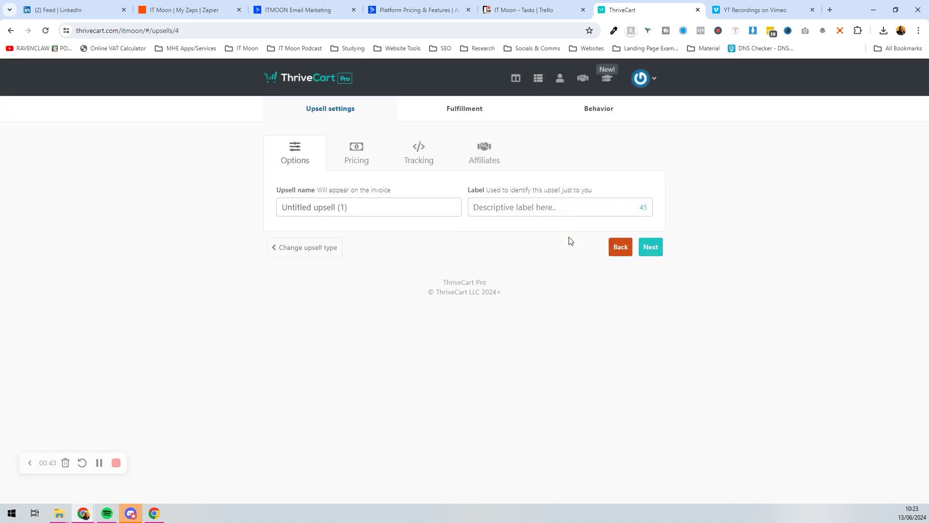
Name the upsell 'VIP Strategy Day' and give it the label VIPSTRATEGYDAY.
left_click(443, 207)
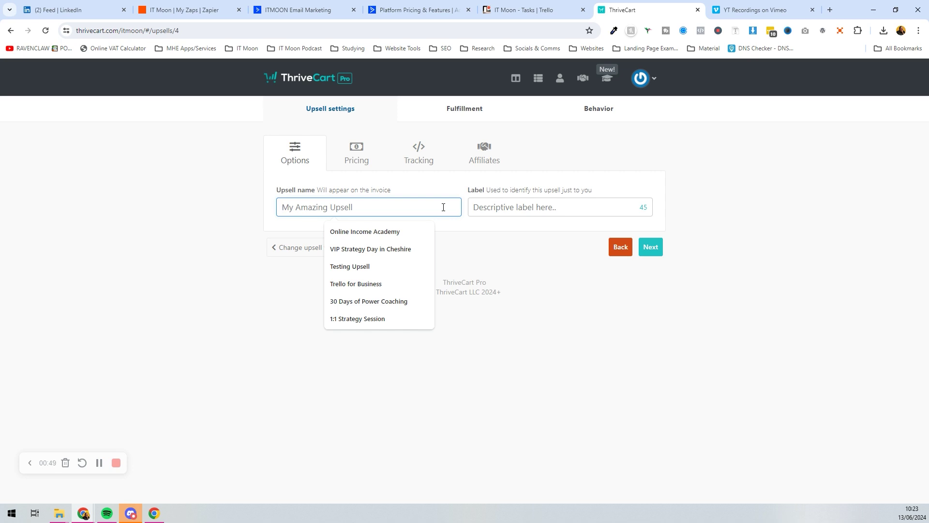
type("VI")
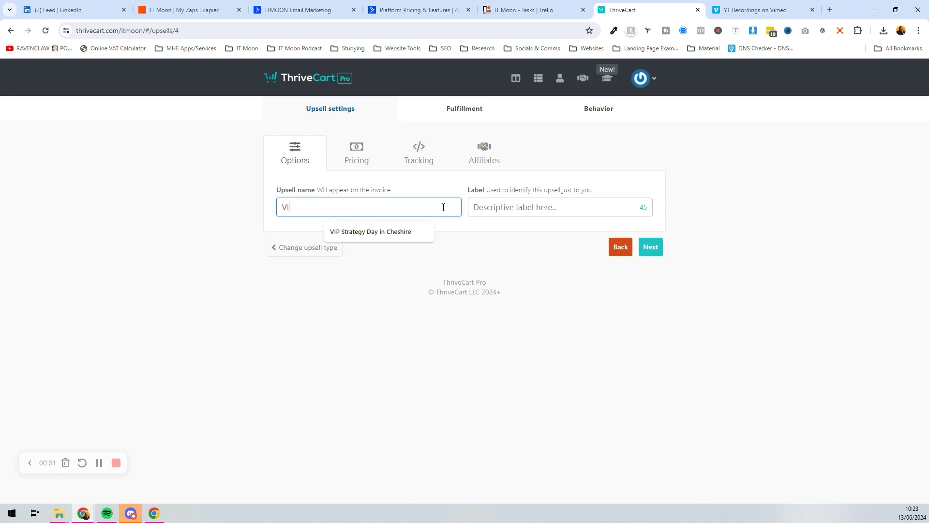
type("P Strategy Day")
key("Tab")
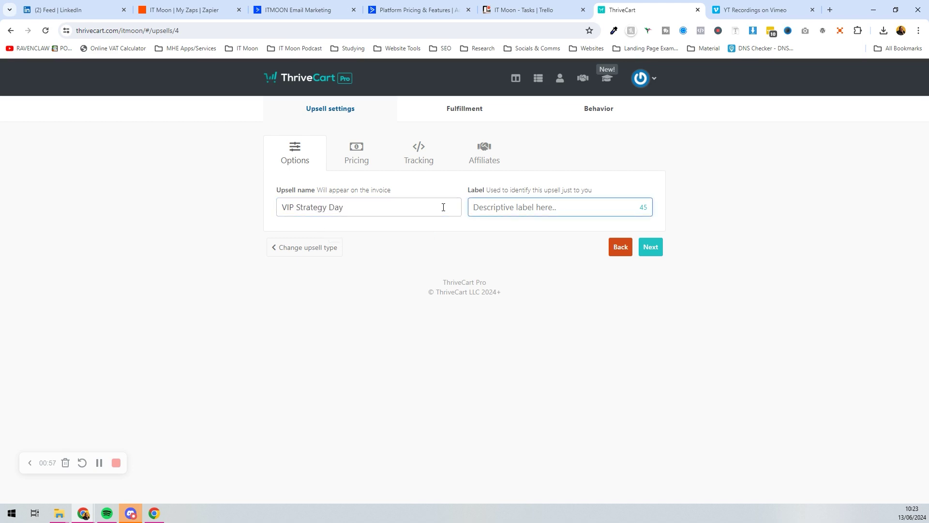
type("VIPSTRAT")
key("BackSpace")
key("BackSpace")
key("BackSpace")
type("ATEGY")
key("BackSpace")
key("BackSpace")
key("BackSpace")
key("BackSpace")
key("BackSpace")
type("RATEGYDAY")
Keep the upsell as a one-time fee and switch its quantity to a limited amount.
left_click(650, 248)
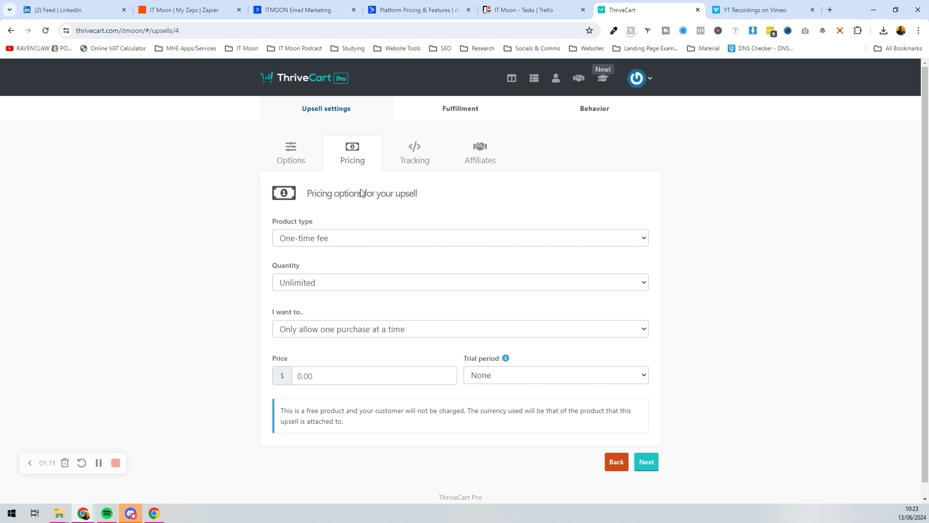
left_click(361, 238)
left_click(351, 254)
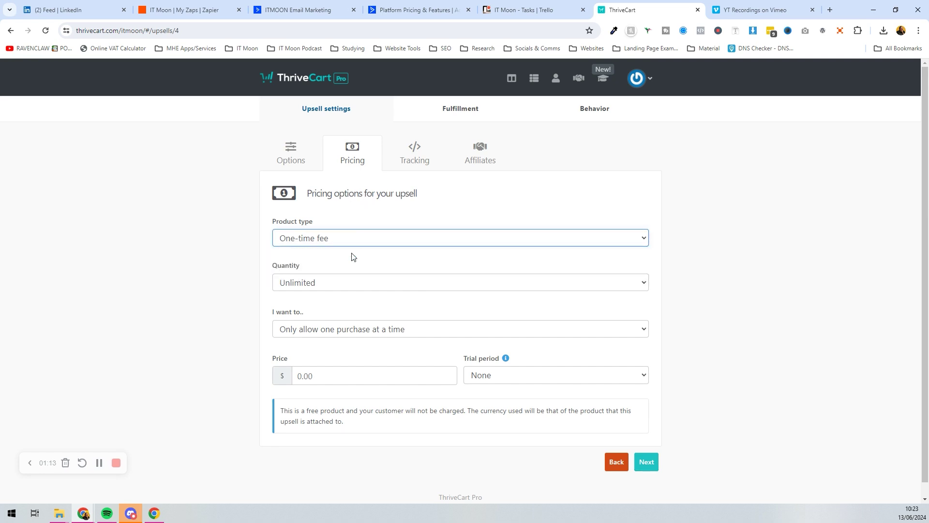
scroll(328, 289, "down", 1)
left_click(333, 268)
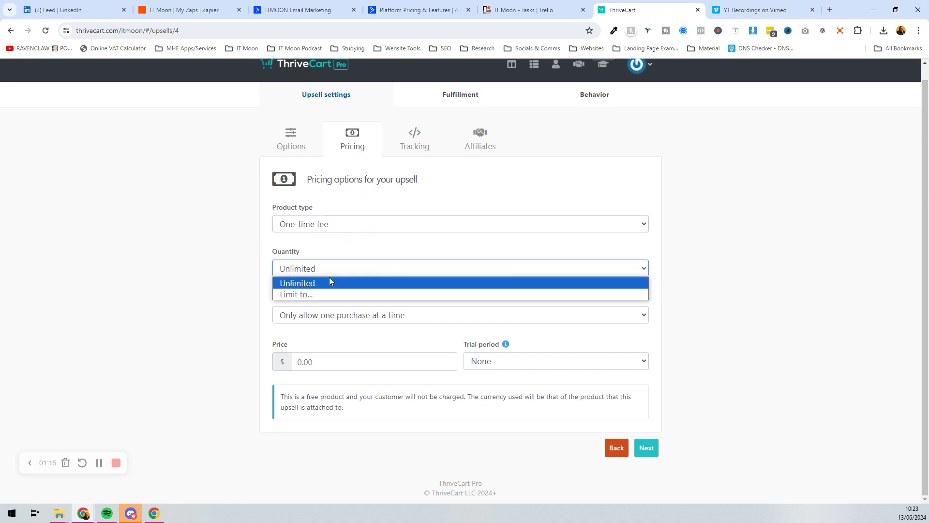
key("Escape")
left_click(333, 269)
key("Tab")
left_click(324, 269)
left_click(320, 294)
Cap the quantity at 5 copies, resetting the countdown when sold out.
left_click(499, 270)
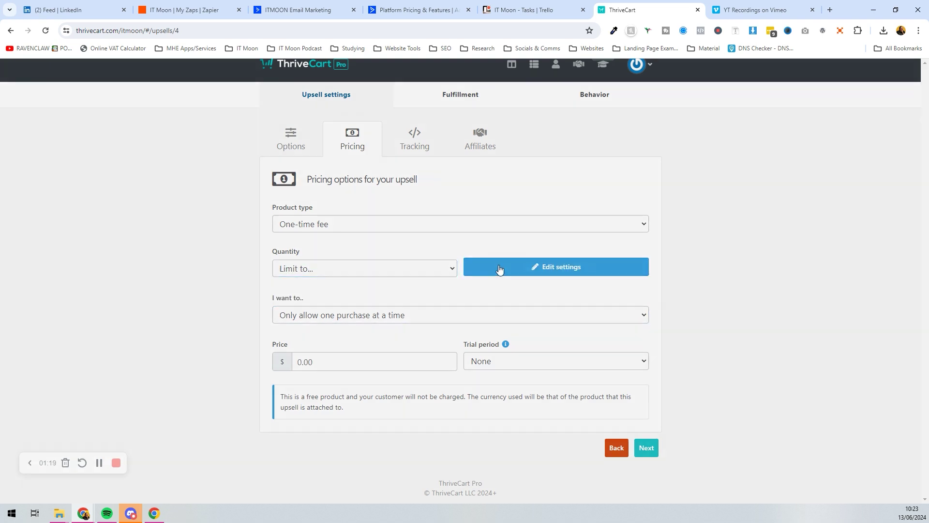
left_click_drag(384, 160, 334, 161)
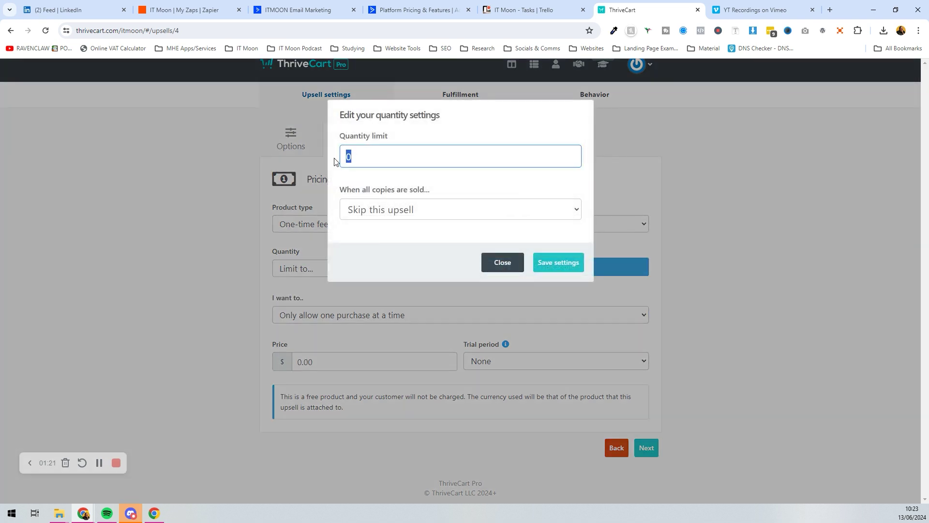
left_click(389, 210)
left_click(390, 209)
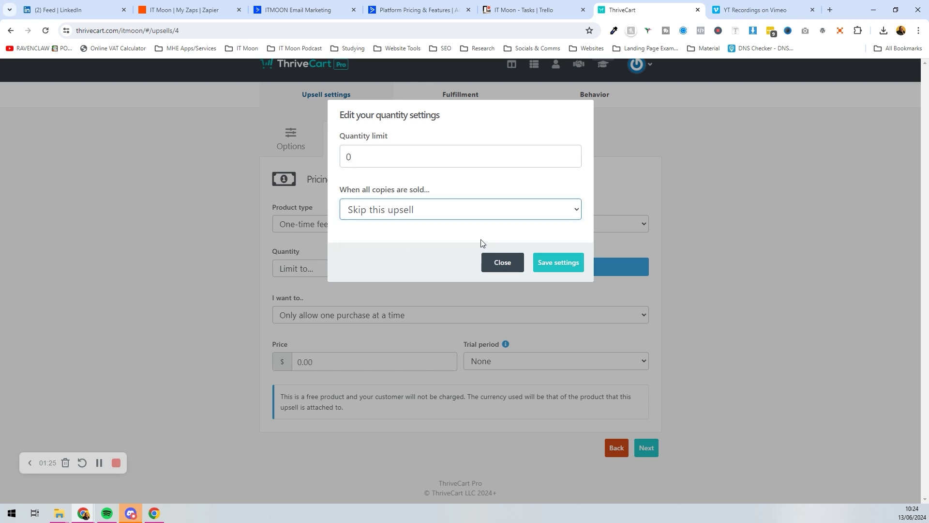
double_click(367, 158)
type("5")
left_click(411, 213)
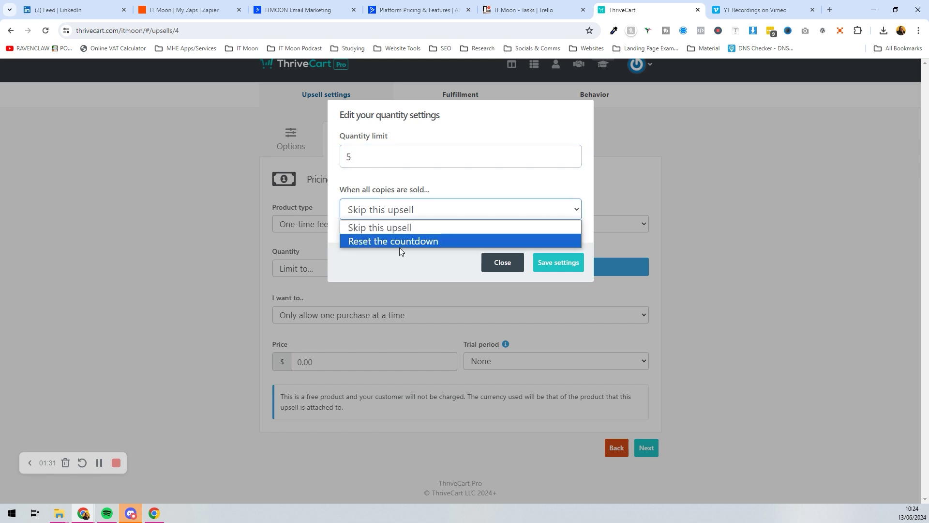
left_click(400, 244)
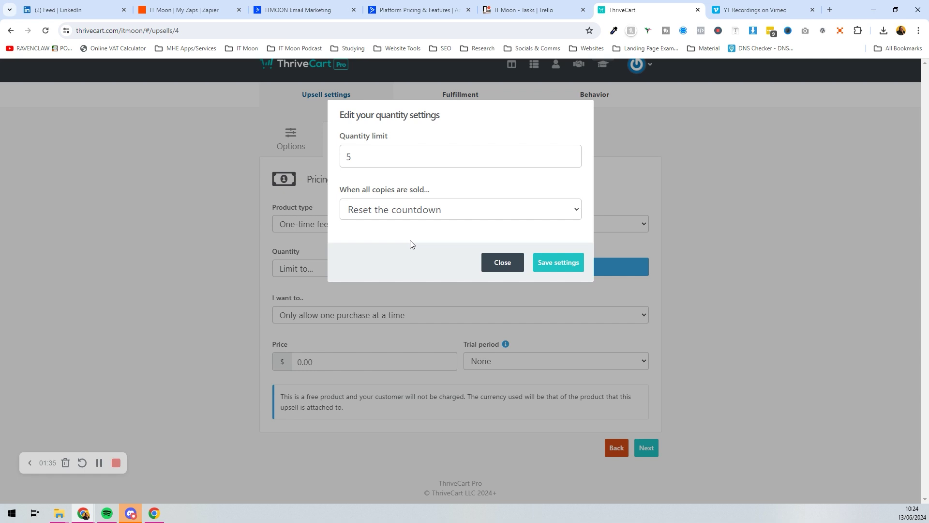
left_click(542, 268)
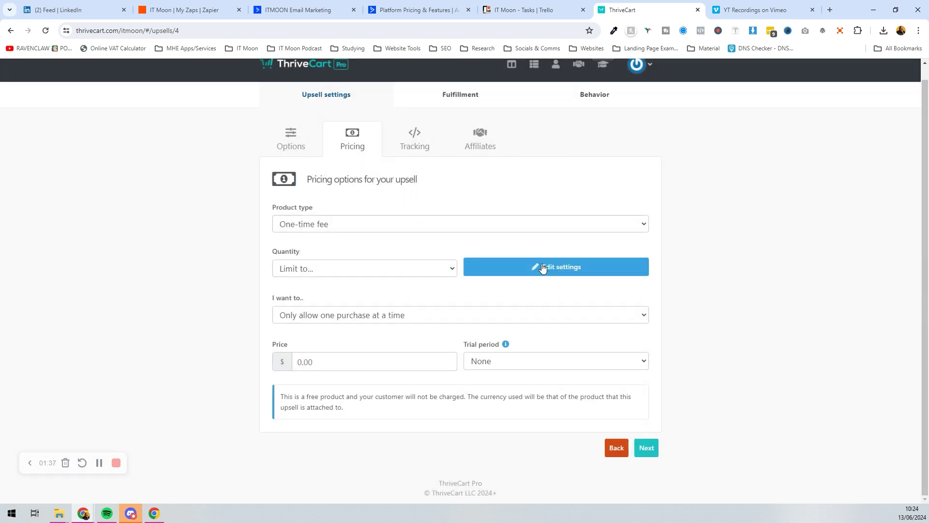
Allow one purchase at a time and set the price to 997.00.
left_click(406, 315)
left_click(394, 331)
left_click(351, 363)
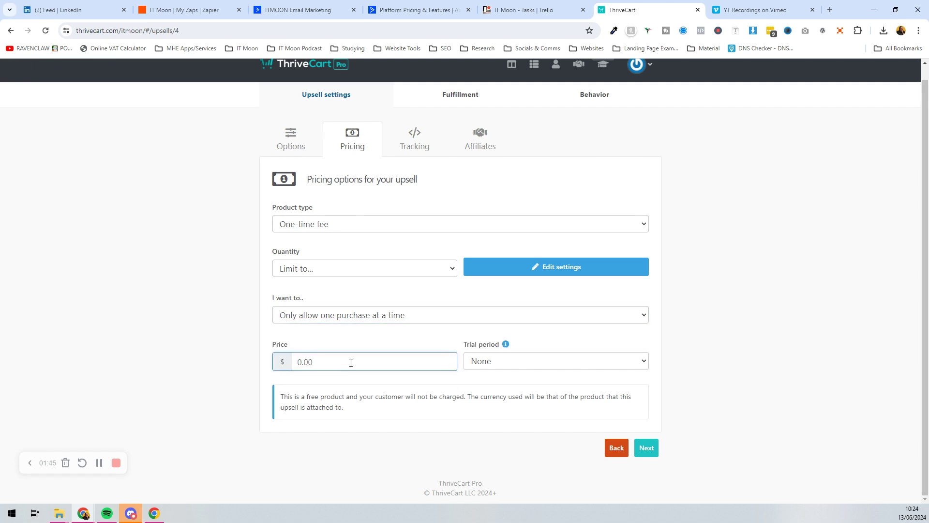
type("997")
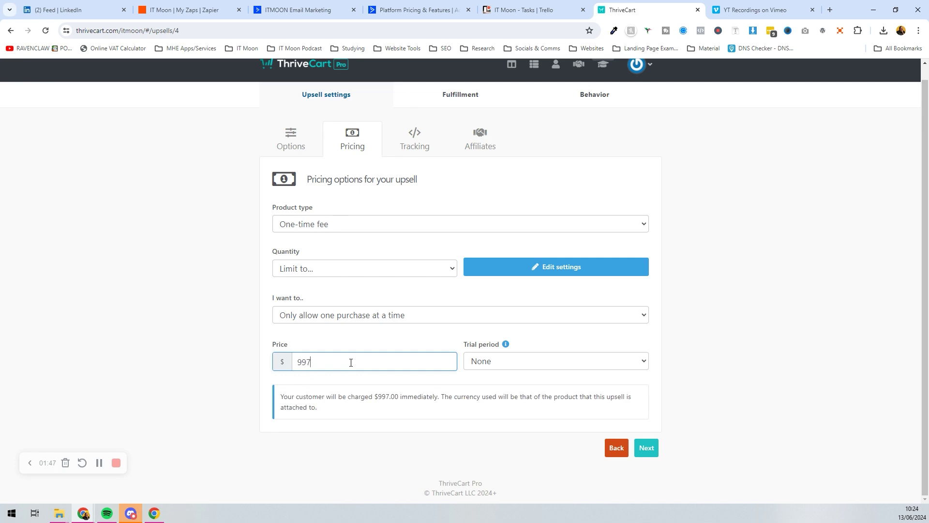
type(".00")
Pass through Tracking, Affiliates and Fulfillment, leaving tracking code off and success-page text unchanged.
left_click(653, 448)
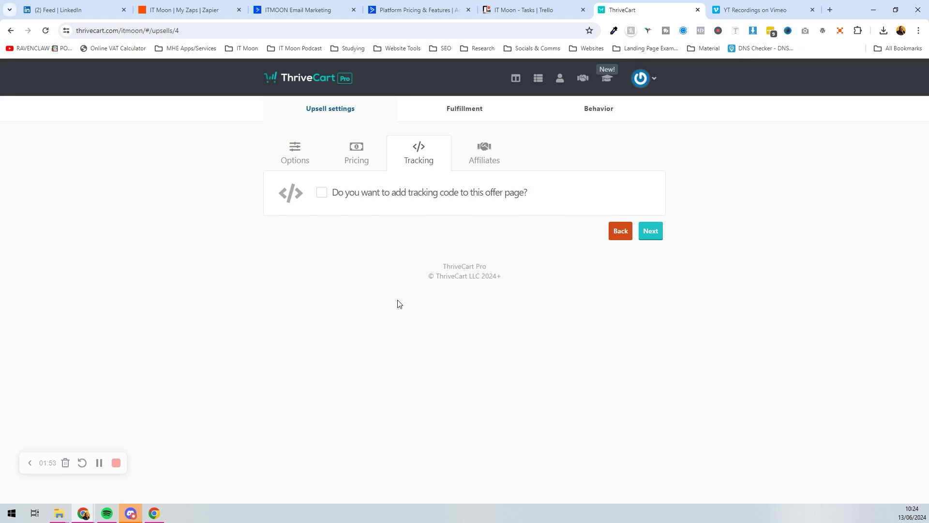
left_click(321, 192)
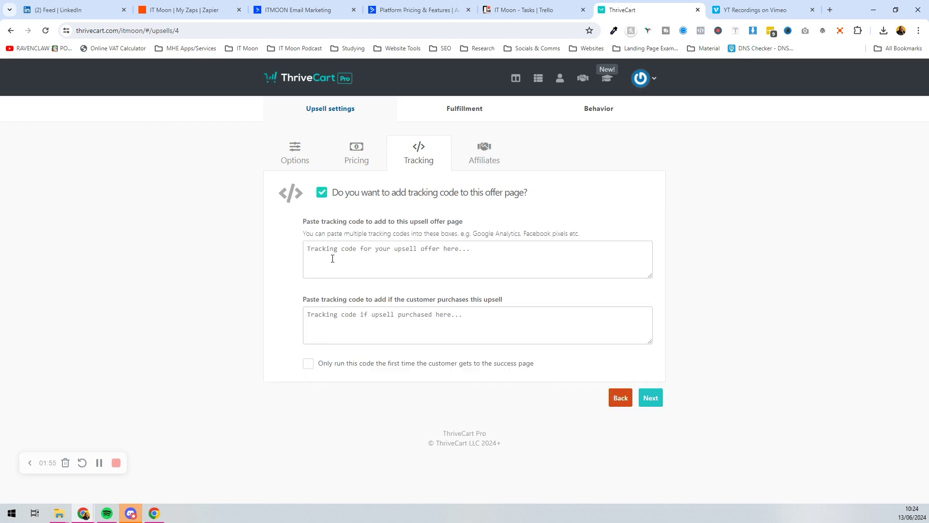
left_click(322, 193)
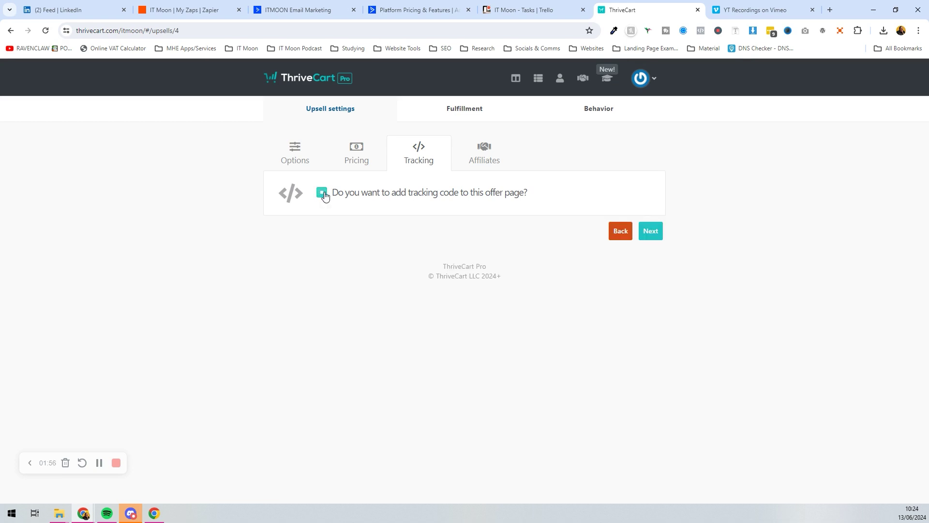
left_click(652, 233)
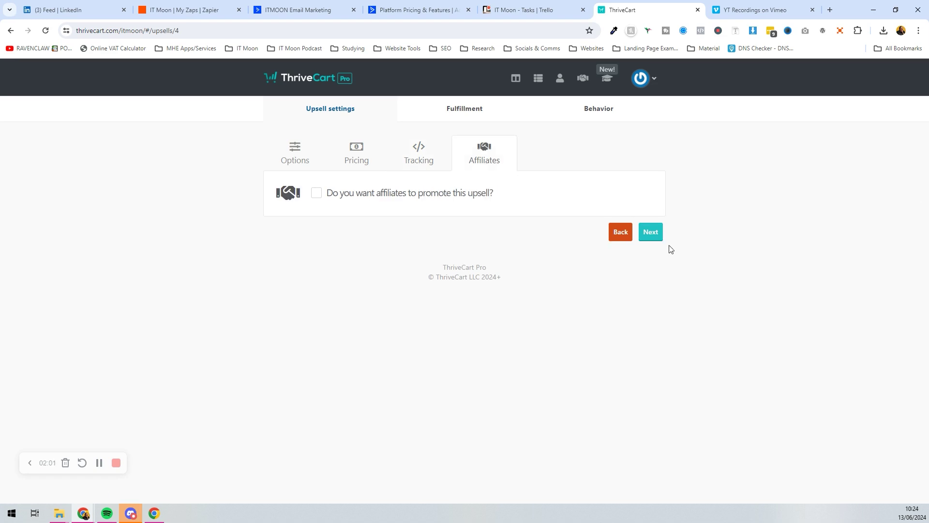
left_click(656, 237)
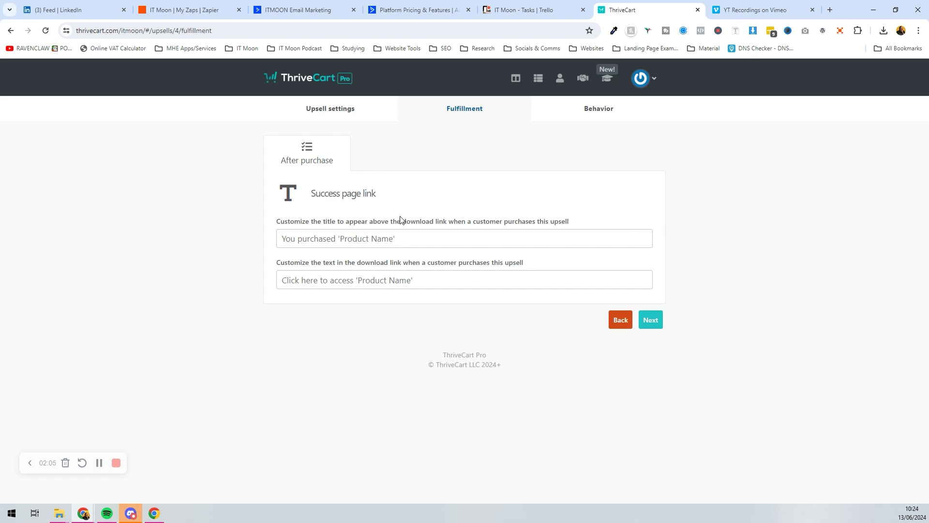
left_click(449, 227)
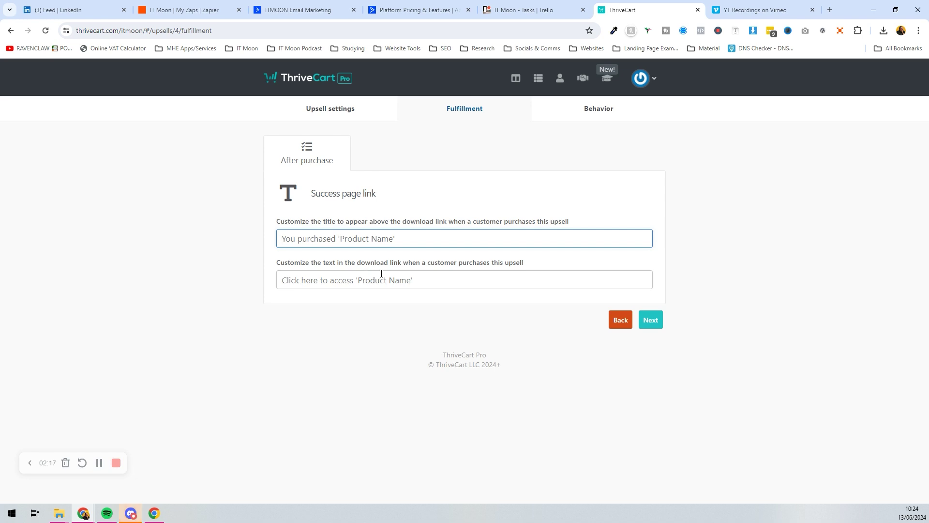
left_click(650, 320)
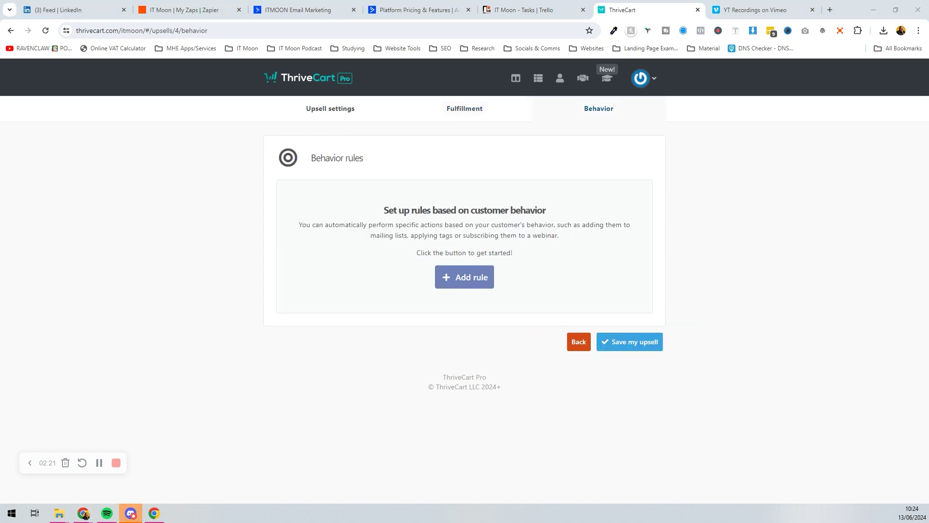
Start an ActiveCampaign behaviour rule that fires when the upsell is declined.
left_click(481, 285)
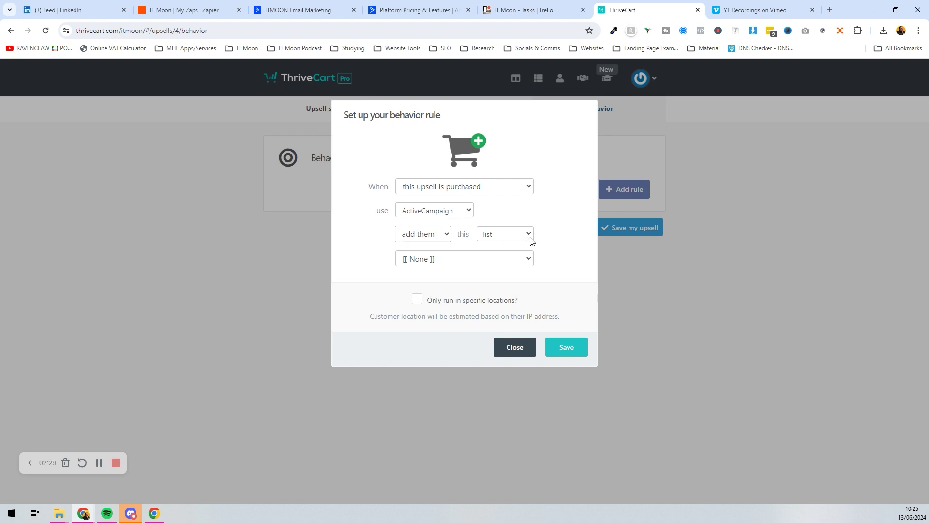
left_click(462, 213)
left_click(462, 213)
left_click(468, 195)
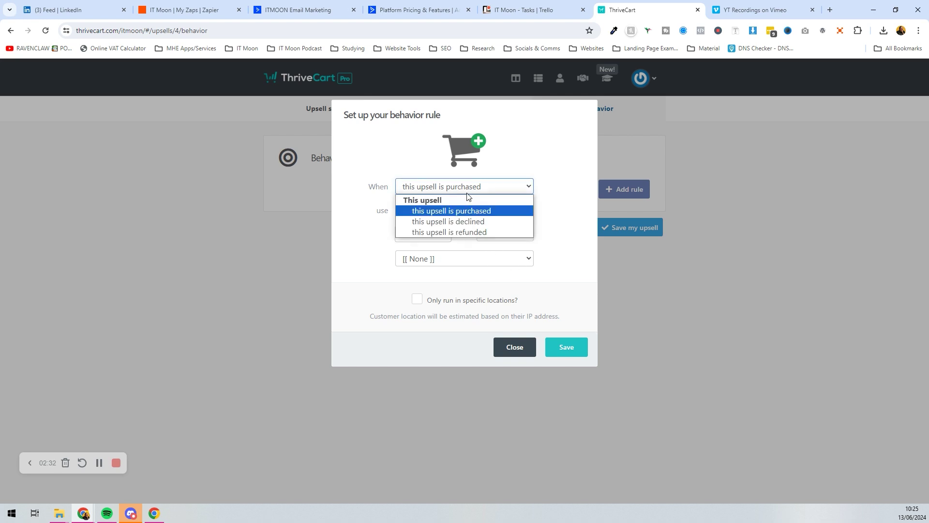
left_click(464, 221)
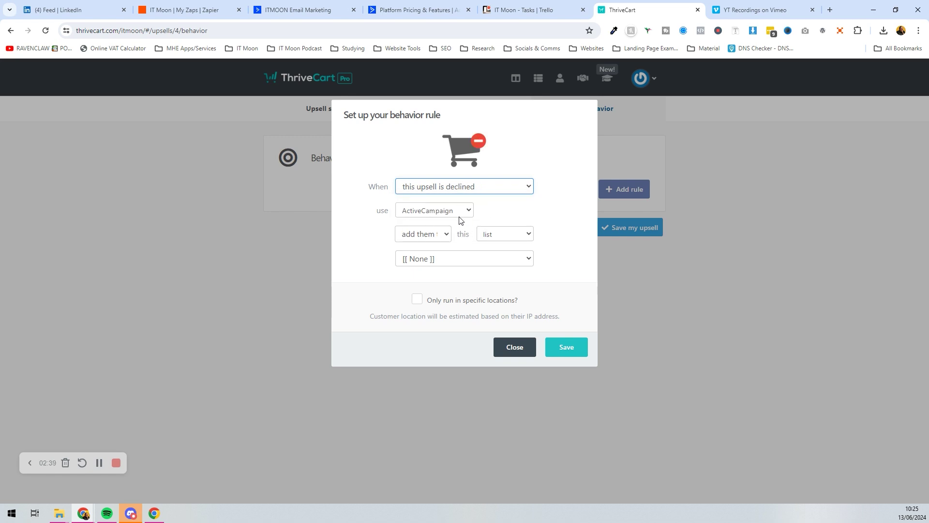
Switch the rule trigger between purchased and declined, then close it without saving.
left_click(506, 208)
left_click(501, 189)
left_click(493, 211)
left_click(520, 185)
left_click(489, 209)
left_click(503, 173)
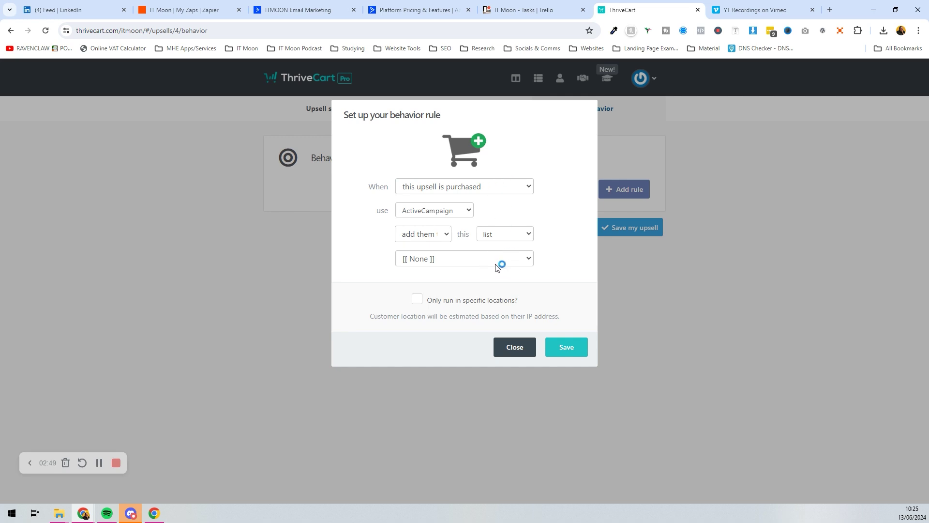
left_click(482, 187)
left_click(503, 220)
left_click(513, 347)
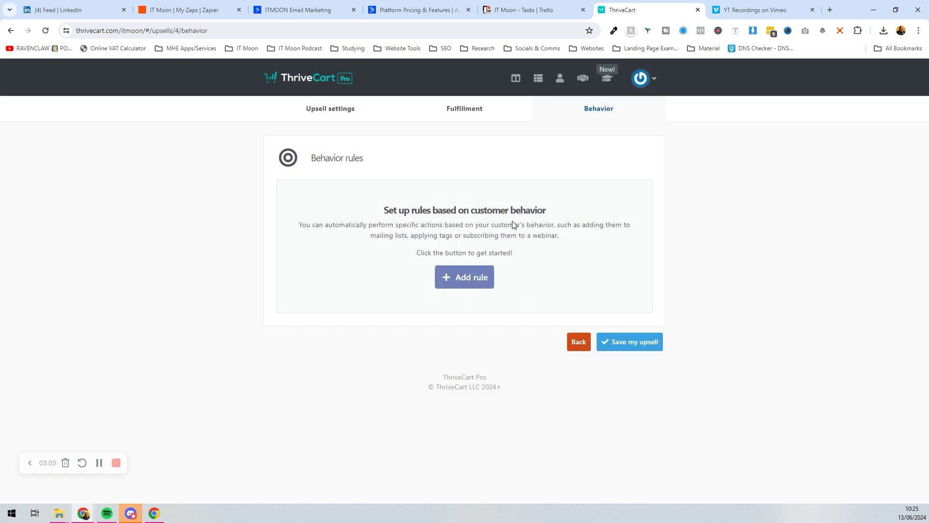
Save VIP Strategy Day and set TECH_(2).png as its thumbnail image.
left_click(615, 341)
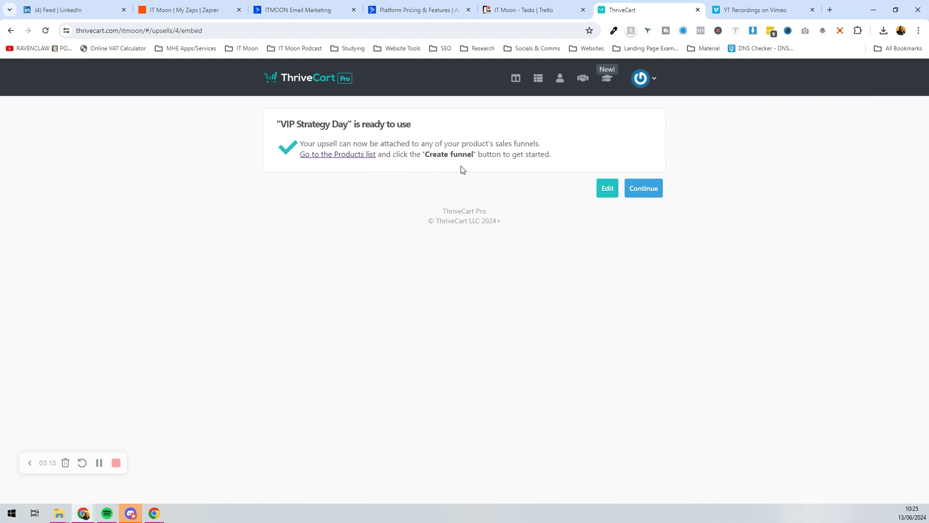
left_click(654, 189)
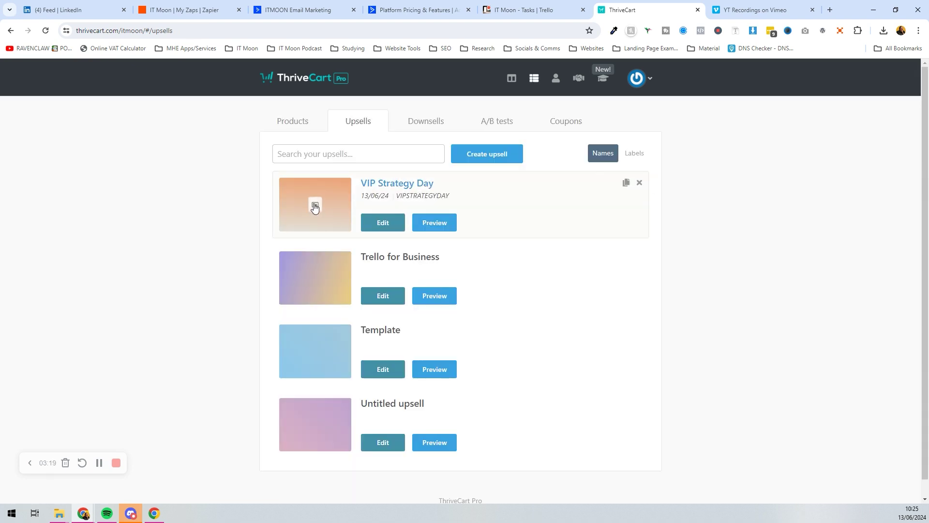
left_click(315, 206)
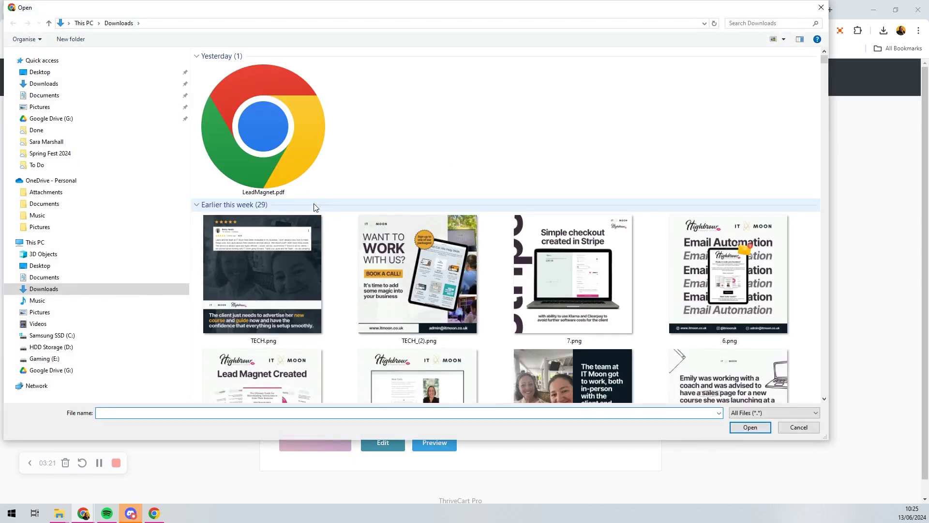
double_click(397, 243)
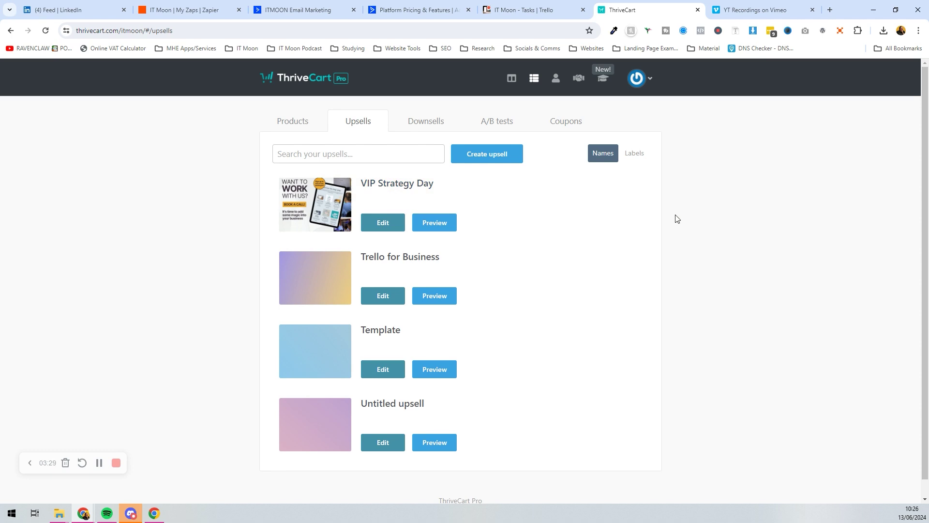
Create a digital downsell named '1 Years Access to Tech Support Hub' and reach its price field.
left_click(432, 125)
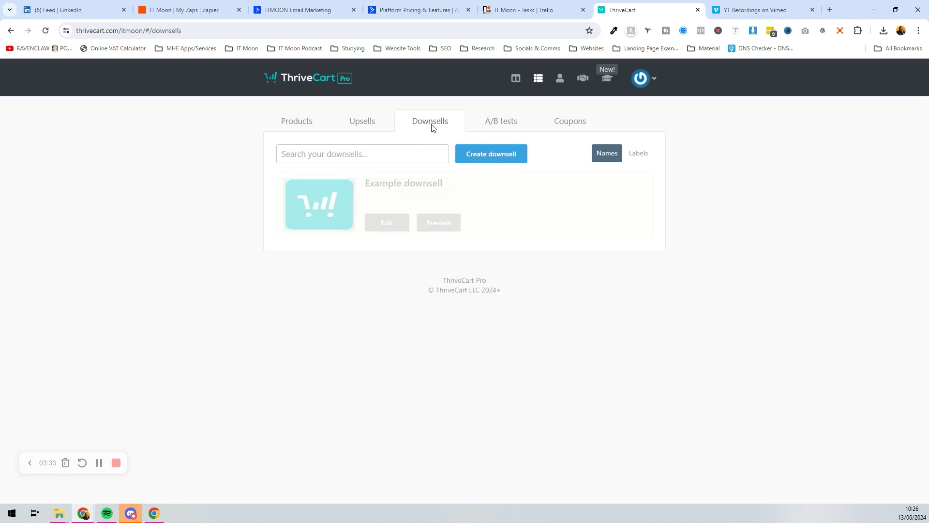
left_click(496, 160)
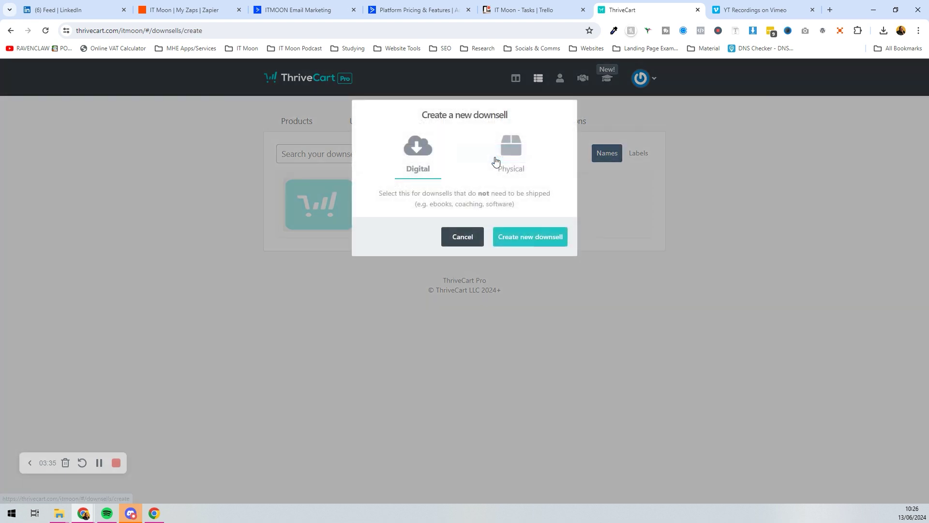
left_click(531, 242)
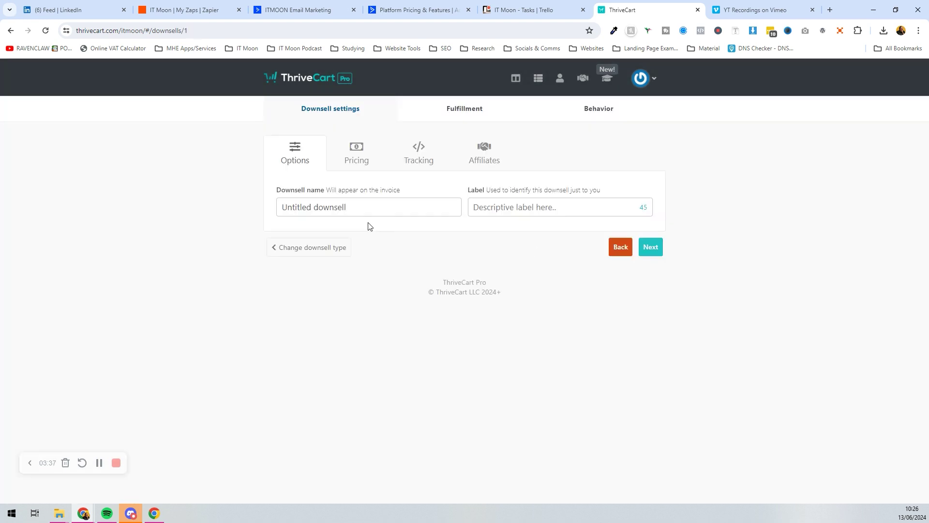
left_click(376, 210)
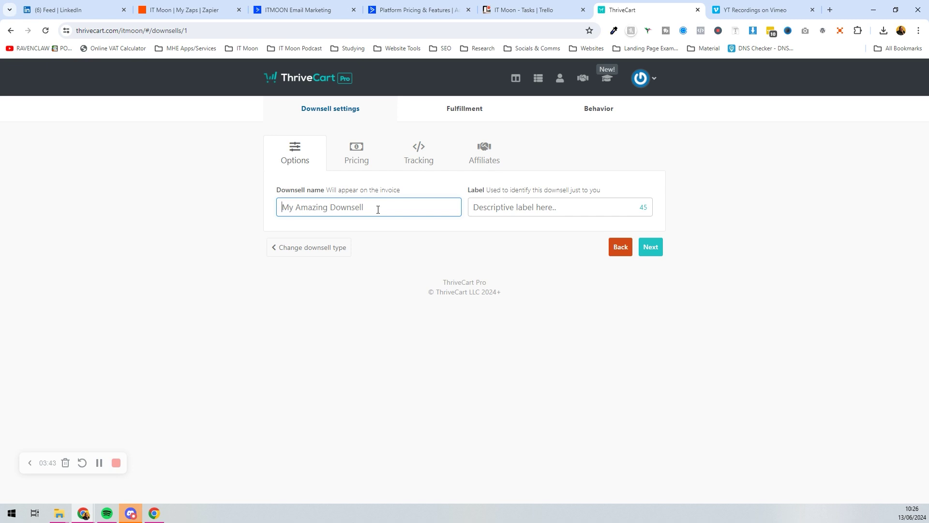
type("1 Years Access to Tech Support Hub")
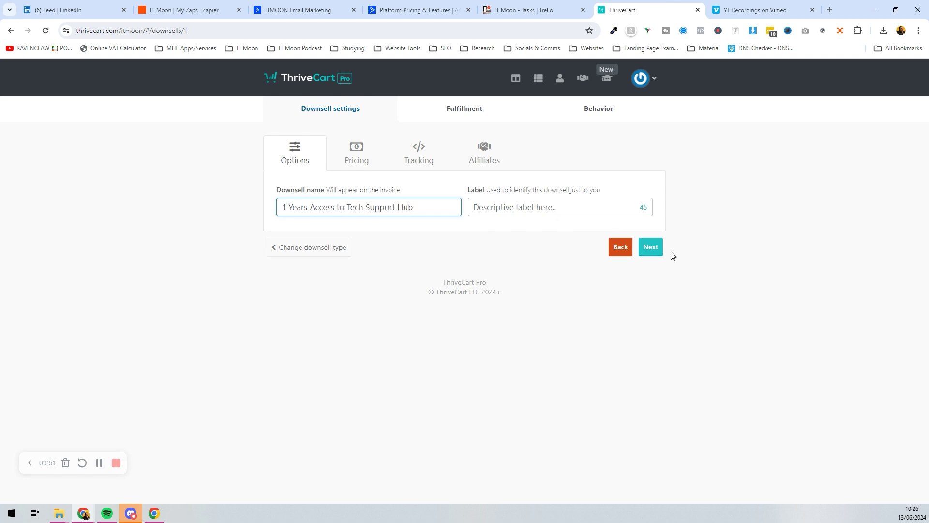
left_click(654, 250)
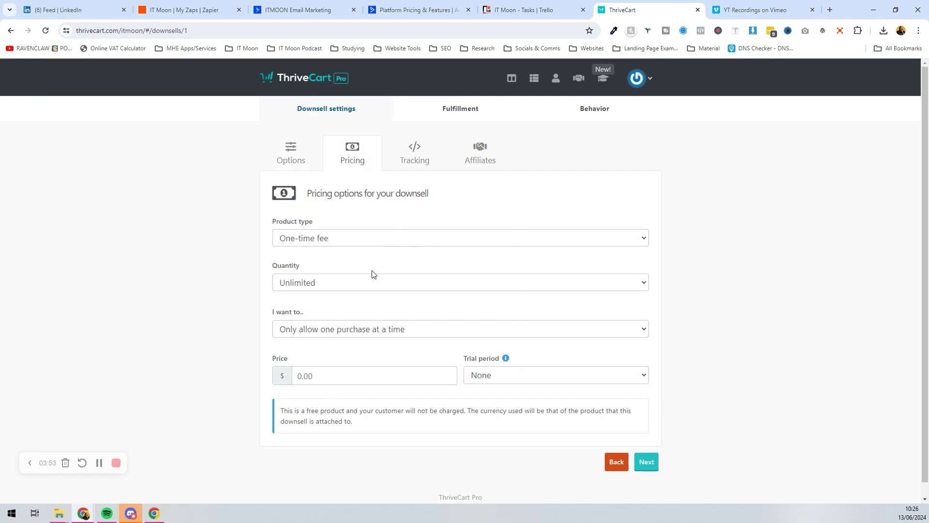
left_click(303, 376)
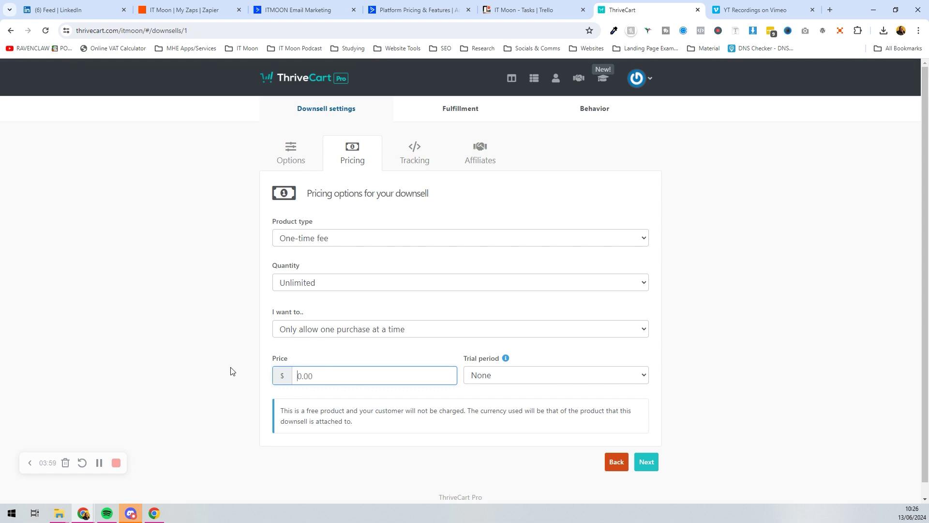
Enter 370.00 as the downsell's one-time price and continue to tracking.
type("370.00")
left_click(231, 371)
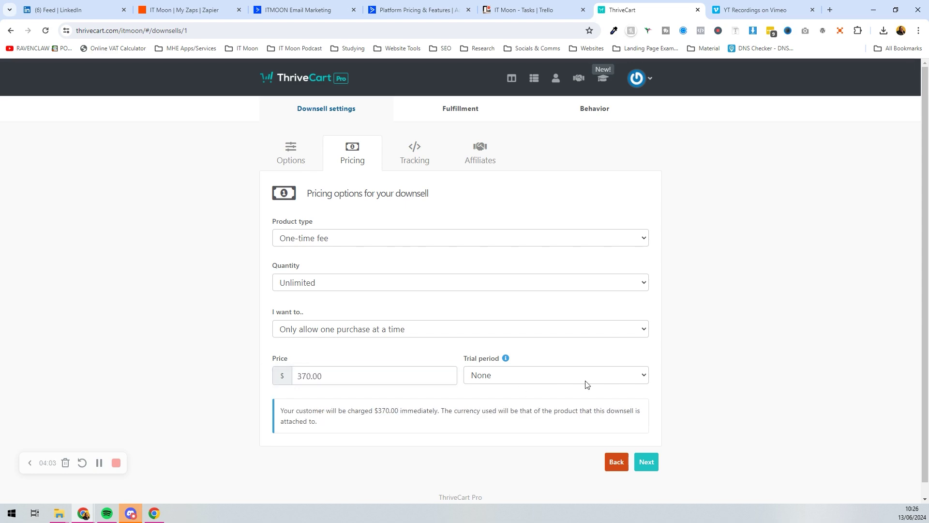
left_click(648, 462)
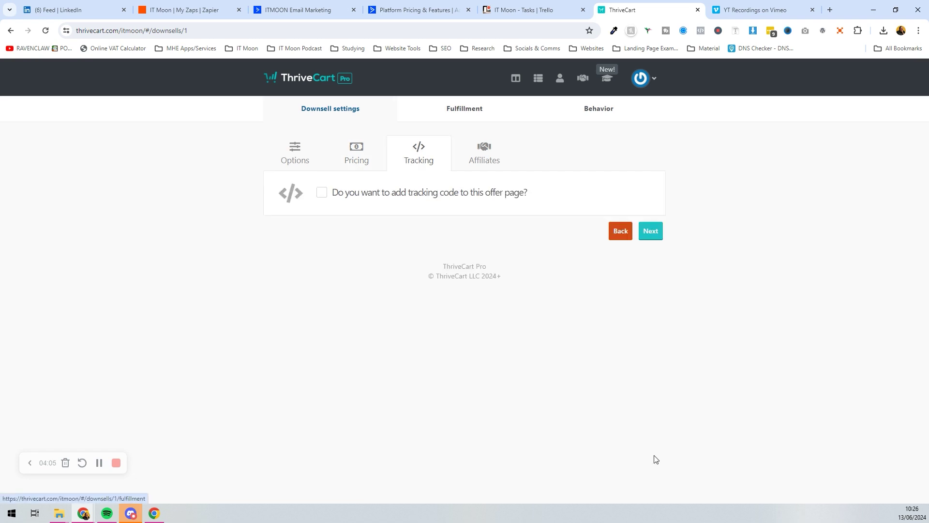
Skip past affiliates and fulfillment, then start a behaviour rule and close it unsaved.
left_click(659, 233)
left_click(660, 234)
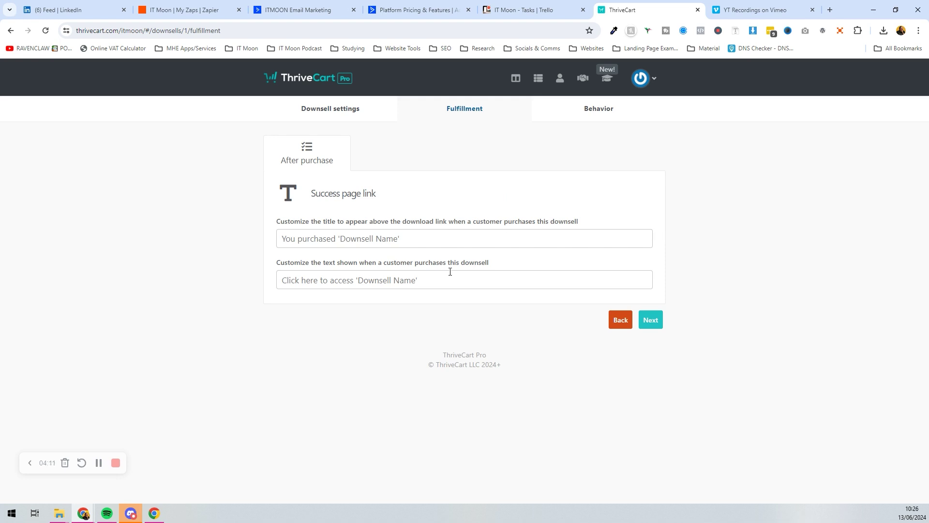
left_click(653, 321)
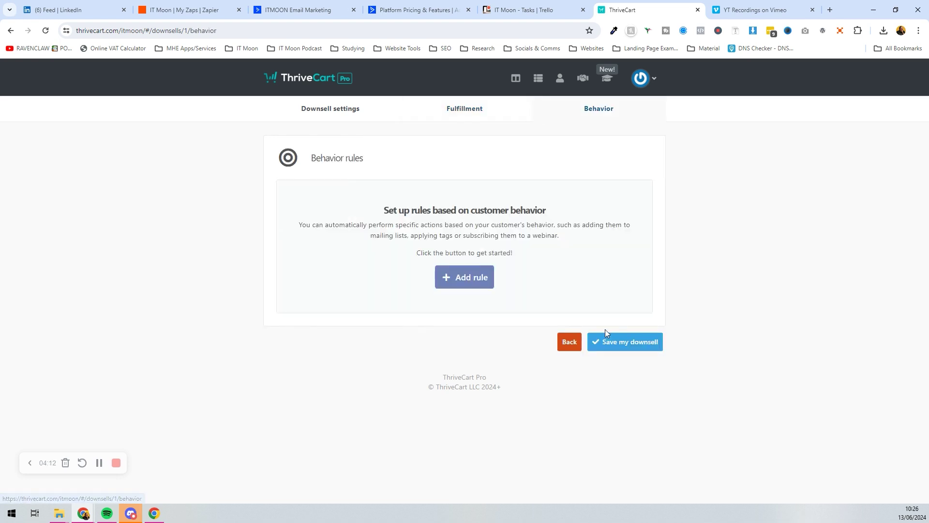
left_click(462, 276)
left_click(479, 186)
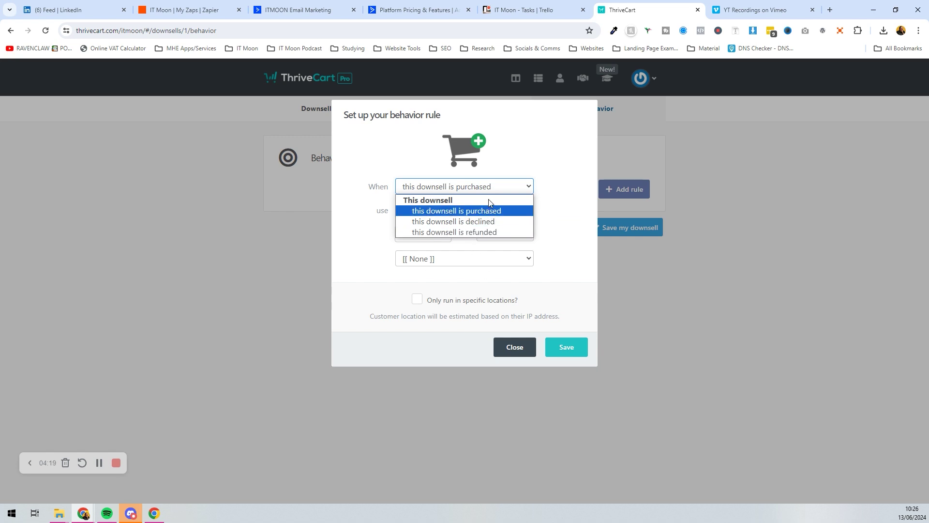
left_click(480, 169)
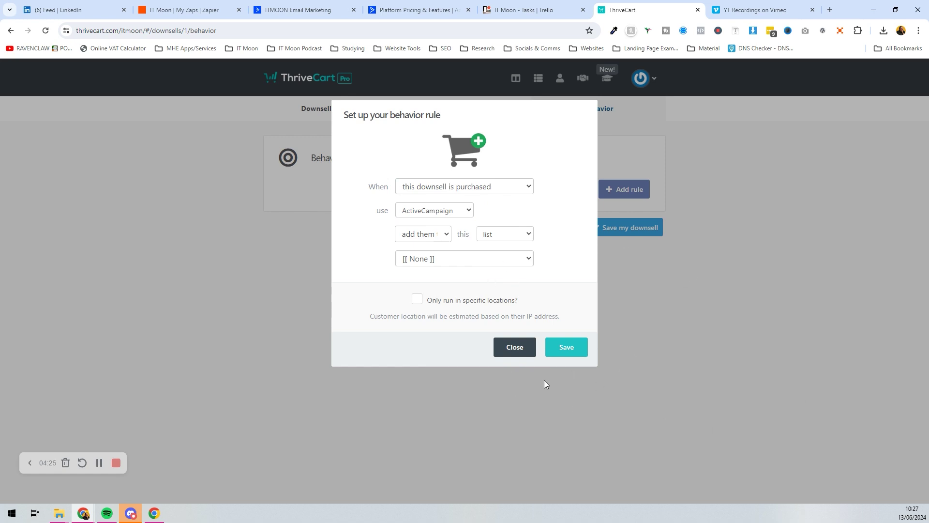
left_click(519, 348)
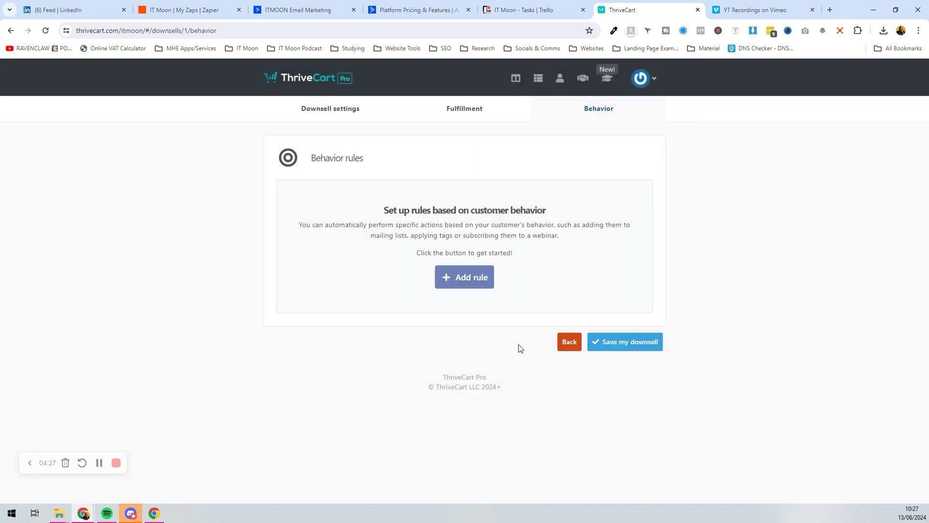
Save the downsell and set 'singing waiters_ onboarding.png' as its thumbnail.
left_click(634, 342)
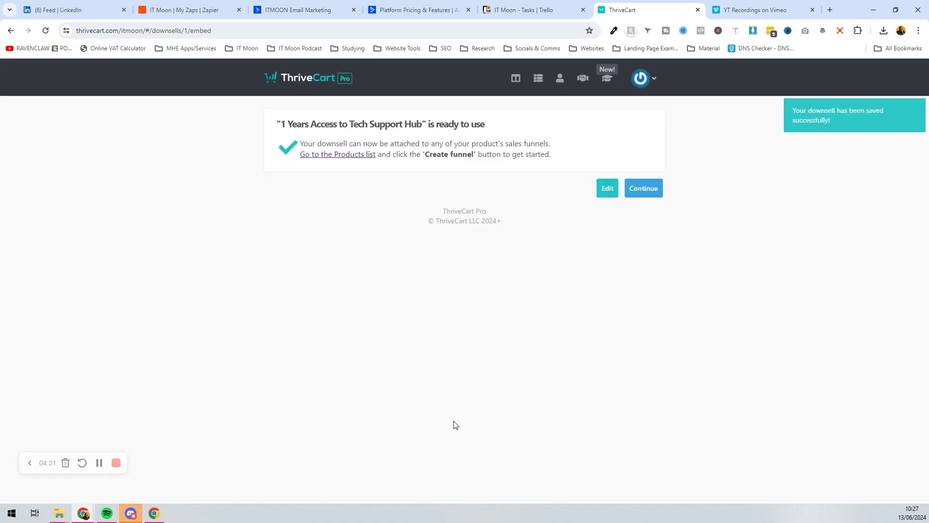
left_click(634, 188)
left_click(318, 205)
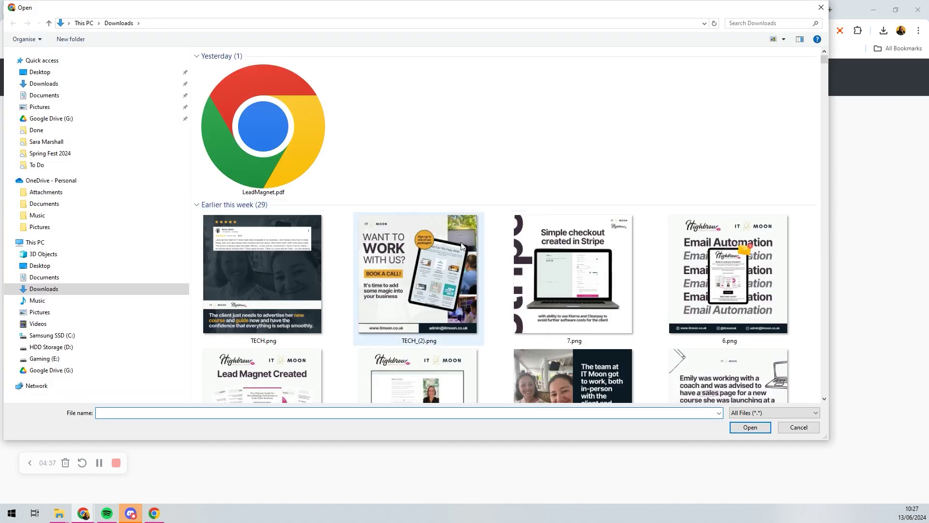
scroll(463, 242, "down", 4)
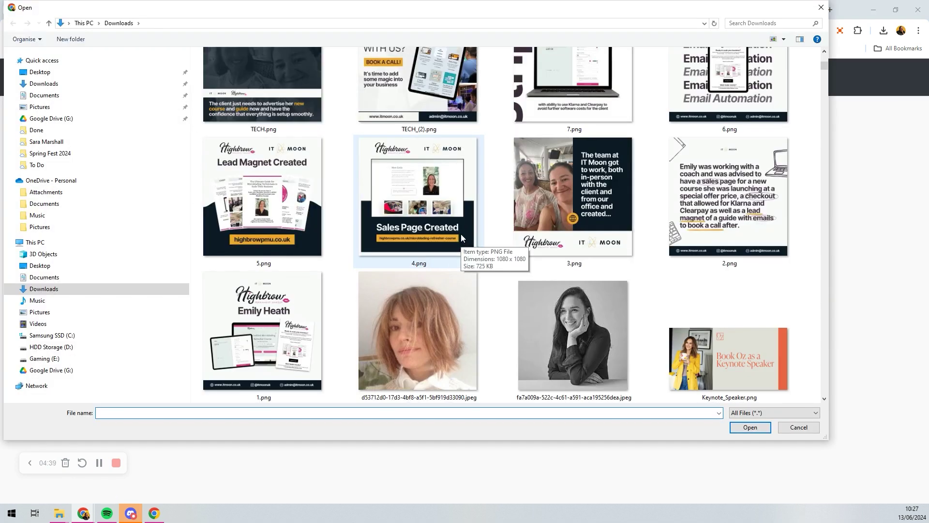
scroll(696, 207, "down", 10)
scroll(696, 207, "down", 15)
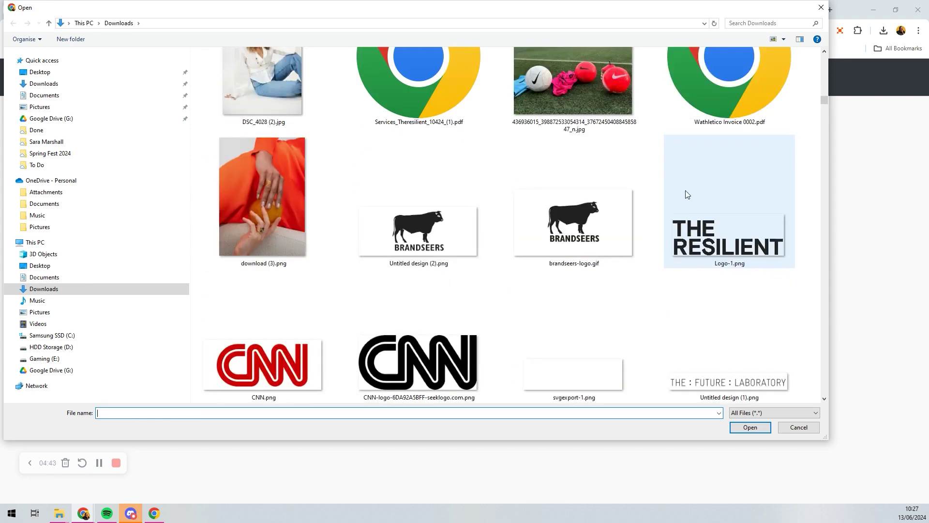
scroll(686, 193, "down", 5)
scroll(684, 189, "down", 8)
scroll(682, 190, "down", 15)
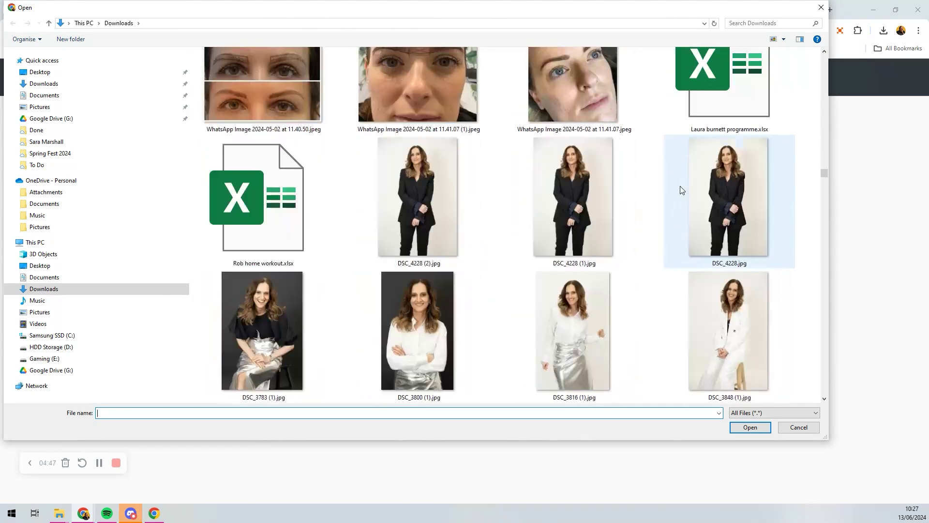
scroll(681, 189, "down", 15)
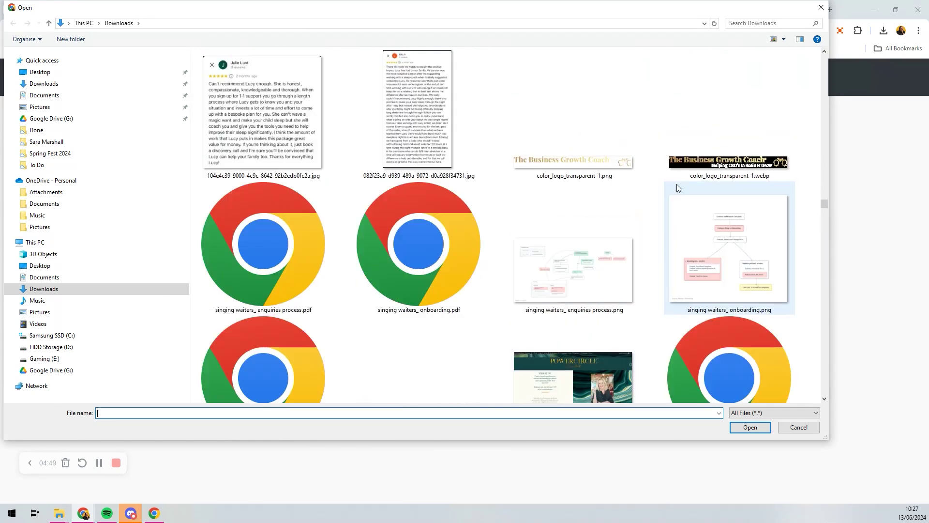
double_click(704, 224)
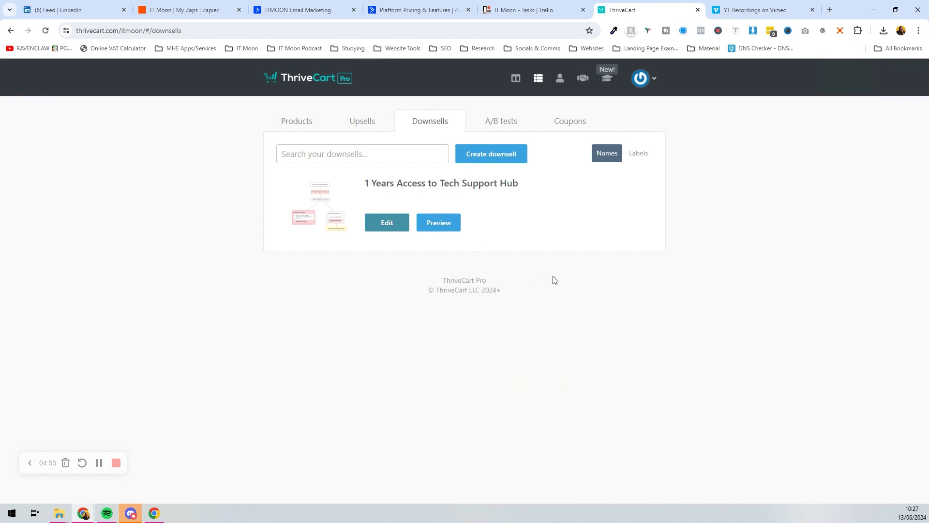
Preview the downsell with Website Management in a new tab, then return to ThriveCart.
left_click(454, 226)
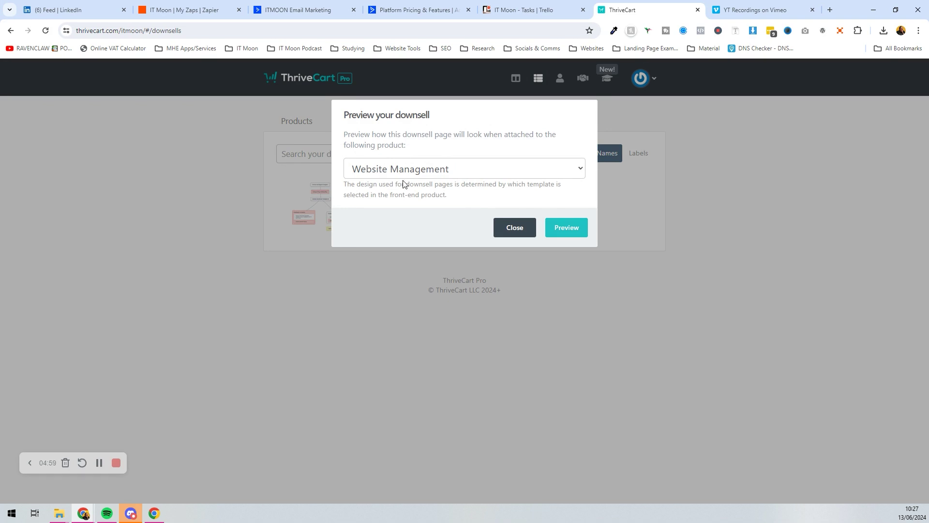
left_click(421, 169)
left_click(421, 172)
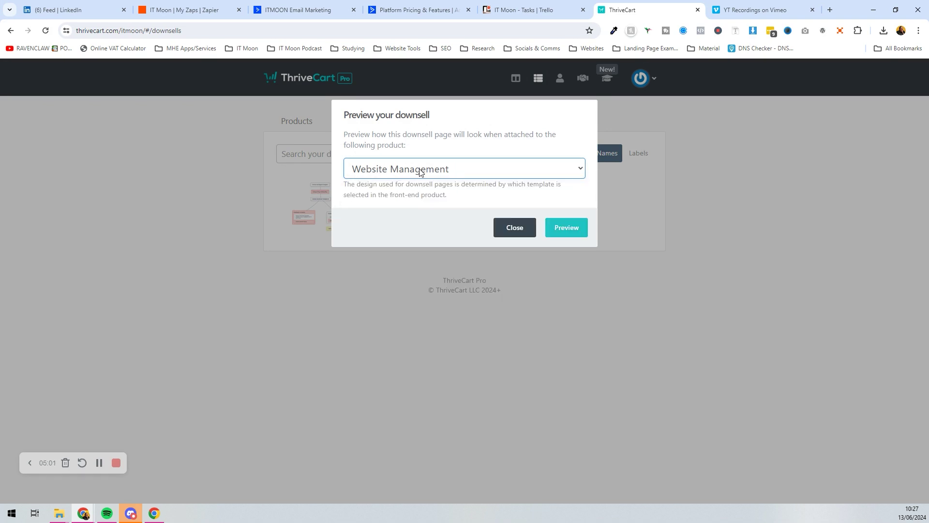
left_click(482, 166)
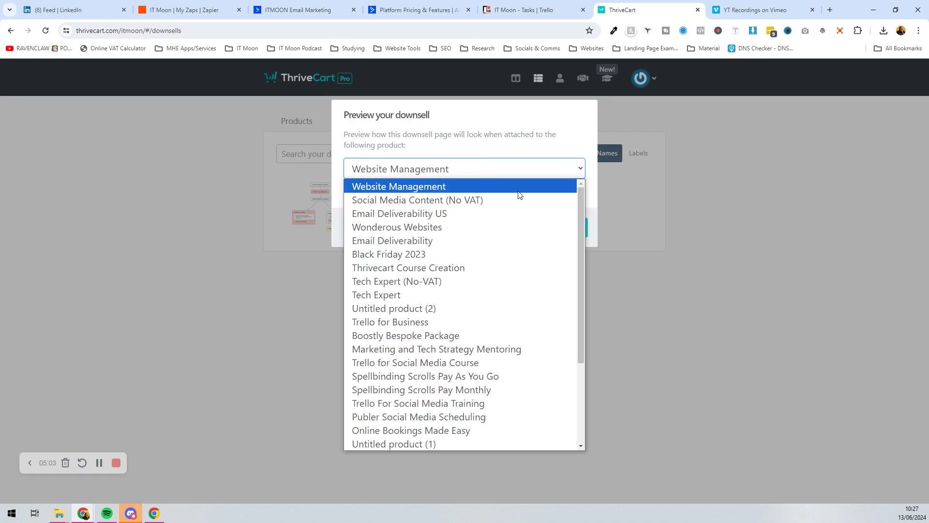
left_click(430, 183)
left_click(566, 228)
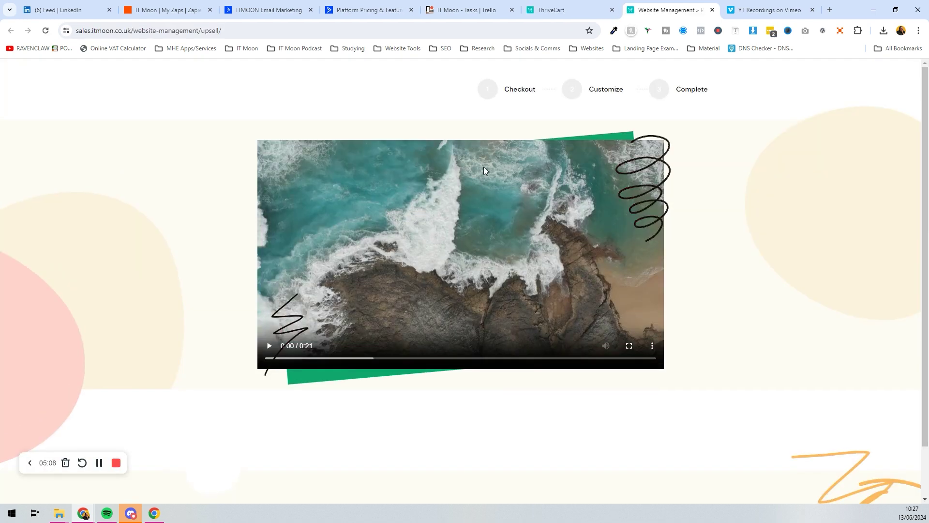
scroll(484, 167, "down", 1)
scroll(484, 156, "up", 1)
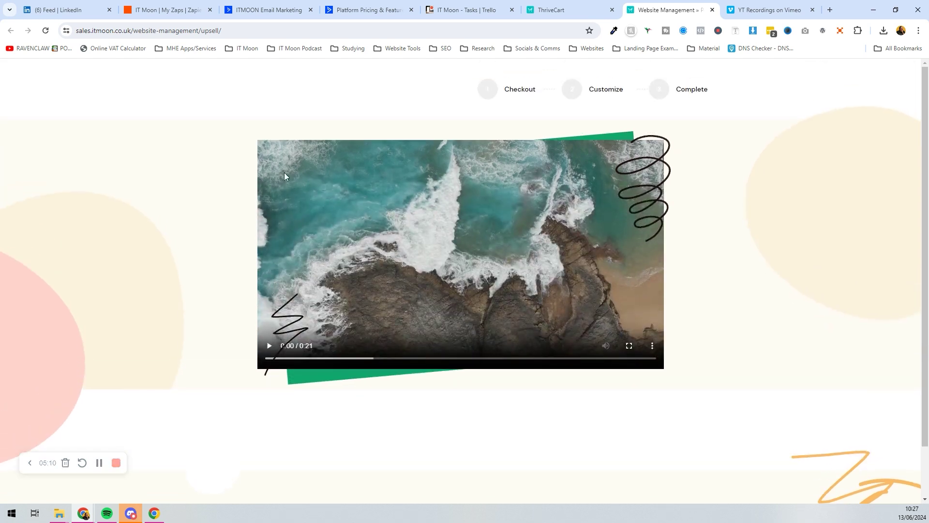
scroll(357, 183, "down", 1)
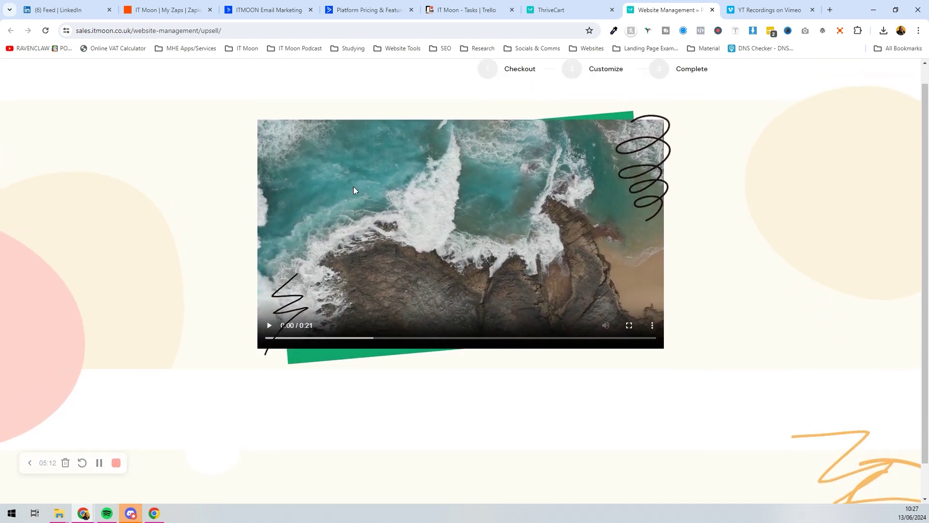
scroll(354, 189, "up", 1)
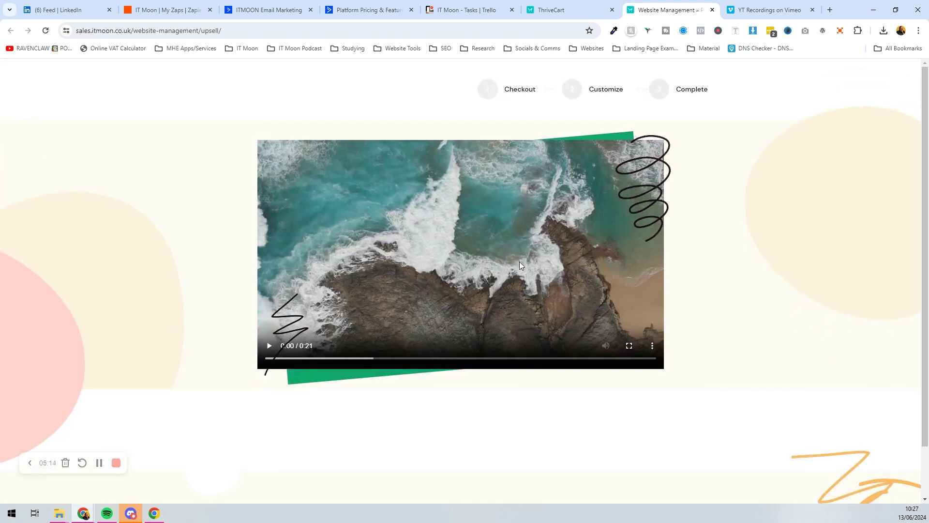
key("ctrl+shift+Tab")
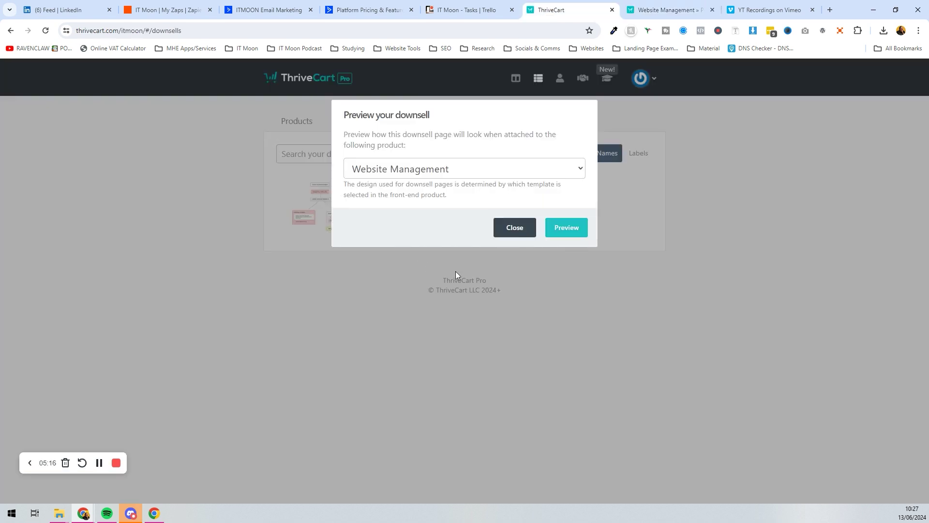
Close the downsell dialog and scroll the Products list down to Wonderous Websites.
left_click(529, 227)
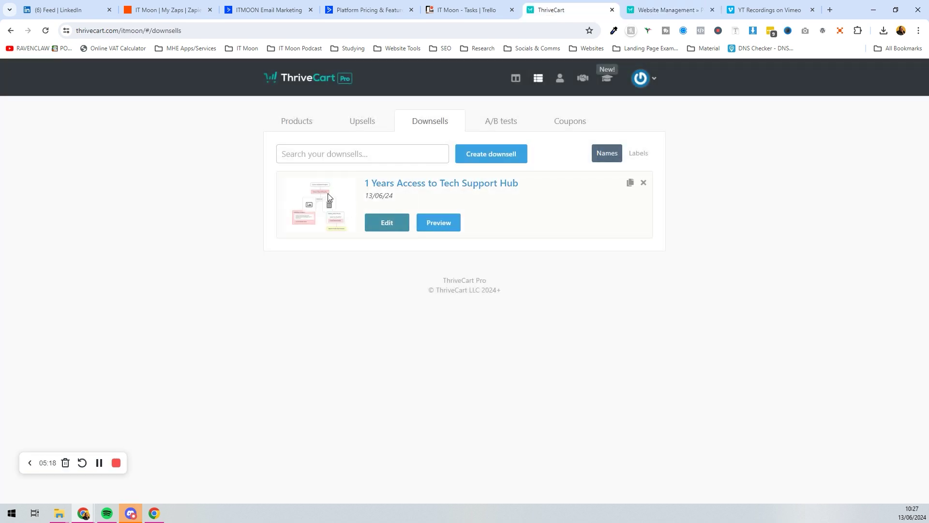
left_click(363, 123)
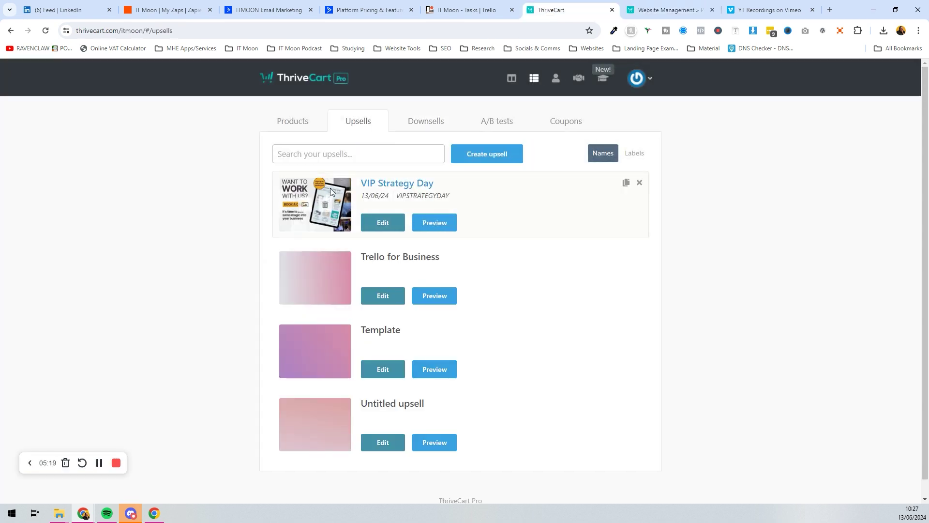
left_click(305, 118)
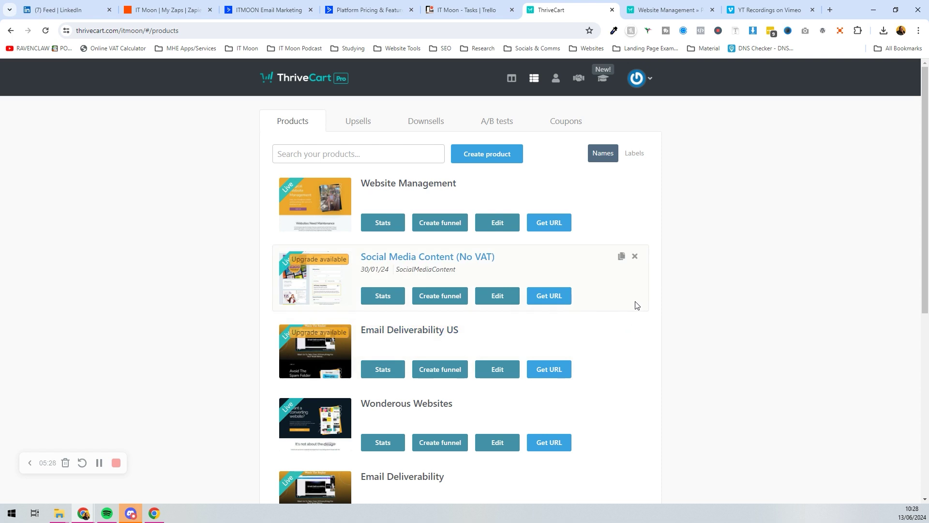
scroll(636, 306, "down", 3)
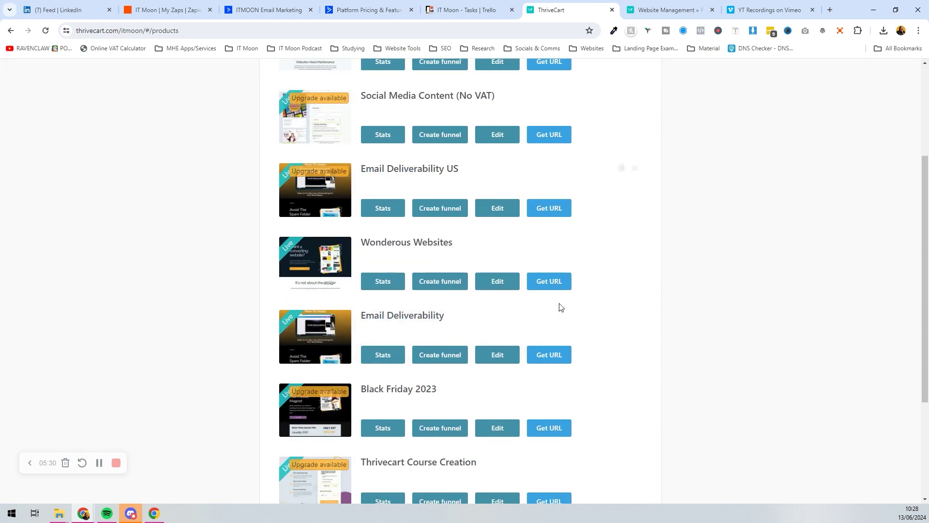
scroll(472, 315, "down", 3)
scroll(473, 312, "up", 5)
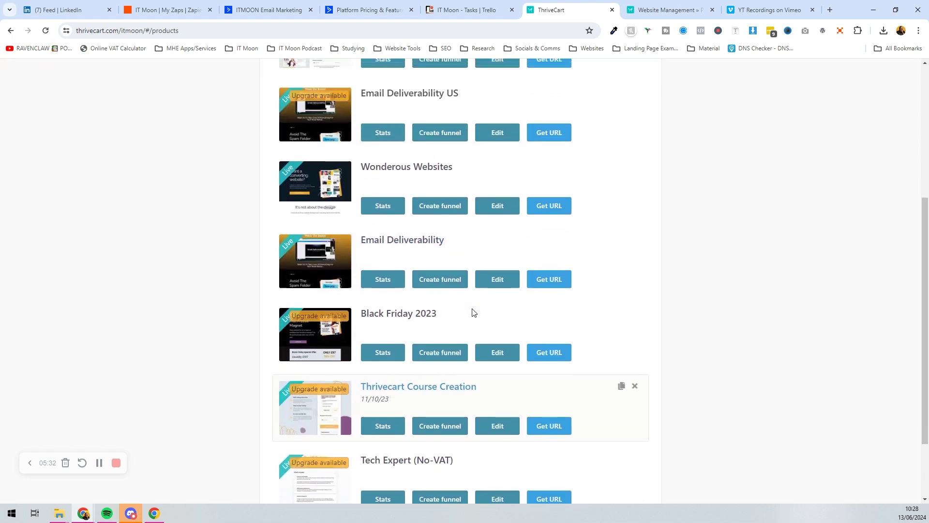
scroll(474, 312, "down", 2)
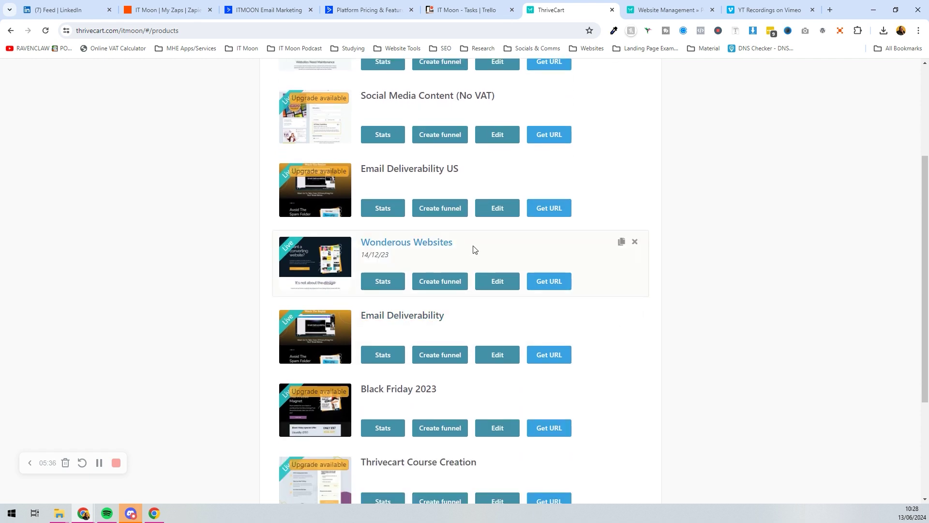
Clone the Wonderous Websites product as an exact copy, Wonderous Websites (Copy 2).
left_click(622, 242)
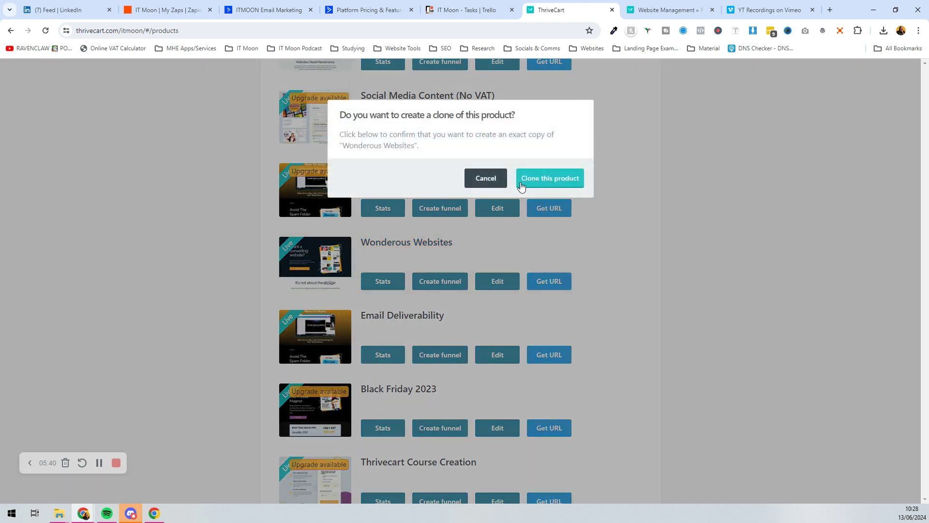
left_click(545, 184)
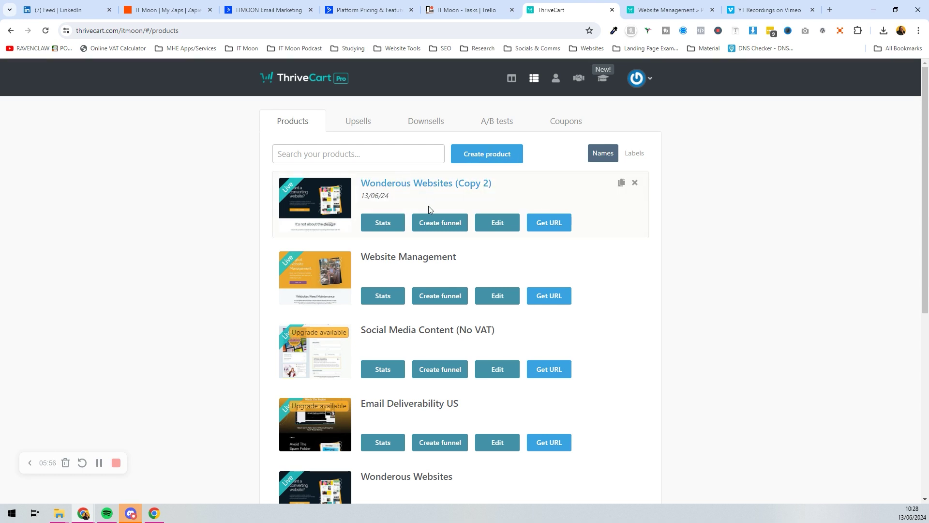
Create a funnel for Wonderous Websites (Copy 2) and review its cart page down to the £1200 total.
left_click(436, 223)
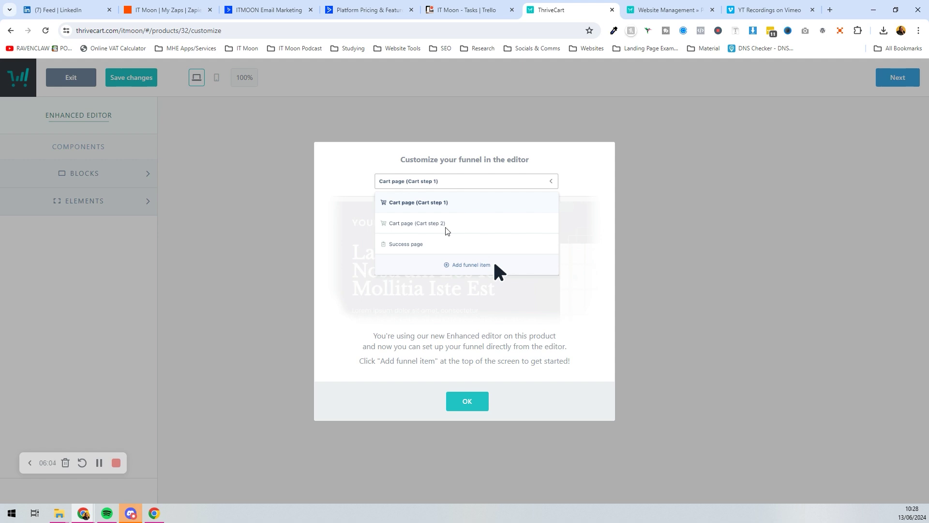
left_click(468, 409)
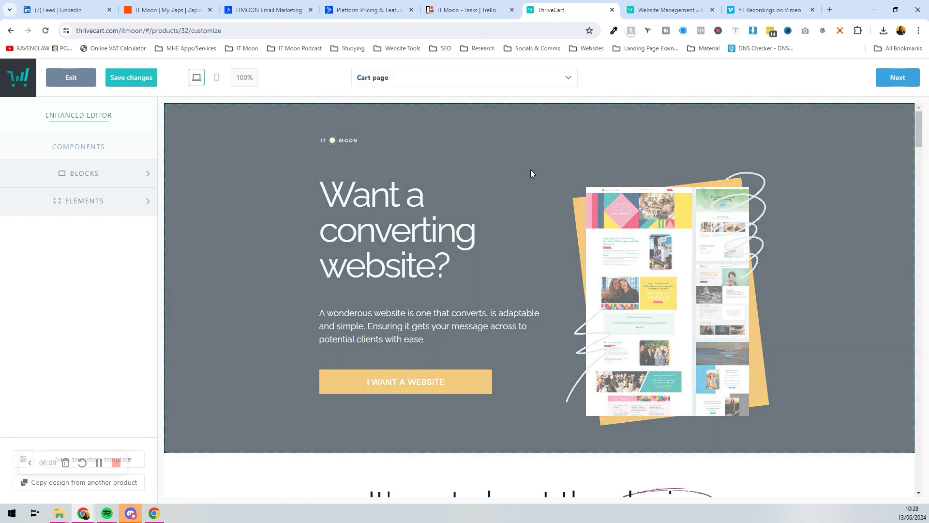
scroll(530, 170, "down", 2)
scroll(531, 170, "down", 5)
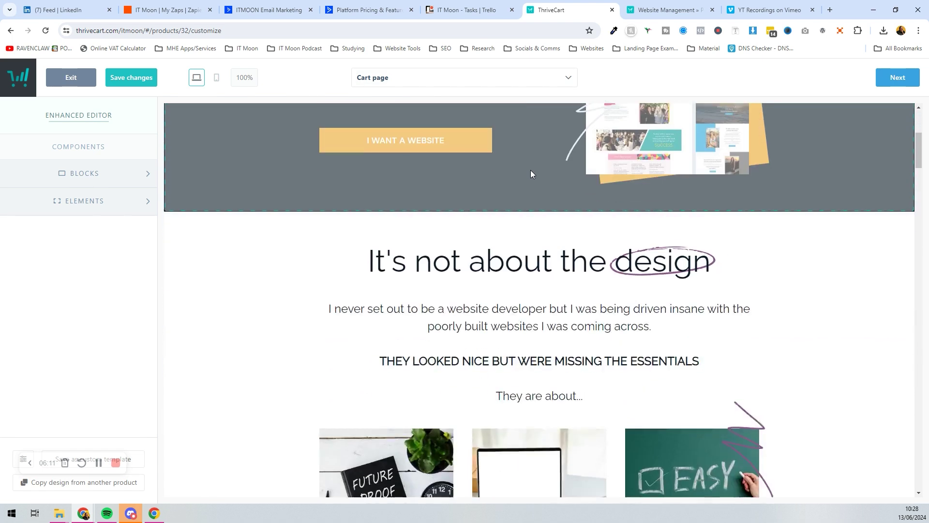
scroll(531, 170, "down", 10)
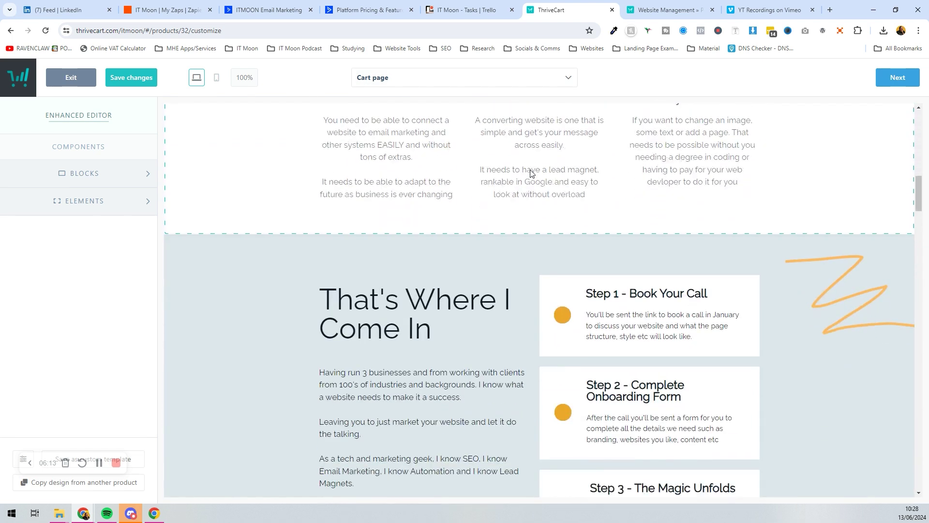
scroll(528, 168, "down", 10)
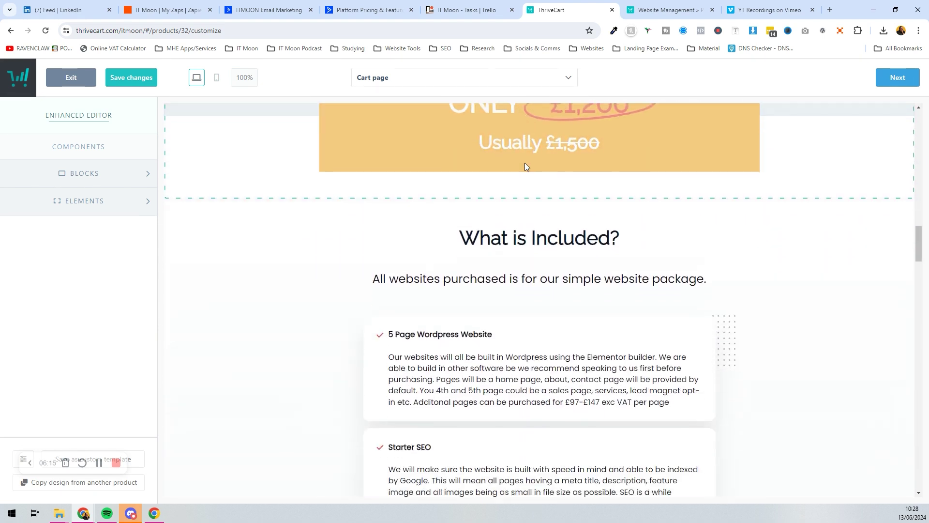
scroll(524, 164, "down", 15)
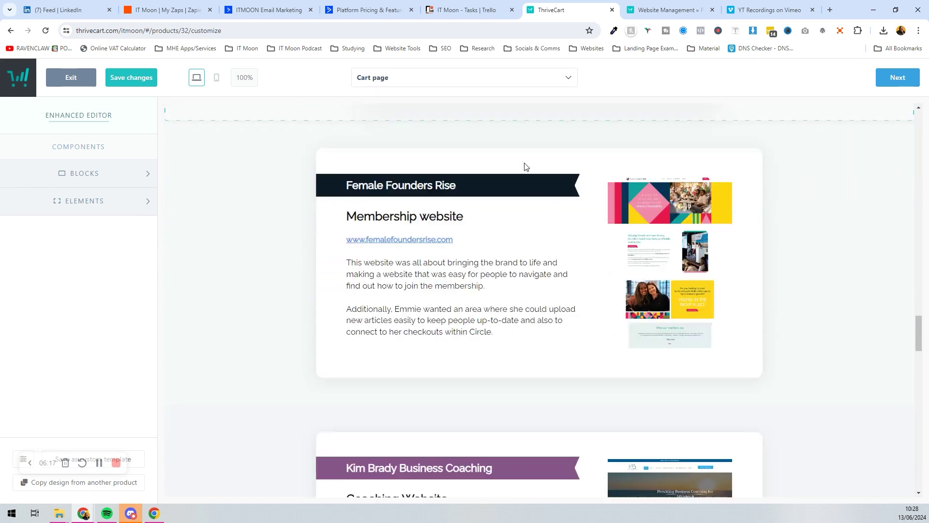
scroll(526, 166, "down", 15)
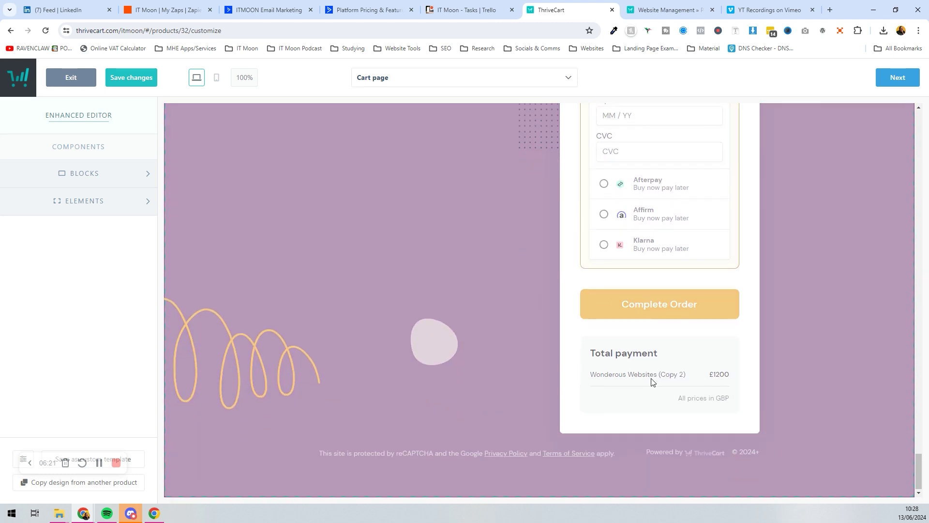
scroll(651, 380, "up", 5)
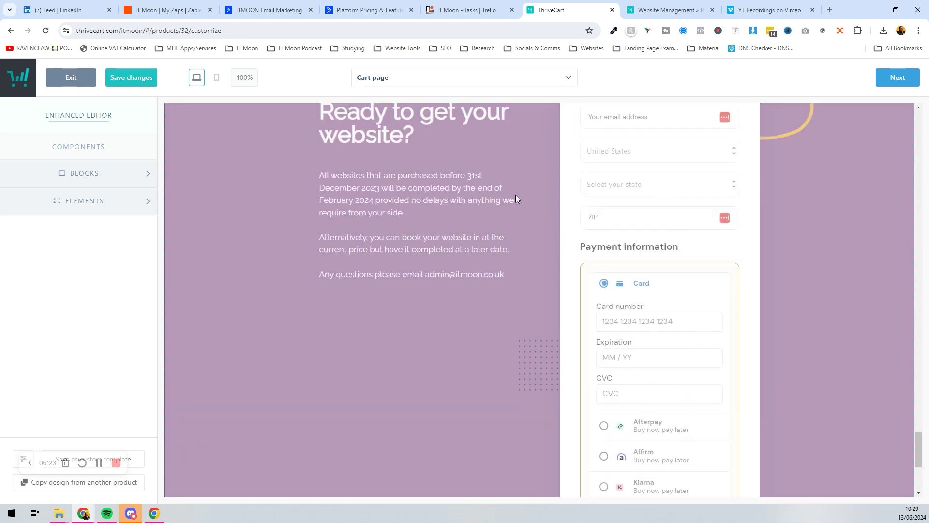
scroll(516, 195, "down", 5)
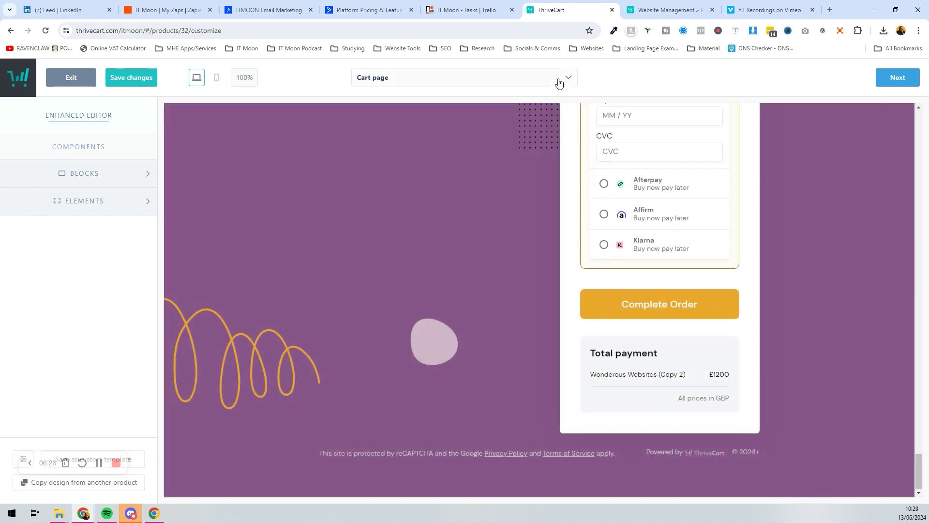
left_click(561, 78)
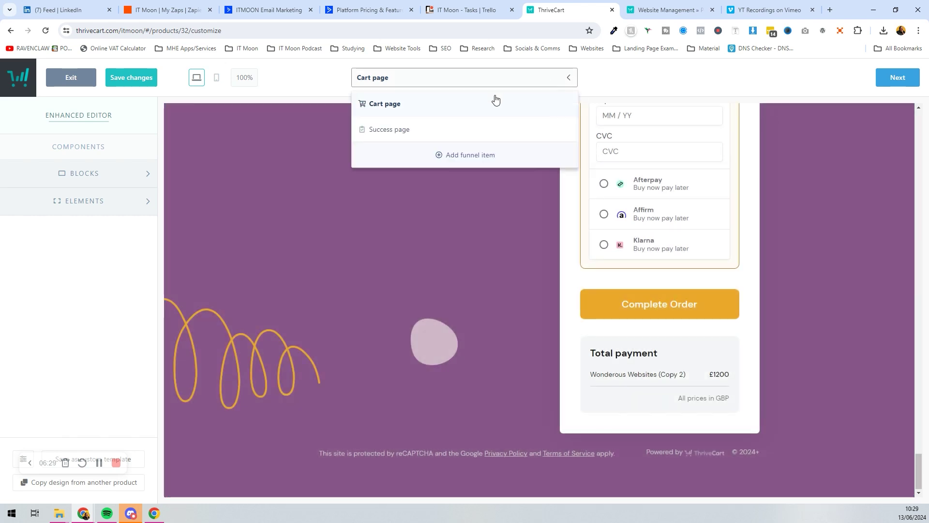
Glance at the Success page, then start a new funnel upsell using VIP Strategy Day.
left_click(450, 131)
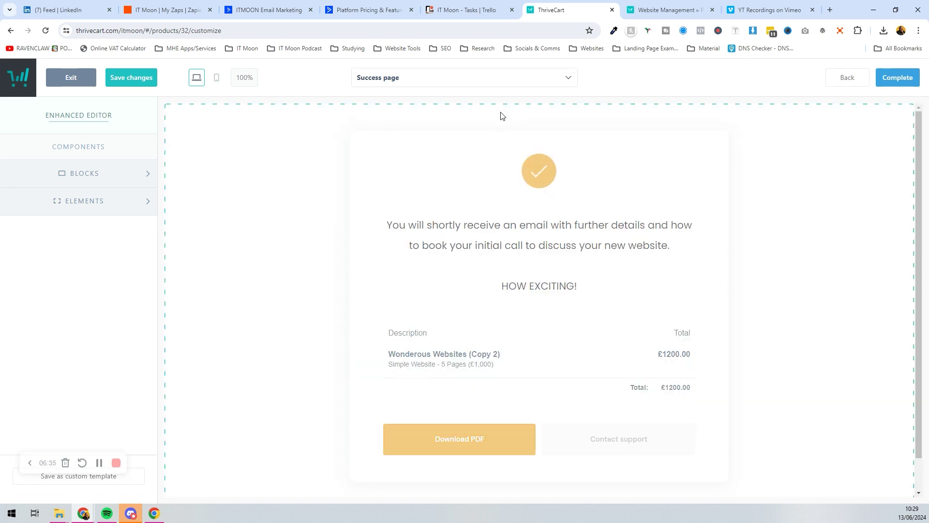
left_click(503, 83)
left_click(451, 156)
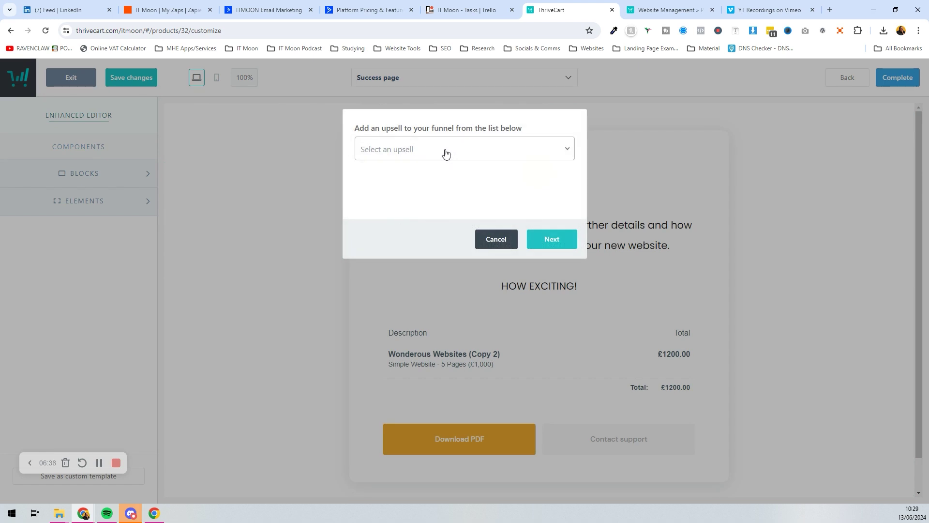
left_click(409, 151)
left_click(413, 195)
left_click(568, 240)
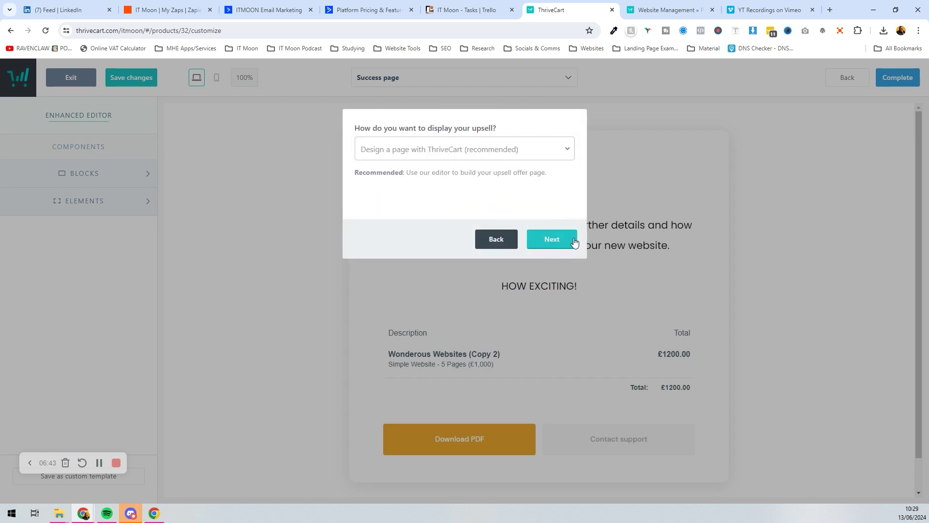
Keep the ThriveCart-designed page, leave fulfillment unreplaced, and add the upsell.
left_click(439, 157)
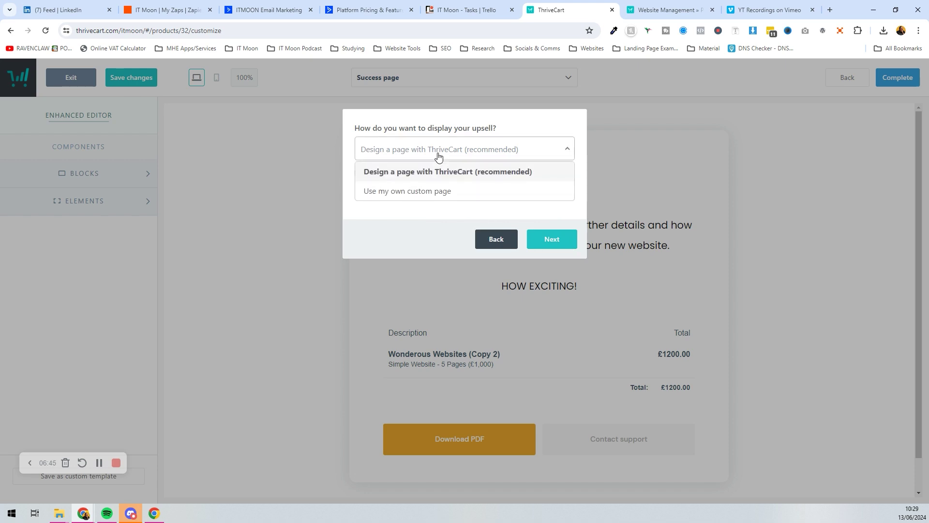
left_click(439, 157)
left_click(439, 156)
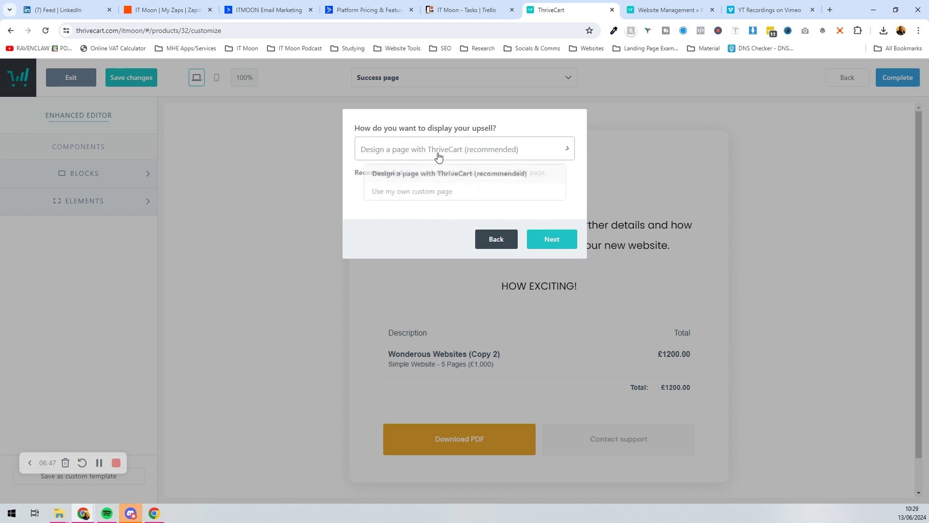
left_click(431, 191)
left_click(415, 153)
left_click(420, 178)
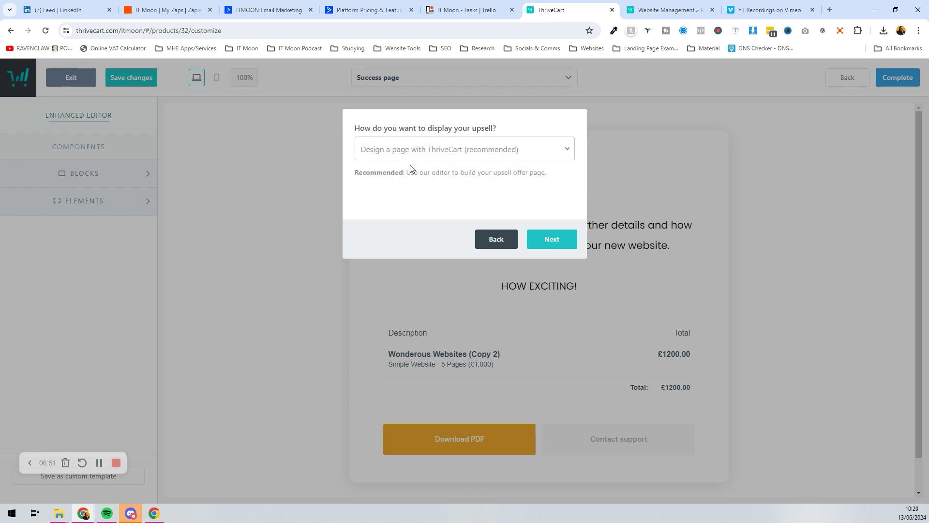
left_click(555, 239)
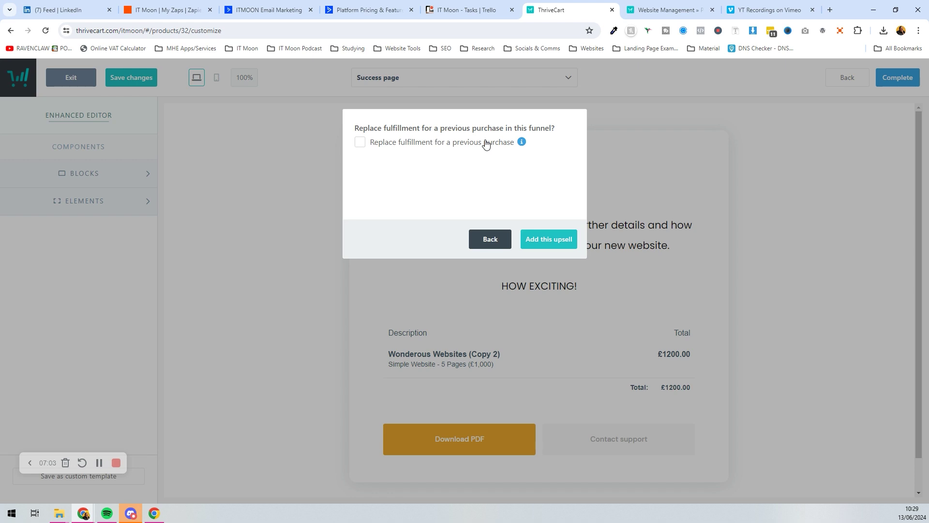
left_click(539, 245)
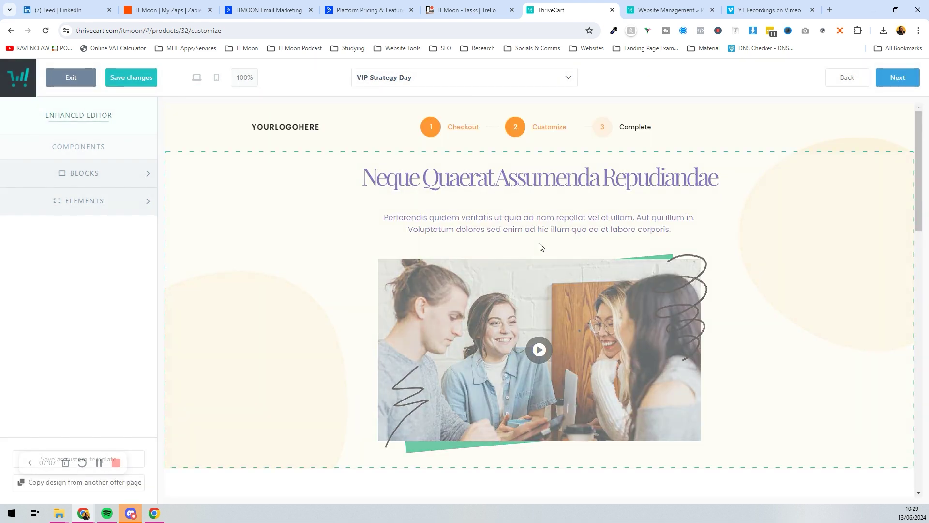
left_click(439, 84)
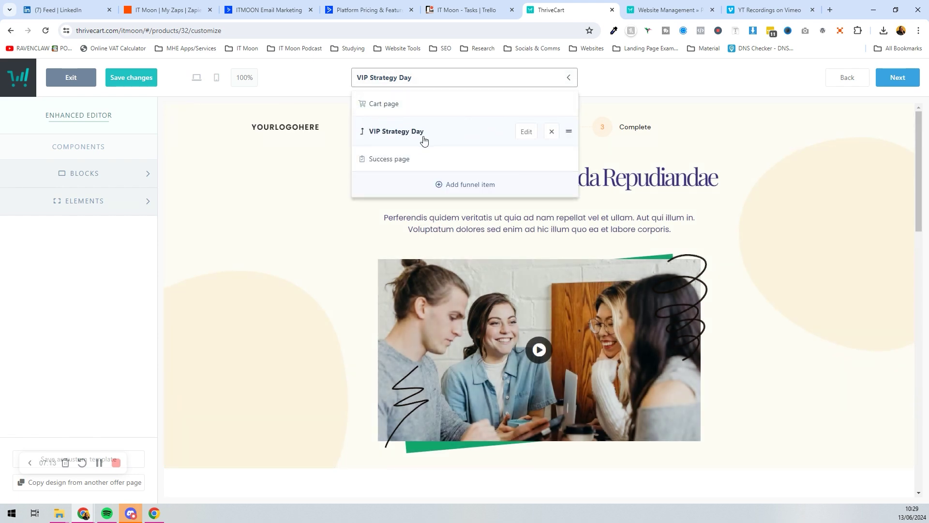
left_click(314, 253)
scroll(489, 217, "down", 6)
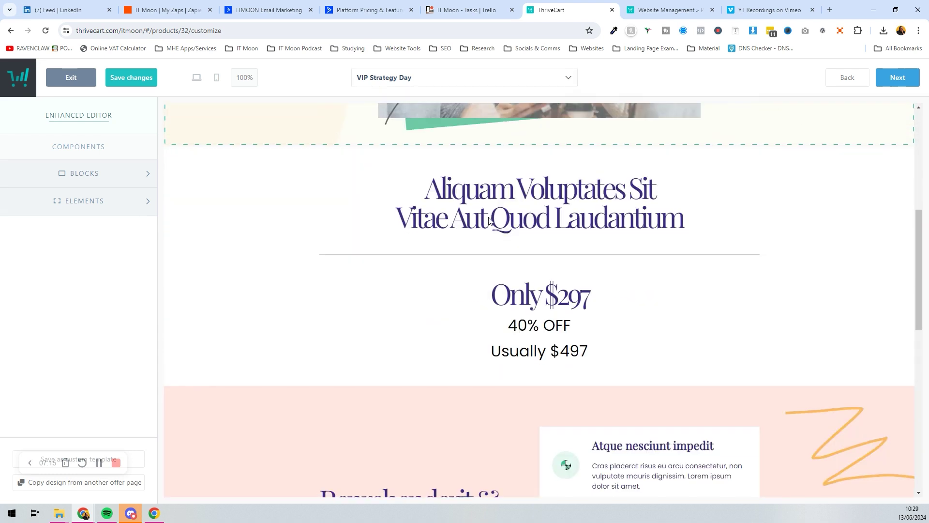
scroll(489, 216, "up", 3)
scroll(490, 207, "up", 3)
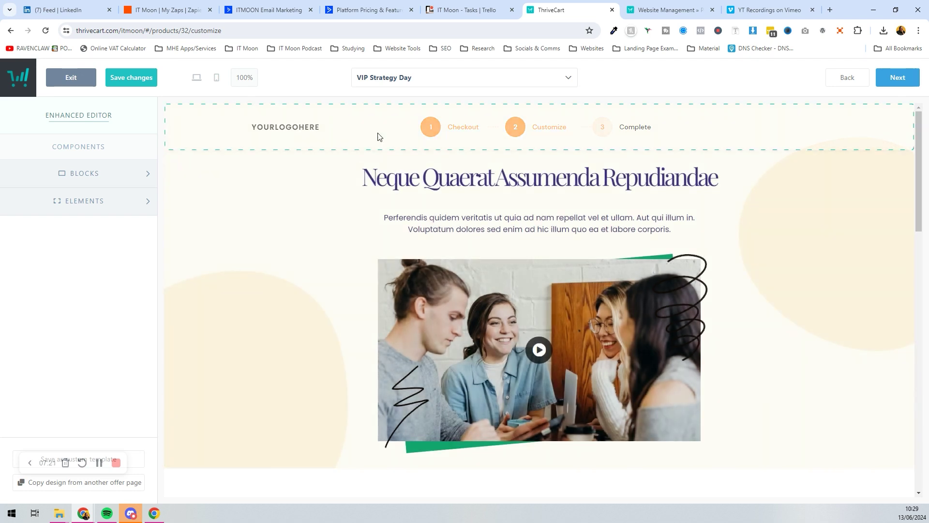
scroll(593, 295, "down", 6)
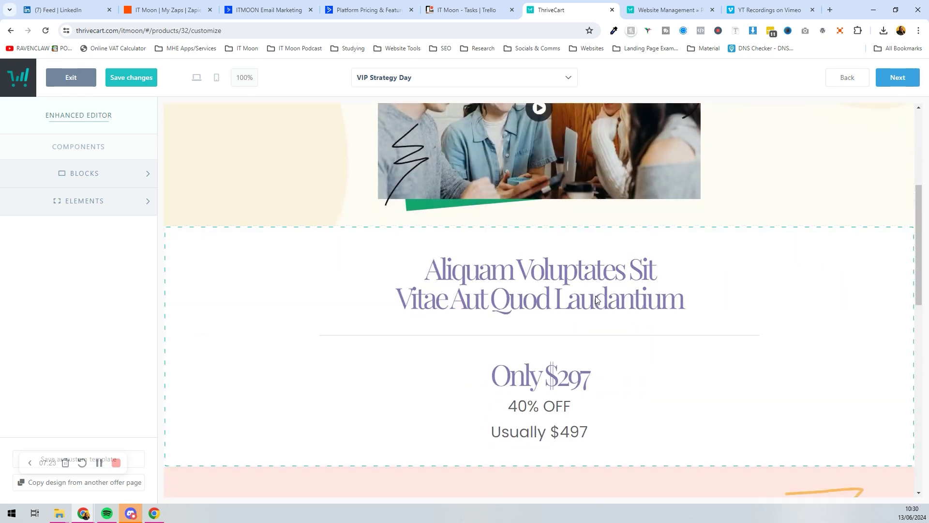
scroll(514, 221, "down", 2)
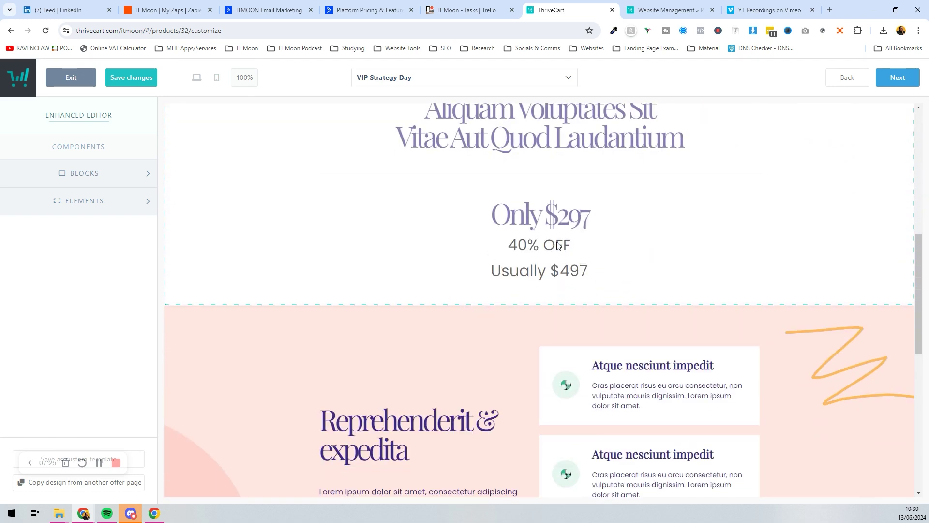
scroll(559, 245, "down", 9)
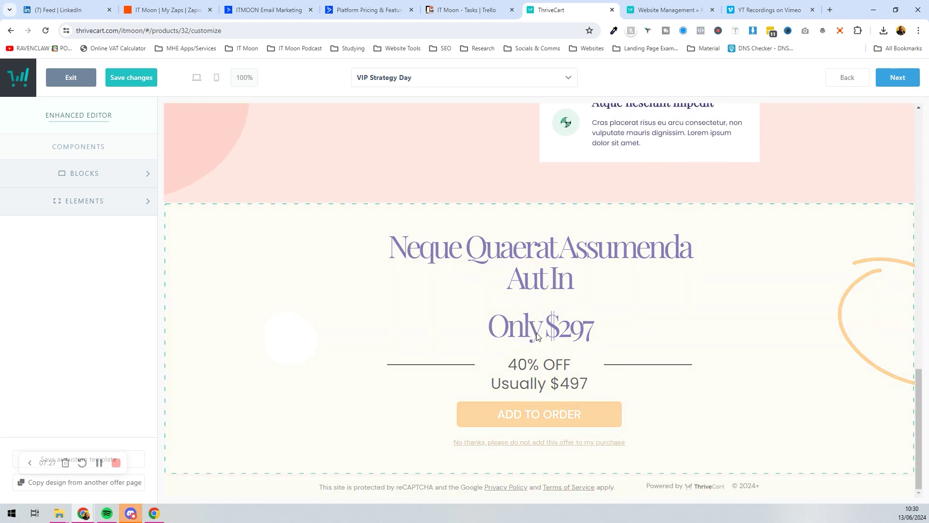
left_click(486, 454)
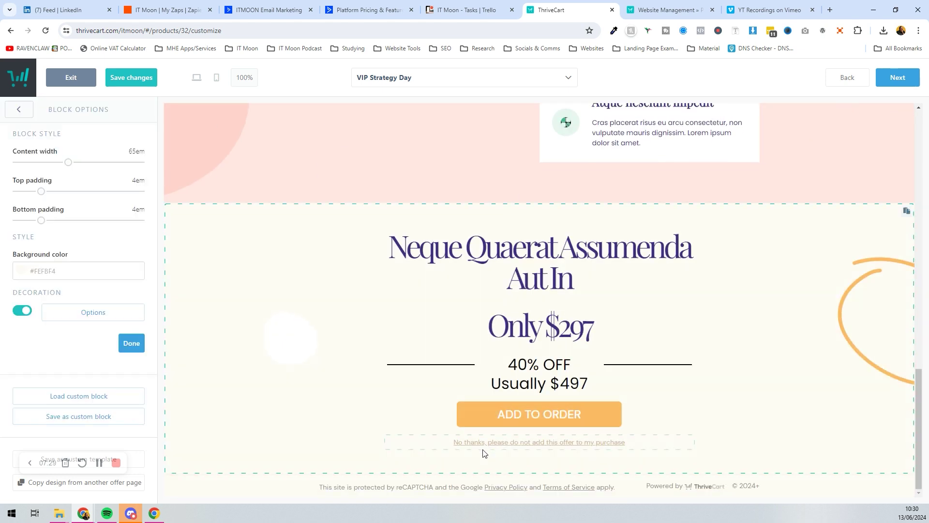
left_click(497, 420)
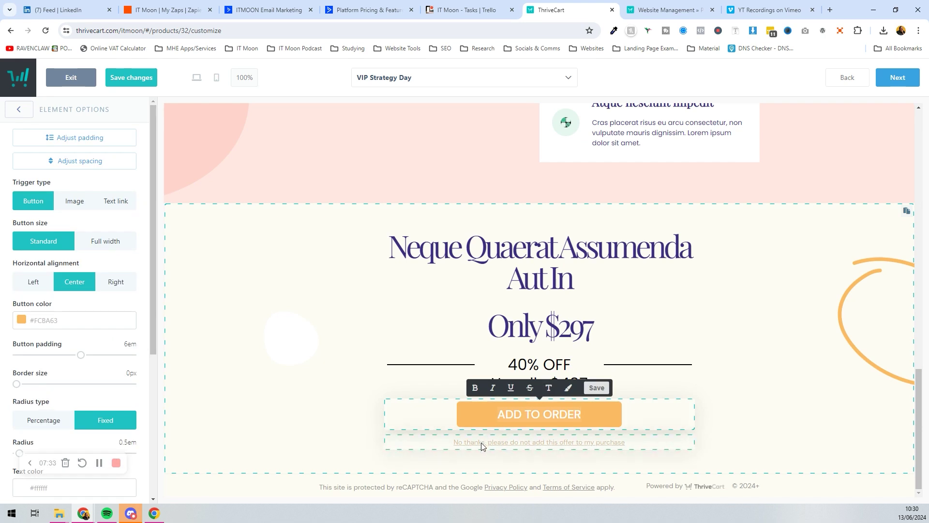
left_click(482, 443)
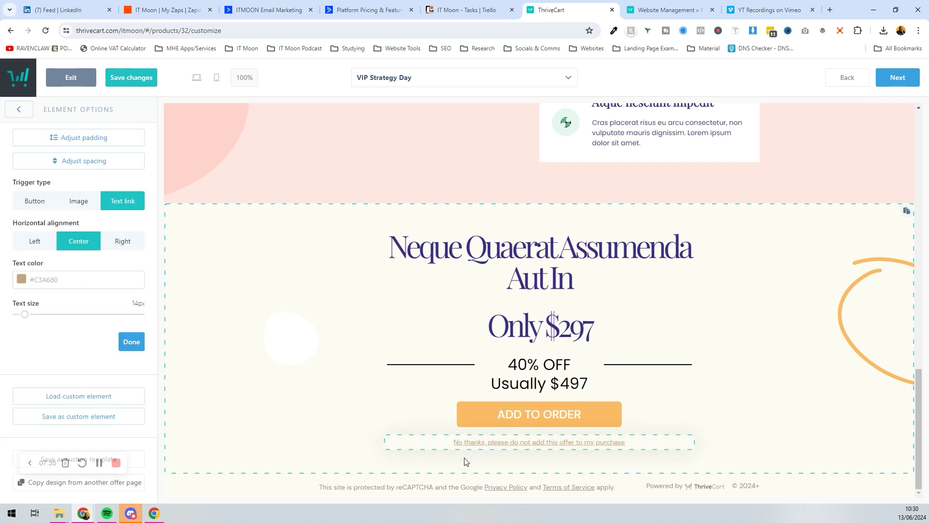
scroll(466, 461, "up", 20)
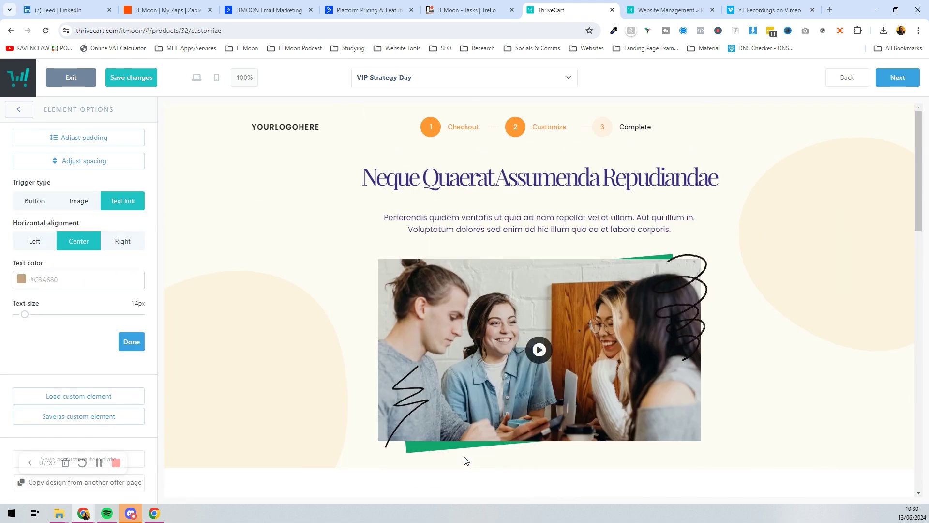
scroll(544, 426, "down", 10)
scroll(544, 420, "up", 5)
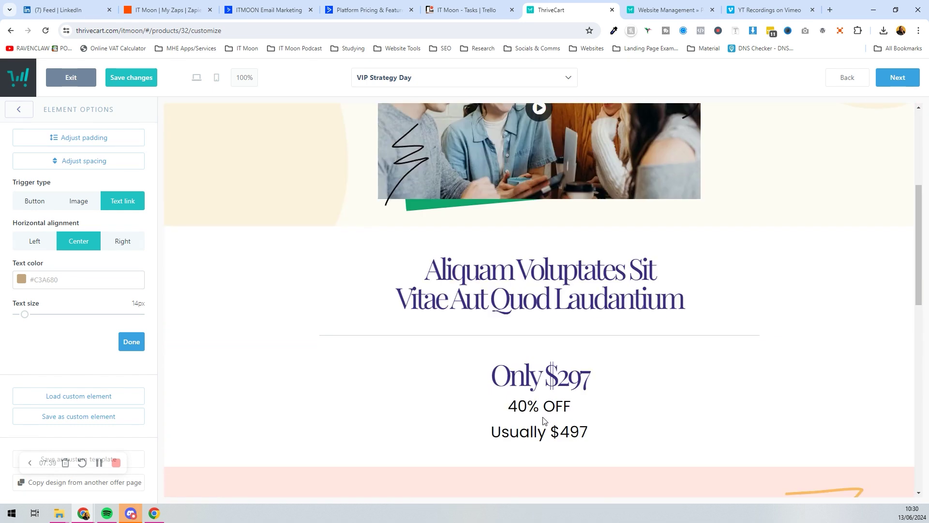
scroll(544, 420, "up", 5)
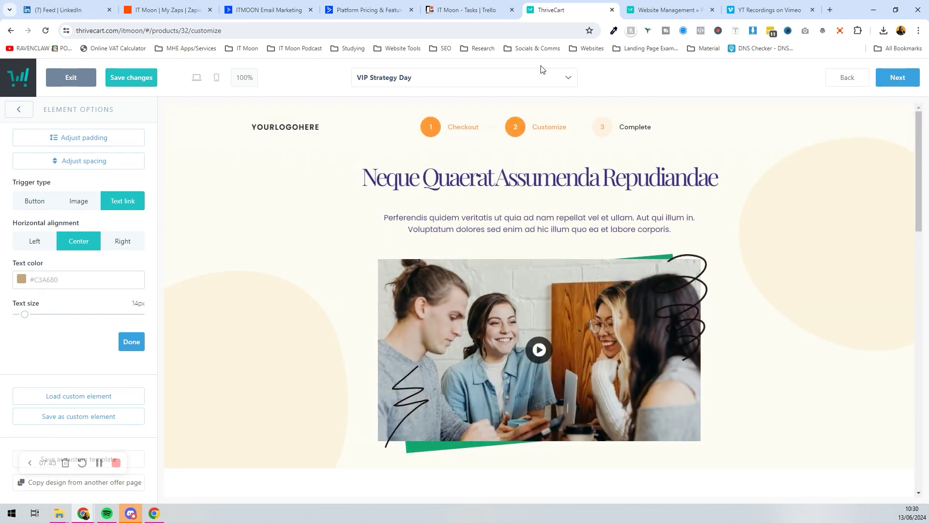
left_click(521, 77)
Add 1 Years Access to Tech Support Hub as a ThriveCart-designed downsell related to VIP Strategy Day.
left_click(472, 183)
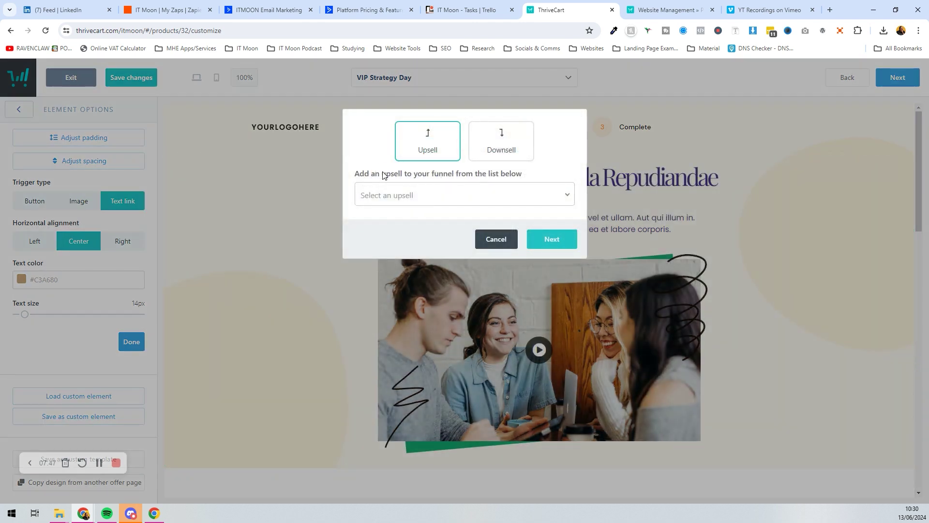
left_click(499, 139)
left_click(461, 196)
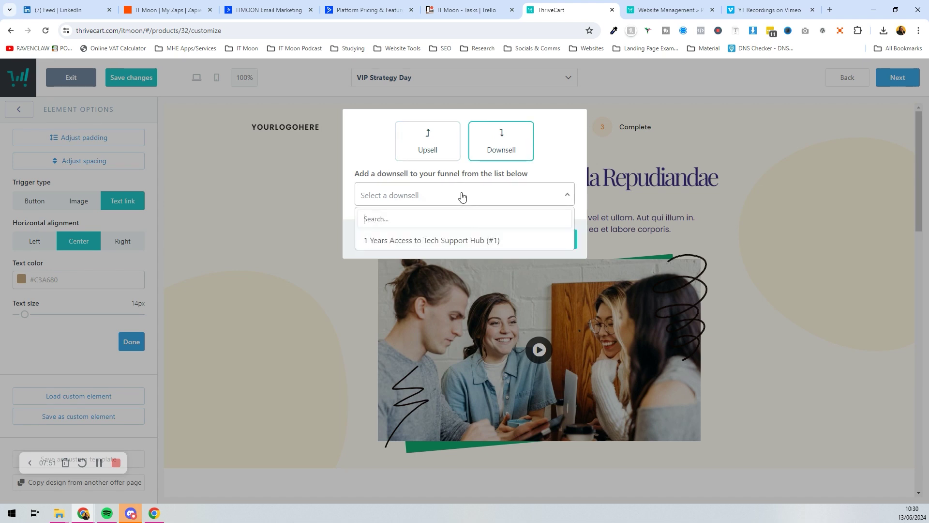
left_click(452, 241)
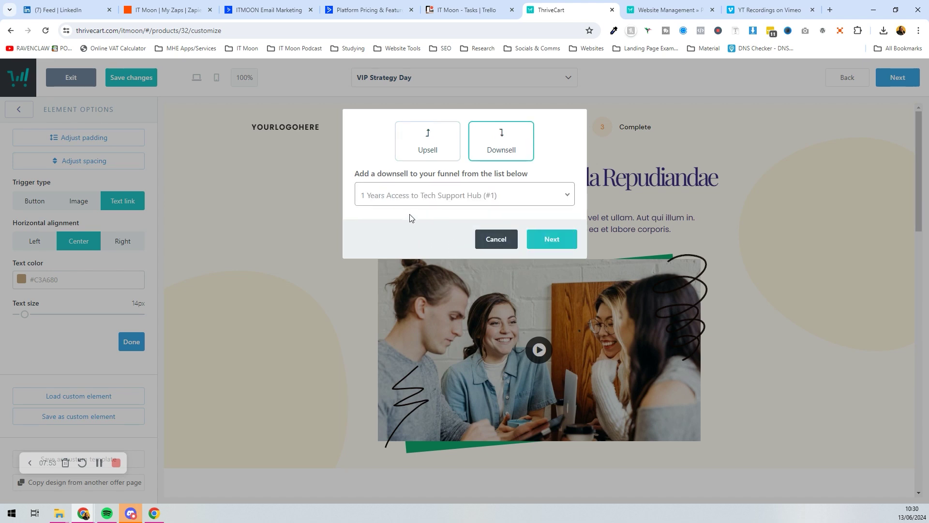
left_click(554, 242)
left_click(390, 148)
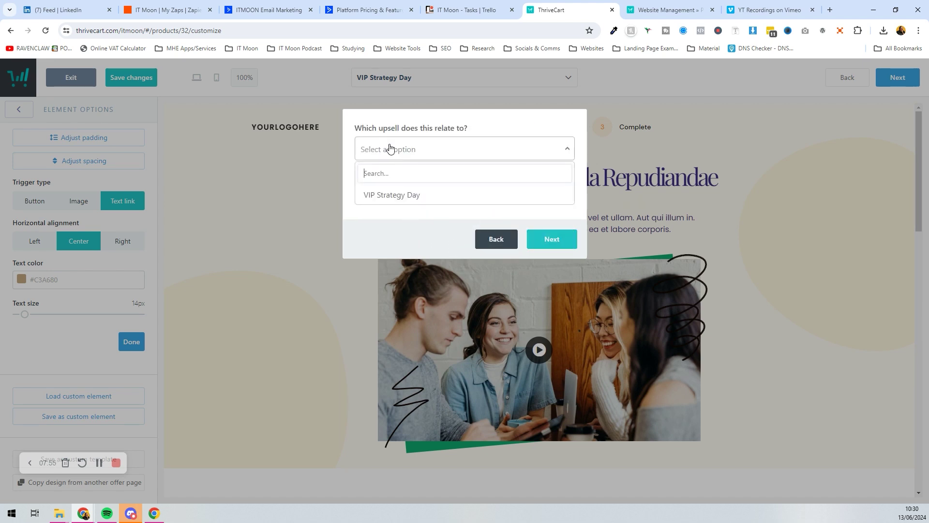
left_click(390, 190)
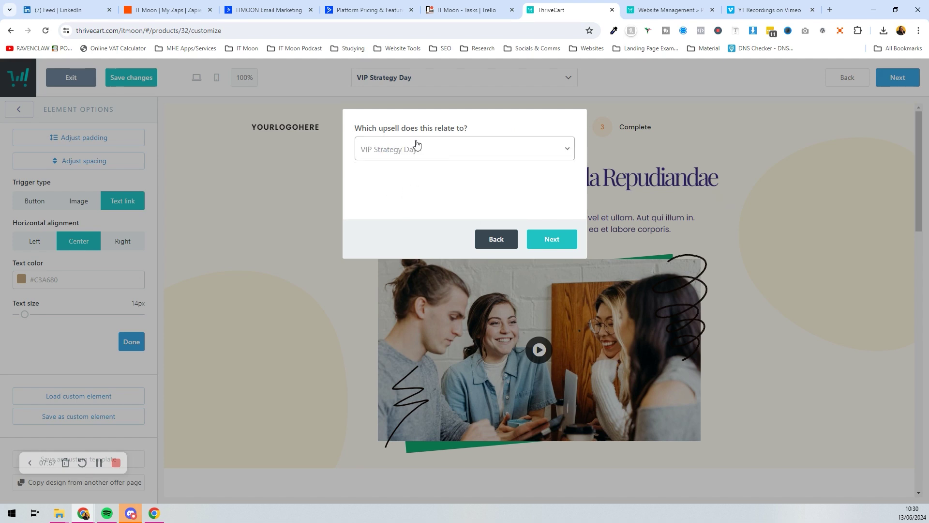
left_click(550, 241)
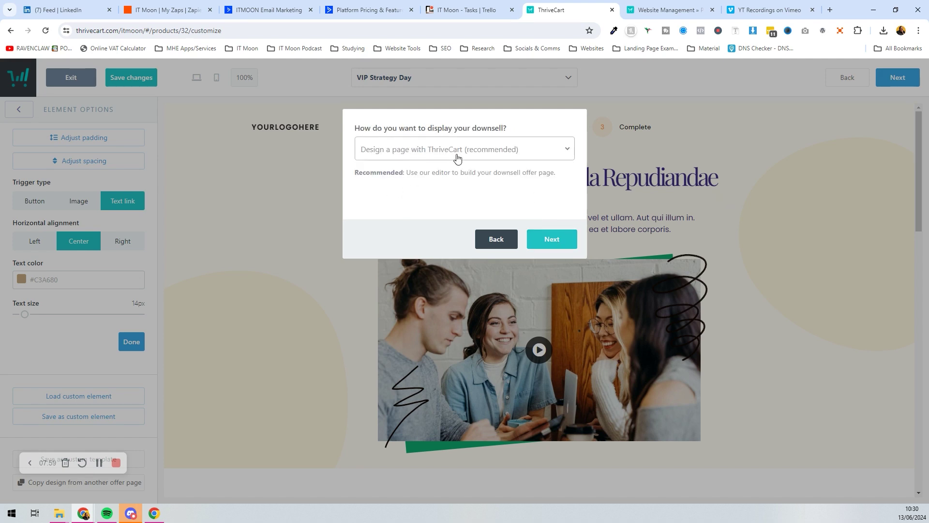
left_click(554, 241)
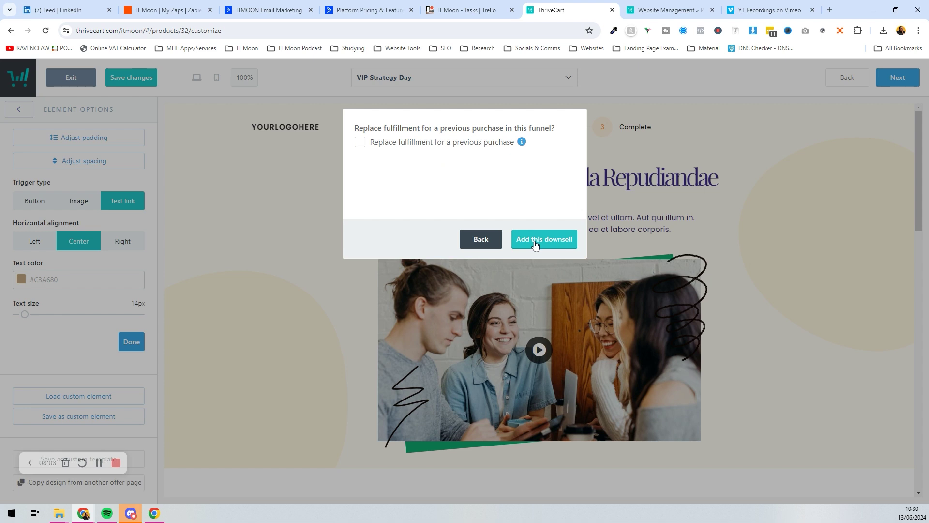
left_click(535, 240)
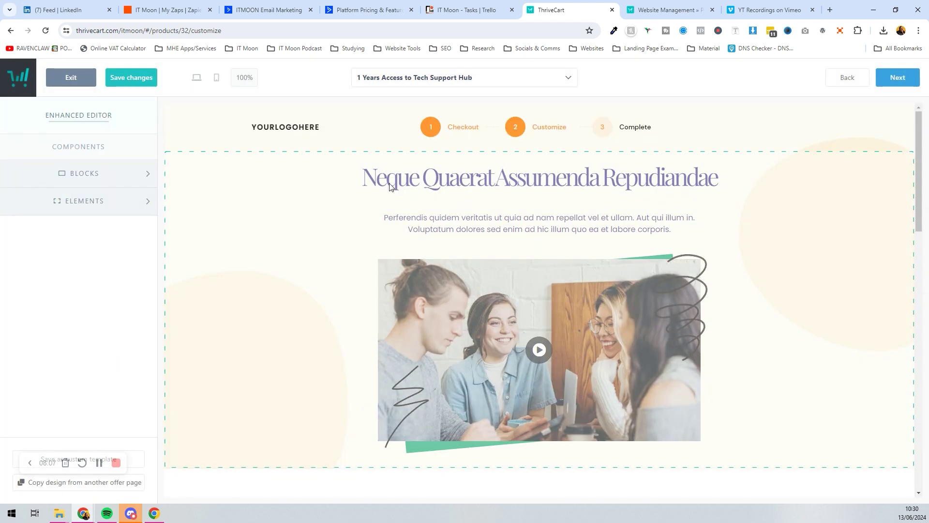
Switch the editor to the Cart page, then to the VIP Strategy Day offer page.
scroll(525, 175, "down", 7)
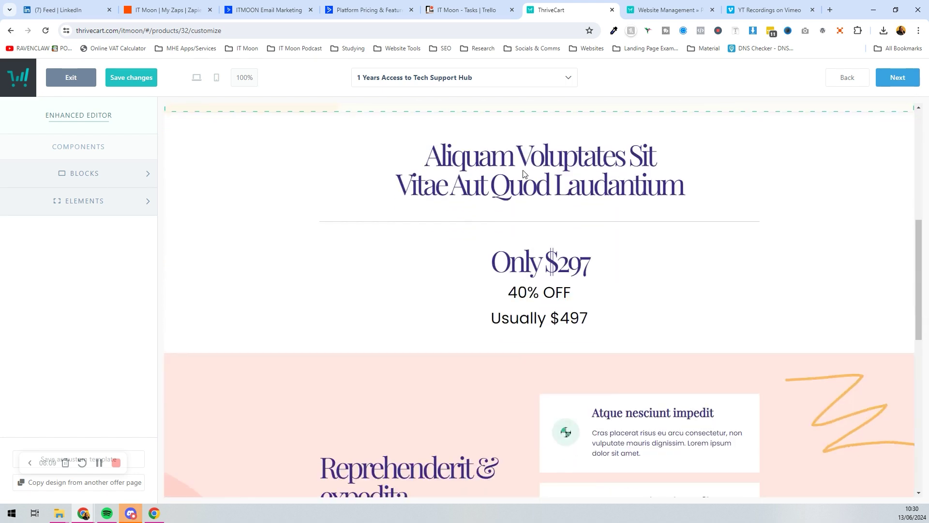
scroll(523, 170, "down", 10)
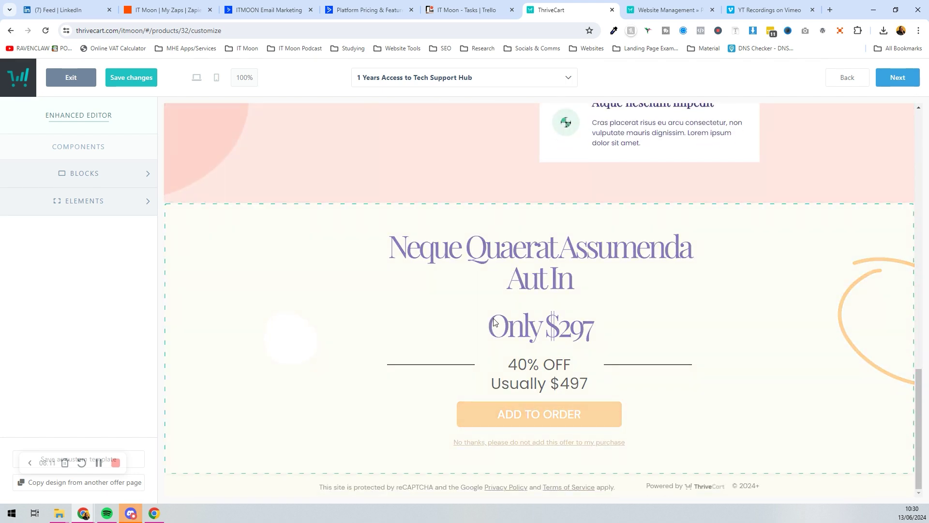
scroll(525, 441, "up", 18)
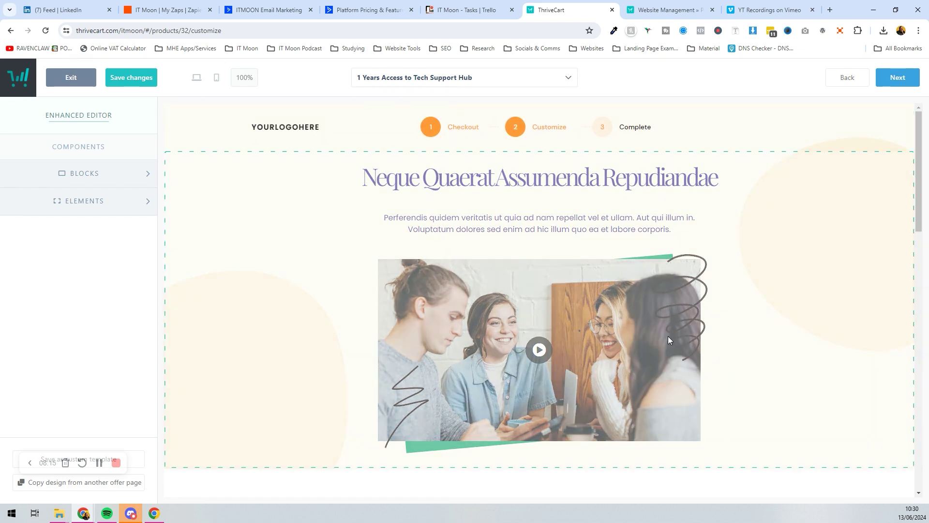
left_click(475, 79)
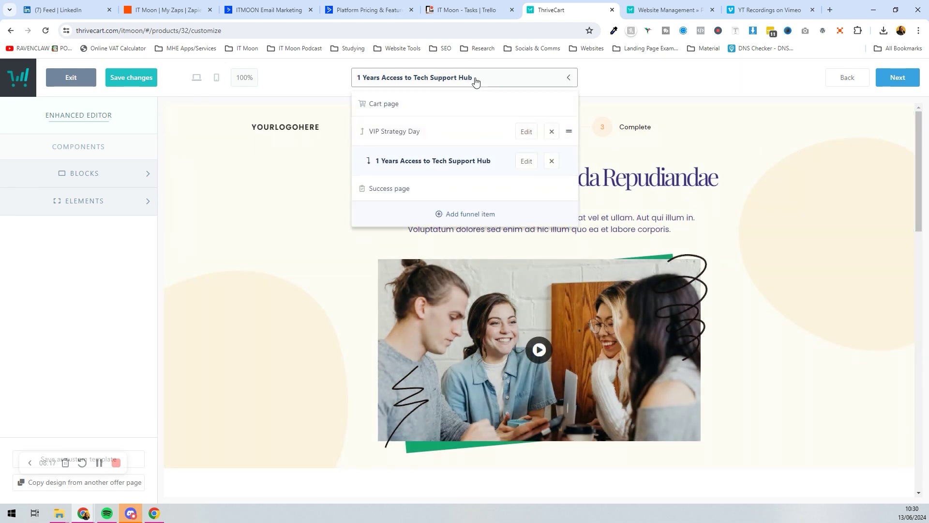
left_click(427, 112)
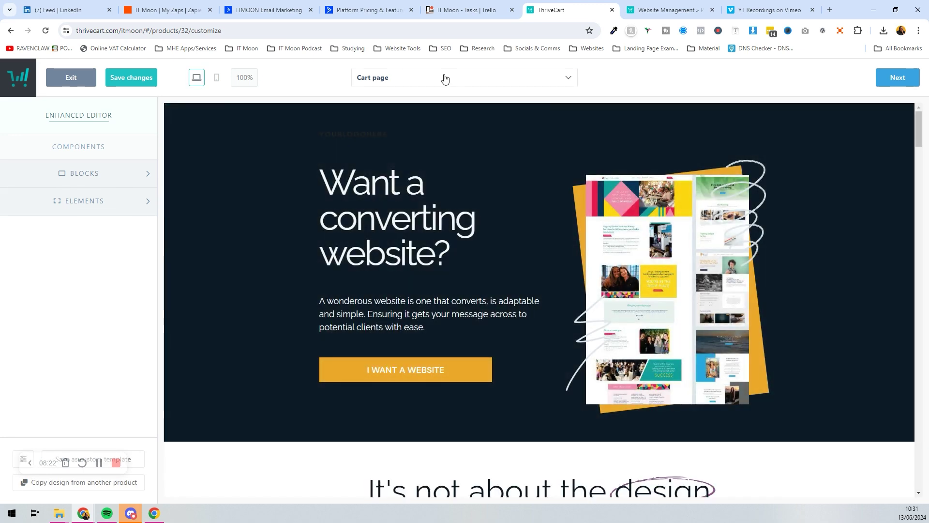
left_click(444, 77)
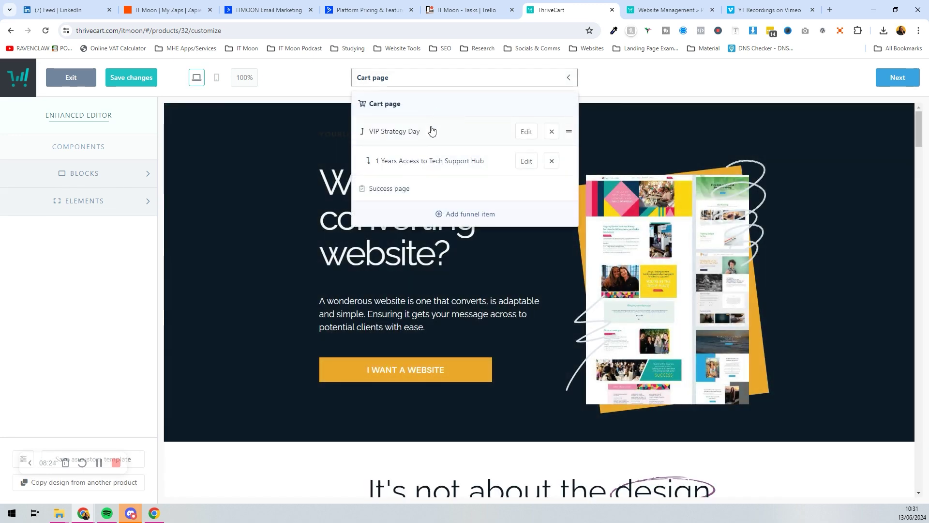
left_click(432, 129)
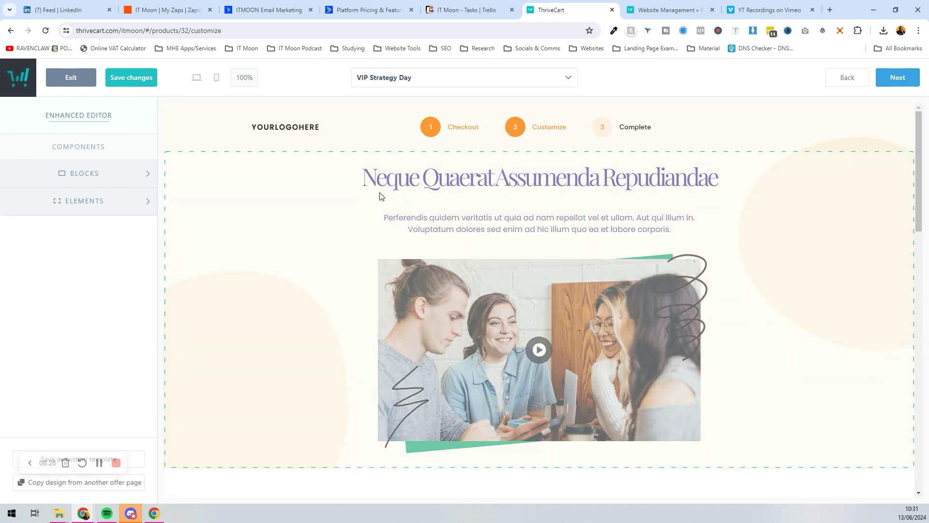
Replace the main heading with 'STOP! I have a one time special offer just for you'.
left_click(424, 193)
left_click(424, 190)
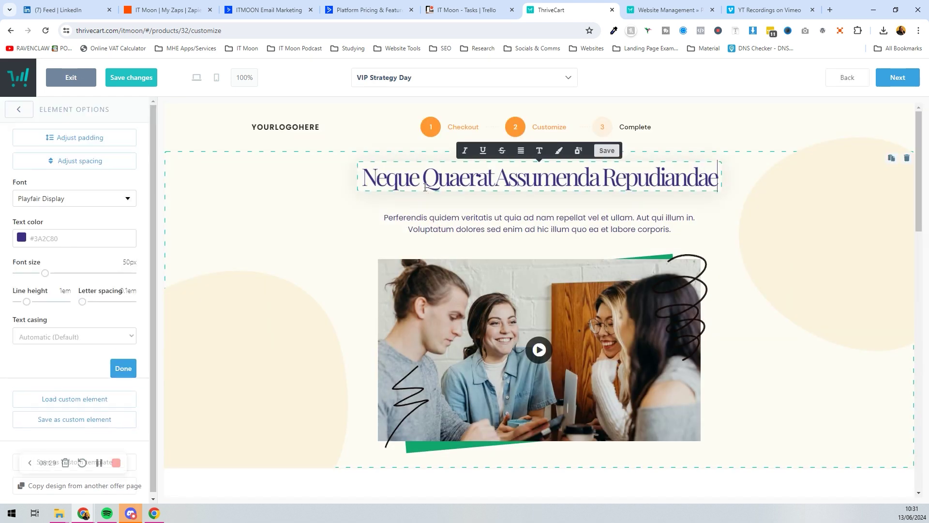
key("ctrl+a")
type("STOP")
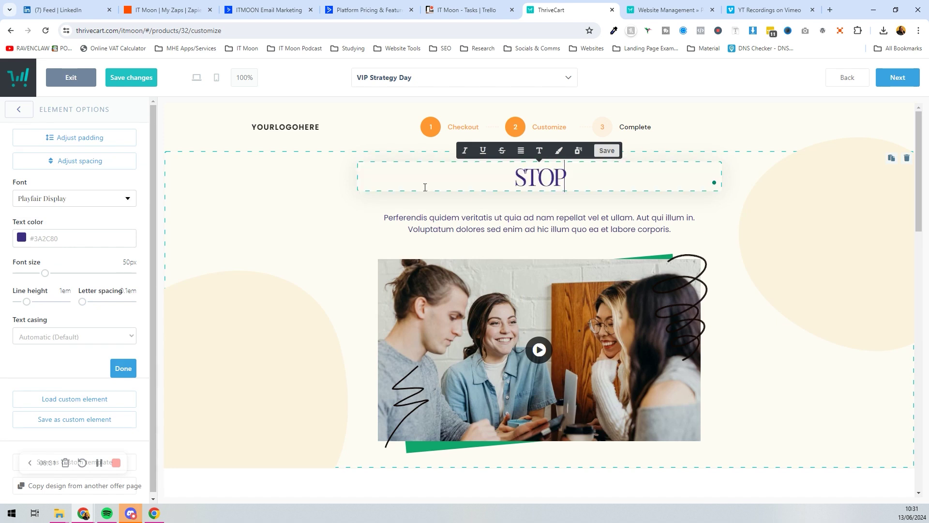
type("! I have a one time speicla")
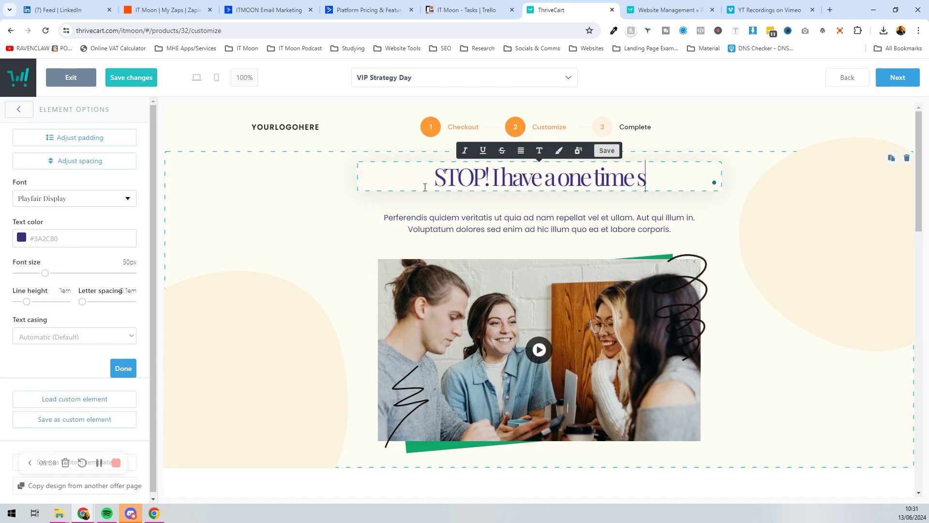
key("BackSpace")
key("BackSpace")
key("BackSpace")
key("BackSpace")
type("c")
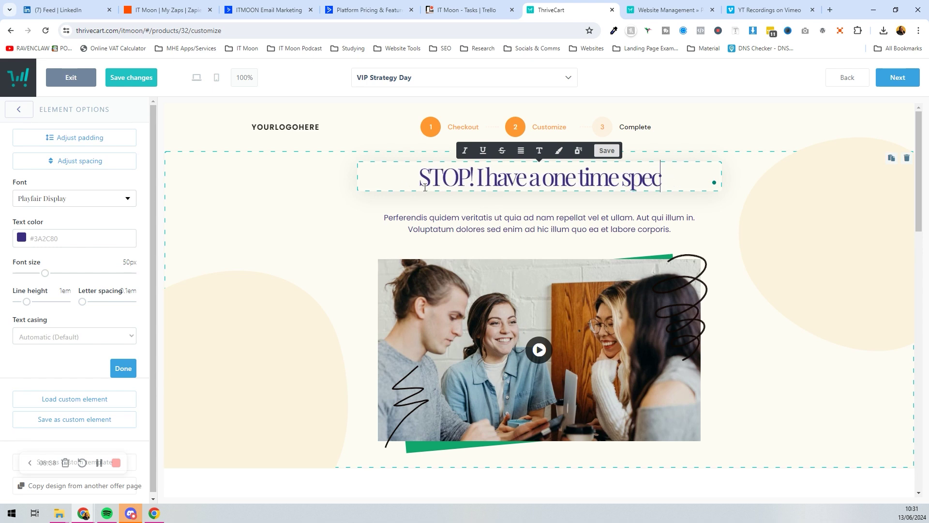
type("ial offer just for you")
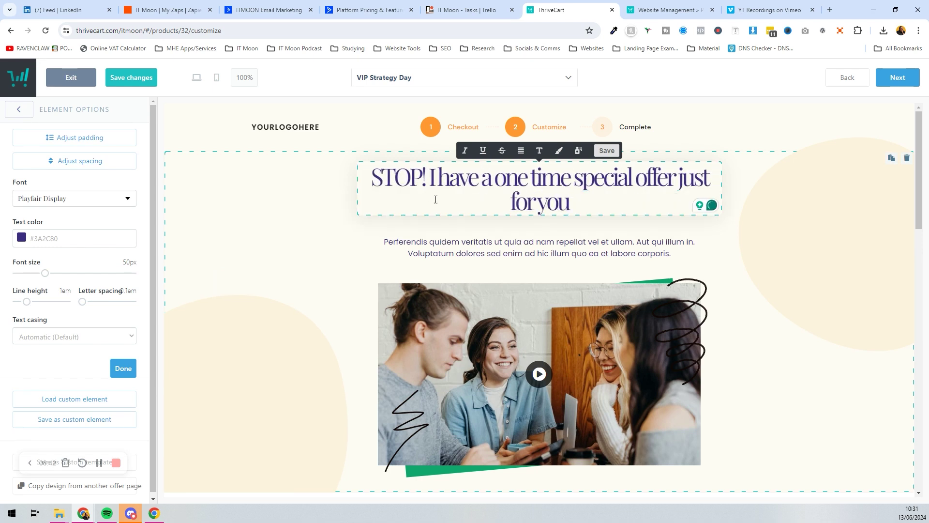
scroll(445, 200, "down", 15)
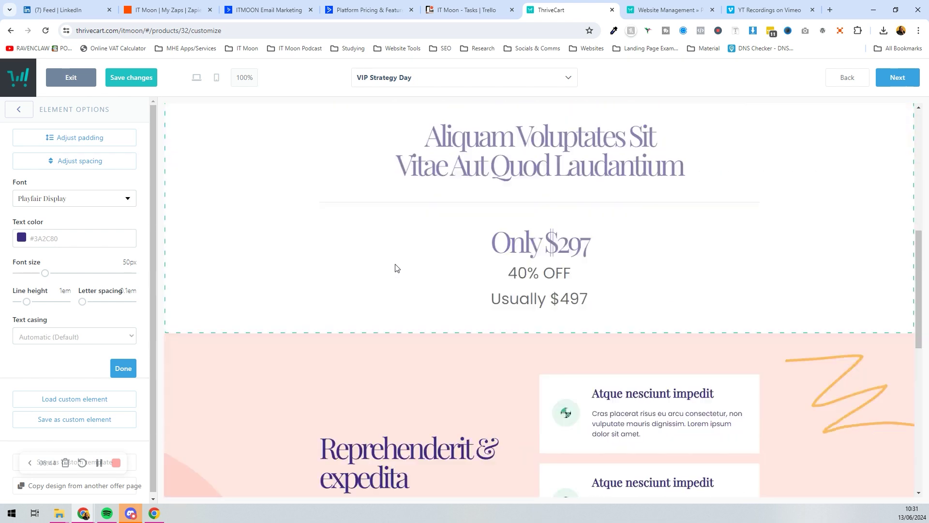
scroll(396, 268, "down", 2)
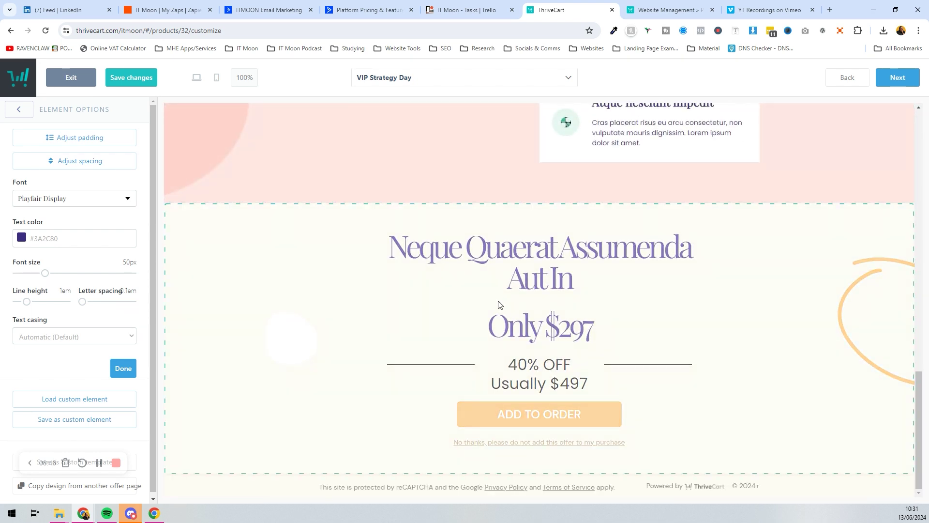
scroll(503, 304, "up", 17)
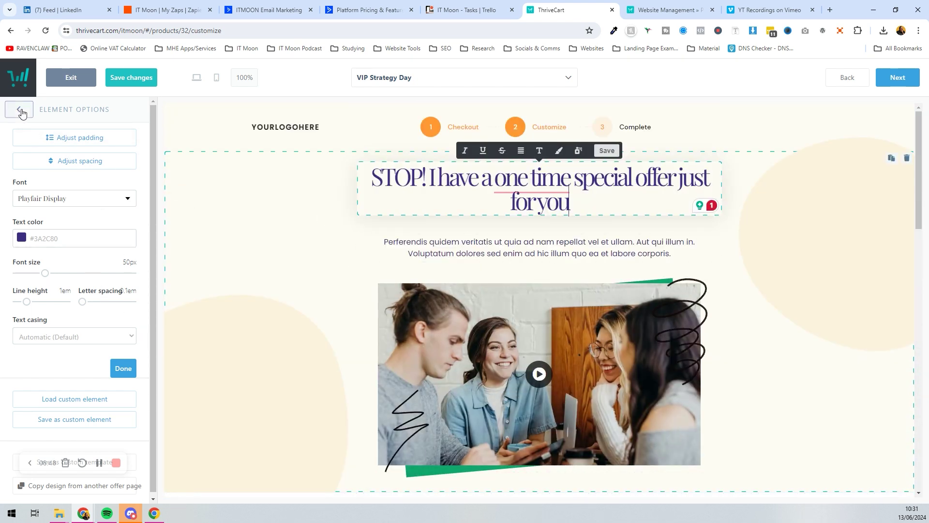
Add a countdown timer block just below the page header.
left_click(21, 111)
left_click(73, 175)
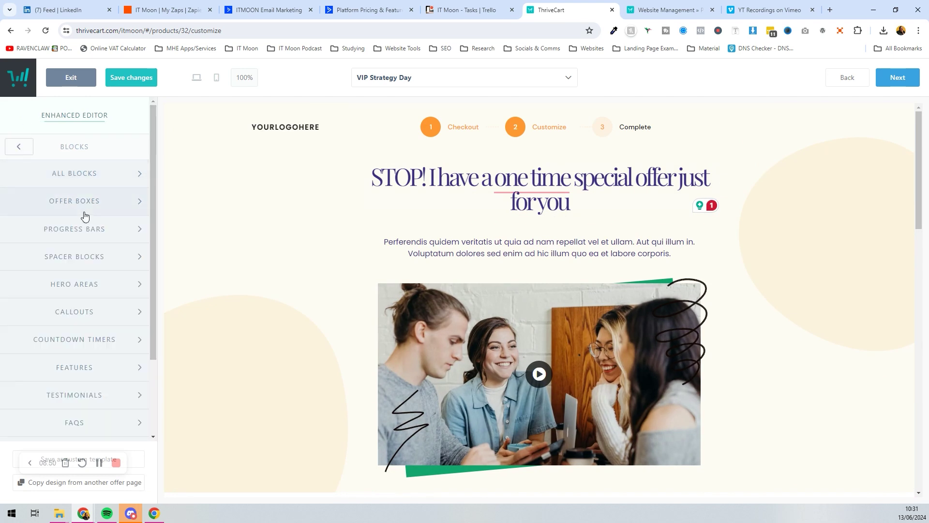
left_click(82, 204)
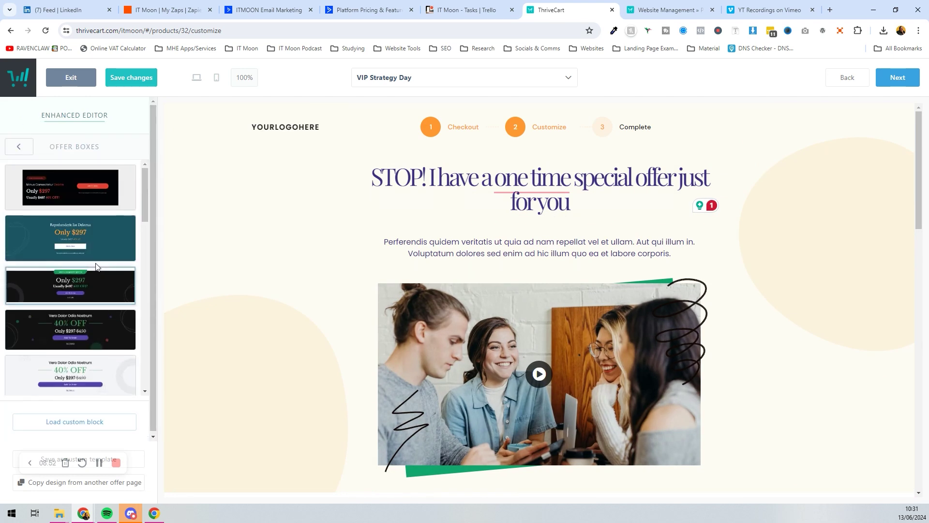
left_click(15, 148)
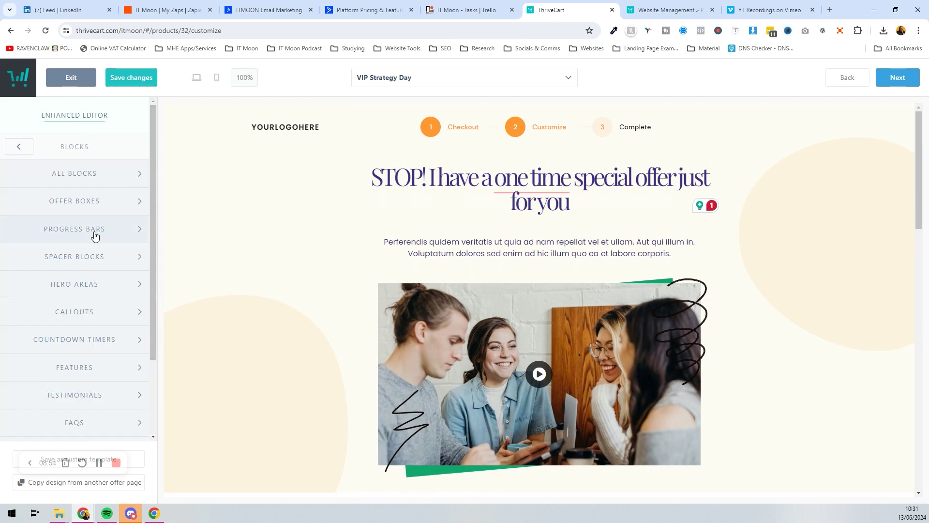
left_click(92, 340)
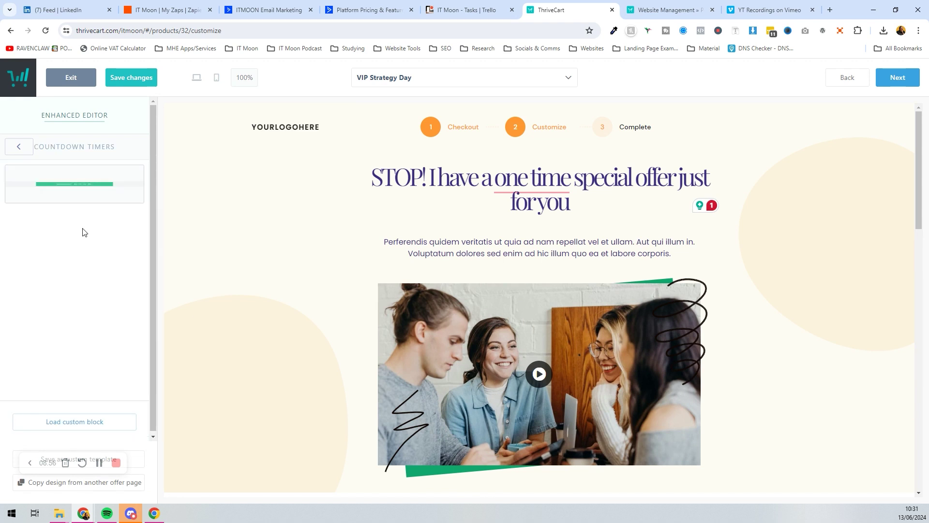
left_click_drag(83, 197, 525, 174)
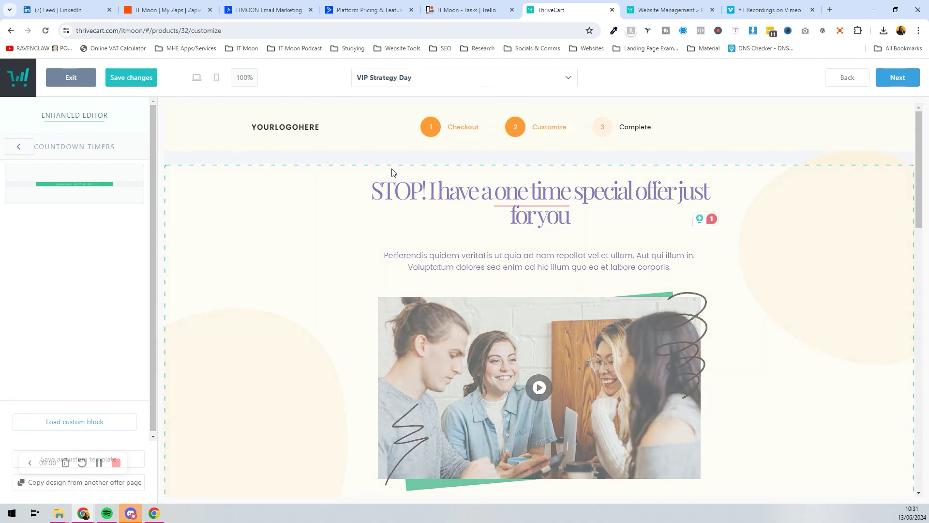
left_click_drag(393, 173, 274, 160)
Delete the countdown timer block again.
left_click(280, 158)
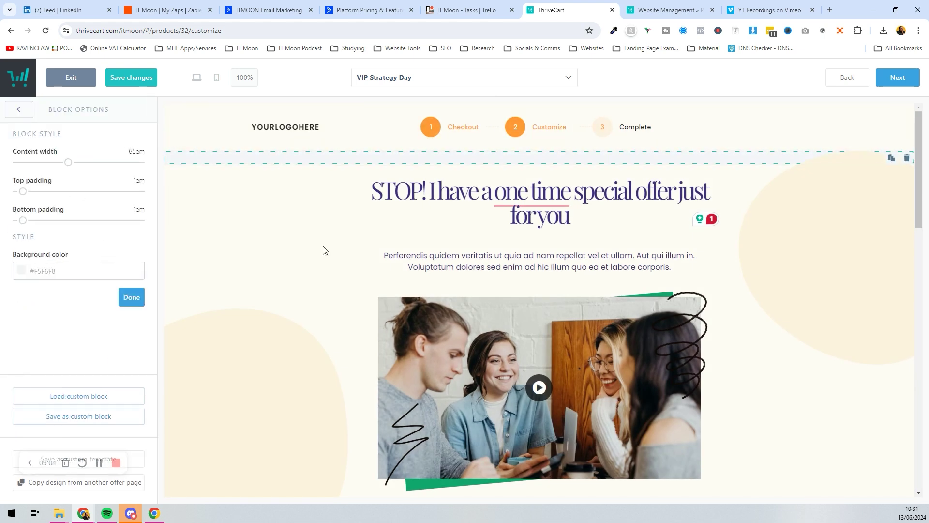
left_click(907, 158)
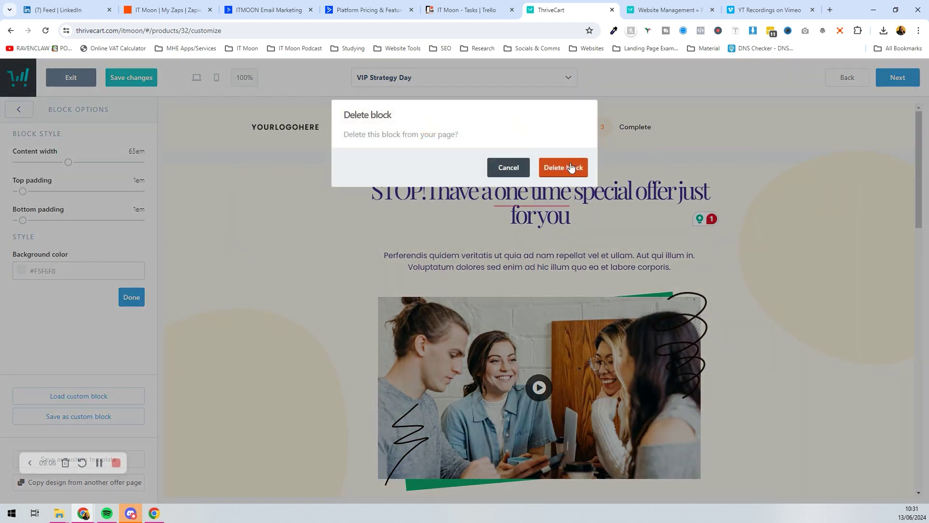
left_click(571, 168)
Switch the editor to the 1 Years Access to Tech Support Hub downsell page.
left_click(76, 202)
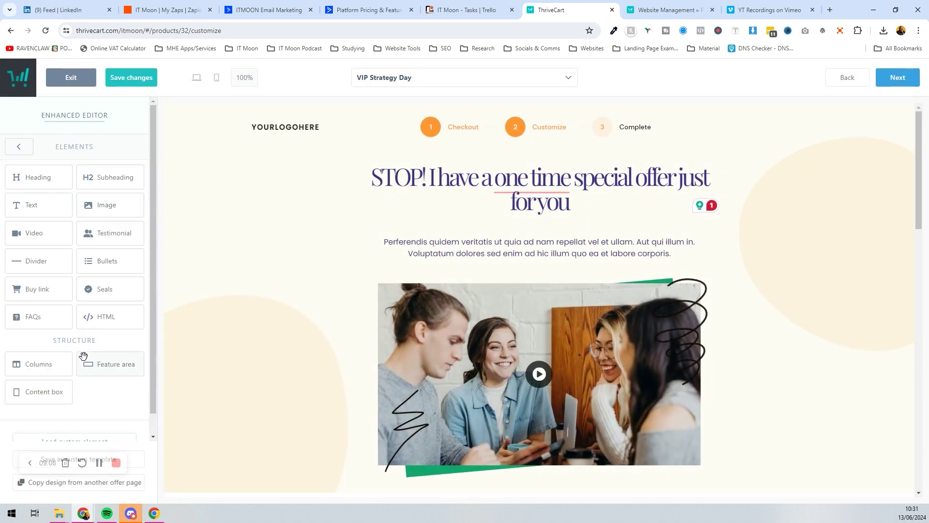
scroll(92, 396, "down", 1)
scroll(89, 389, "up", 1)
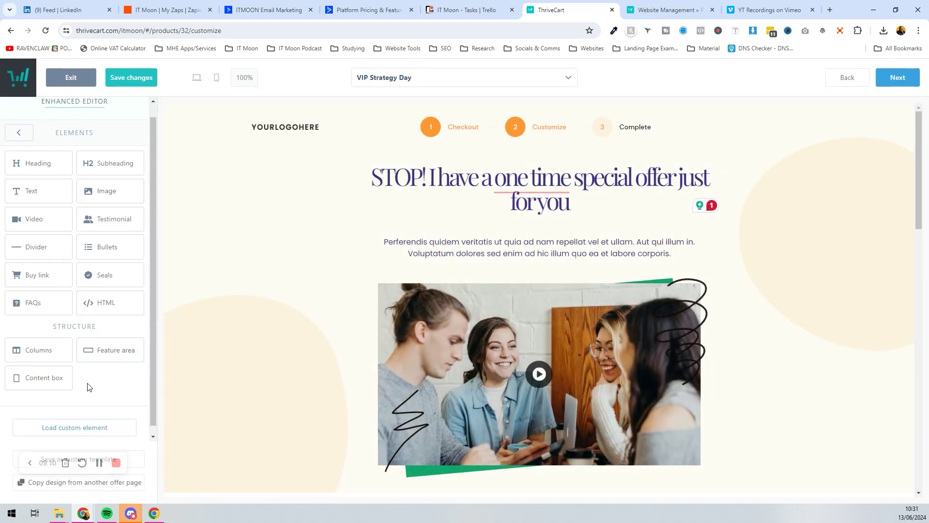
scroll(413, 338, "down", 15)
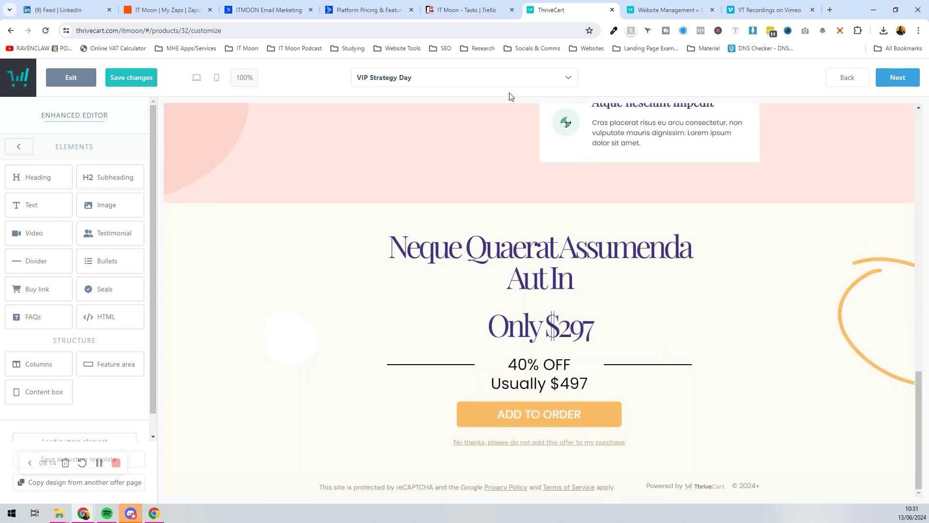
left_click(503, 79)
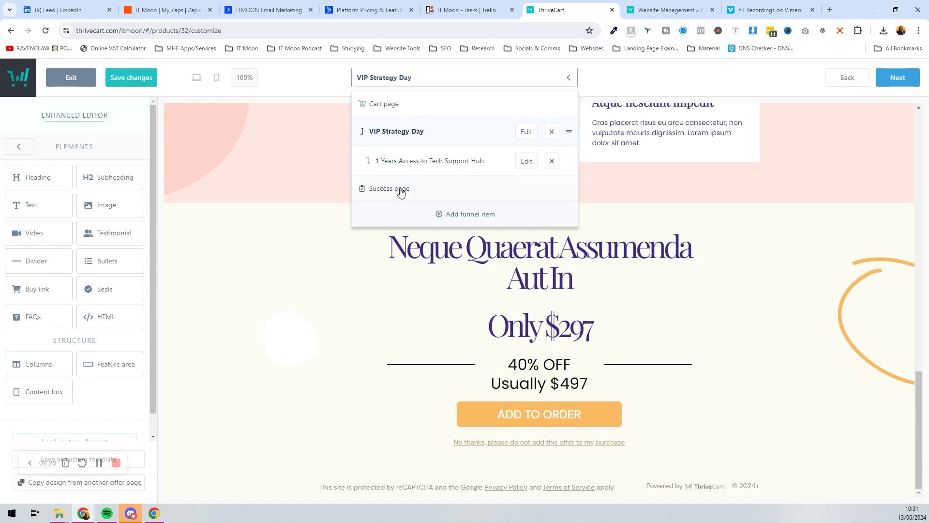
left_click(425, 165)
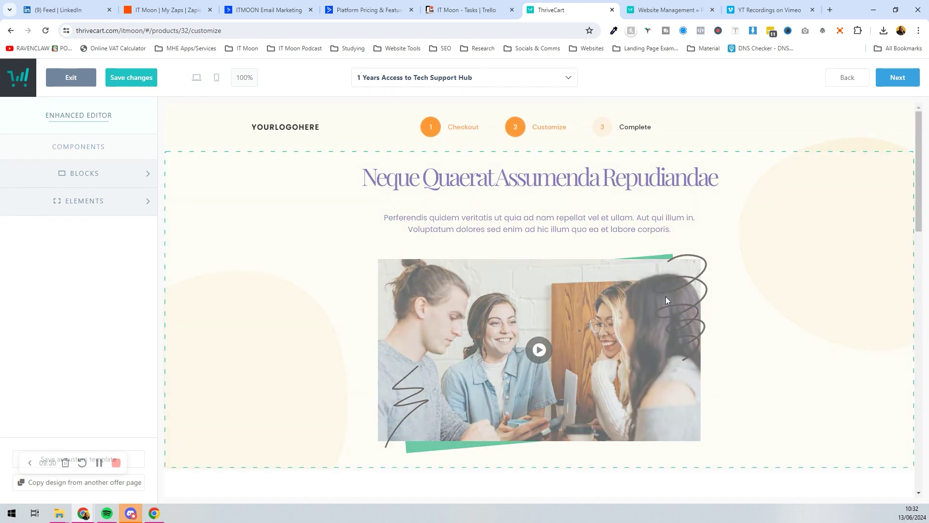
View the funnel's Success page briefly, then switch the editor back to the Cart page.
left_click(512, 82)
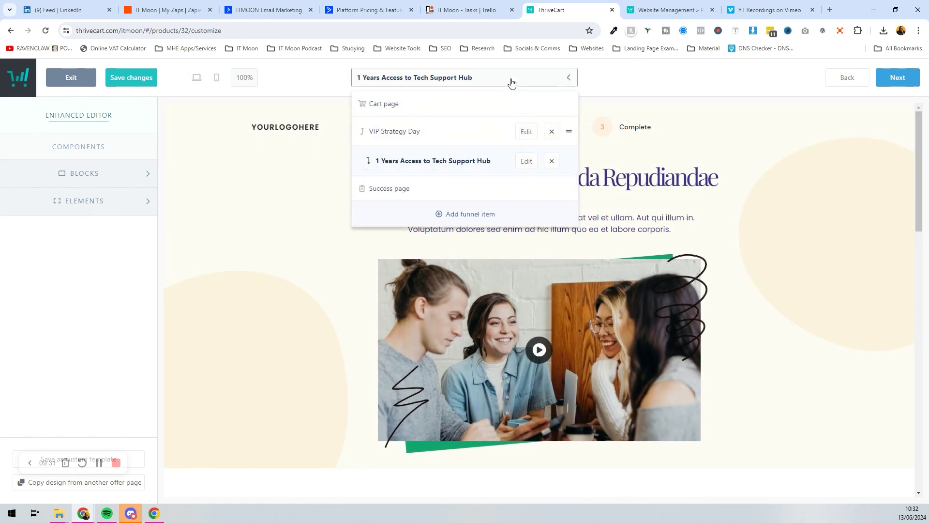
left_click(425, 192)
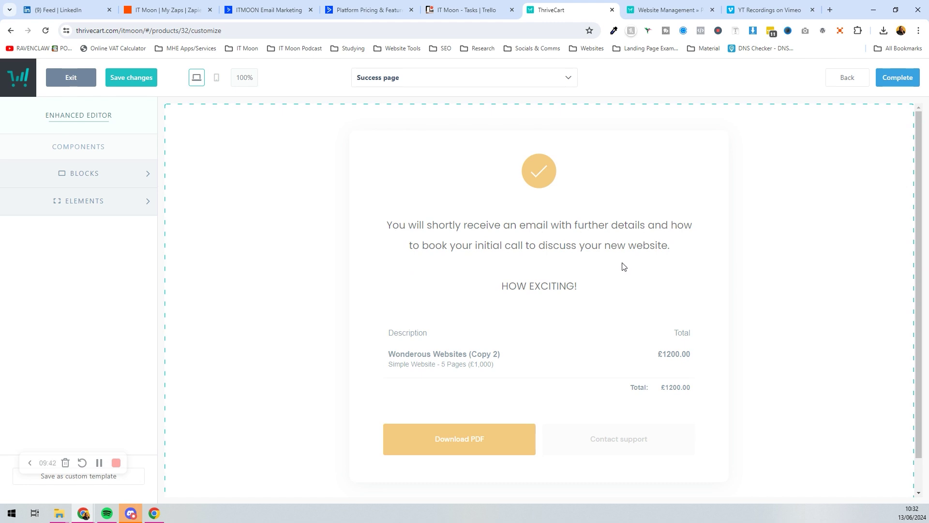
scroll(486, 332, "down", 1)
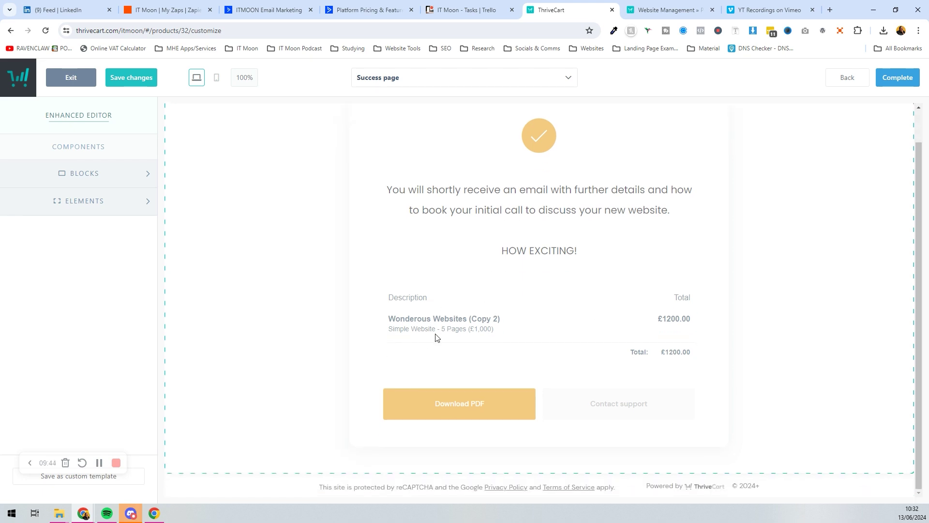
scroll(481, 317, "up", 1)
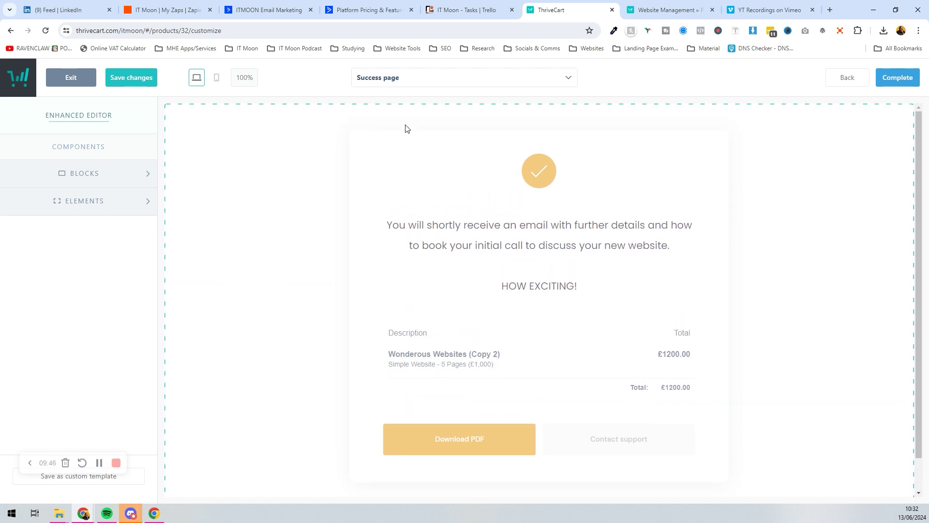
left_click(416, 86)
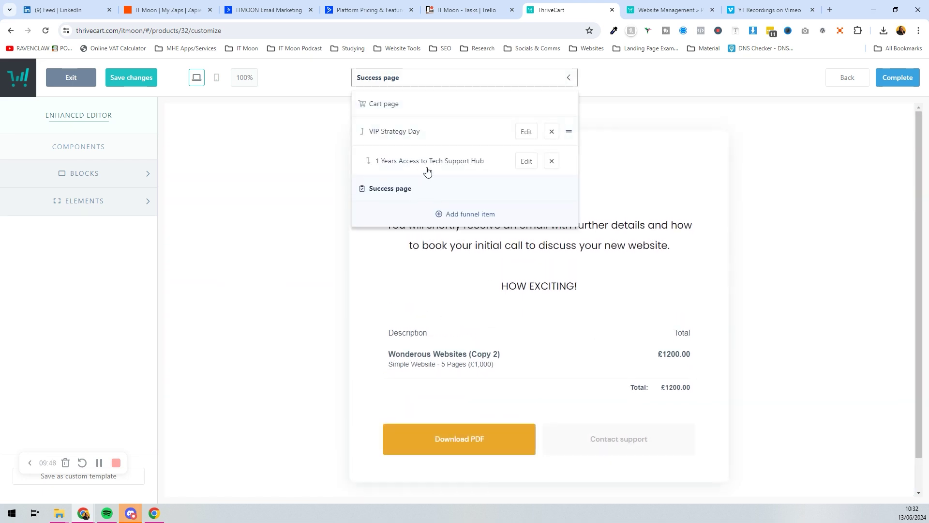
left_click(439, 110)
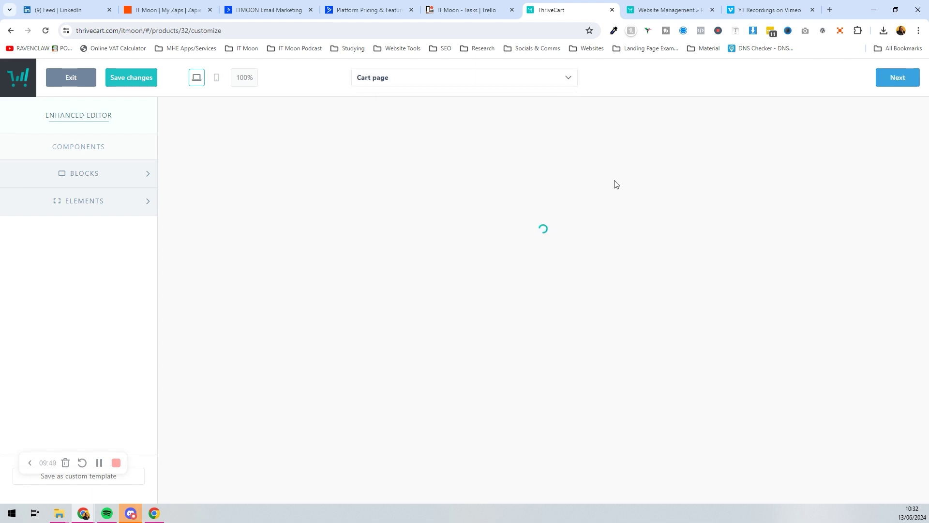
Review the cart page, then page through VIP Strategy Day and Tech Support Hub to Success.
scroll(614, 183, "down", 20)
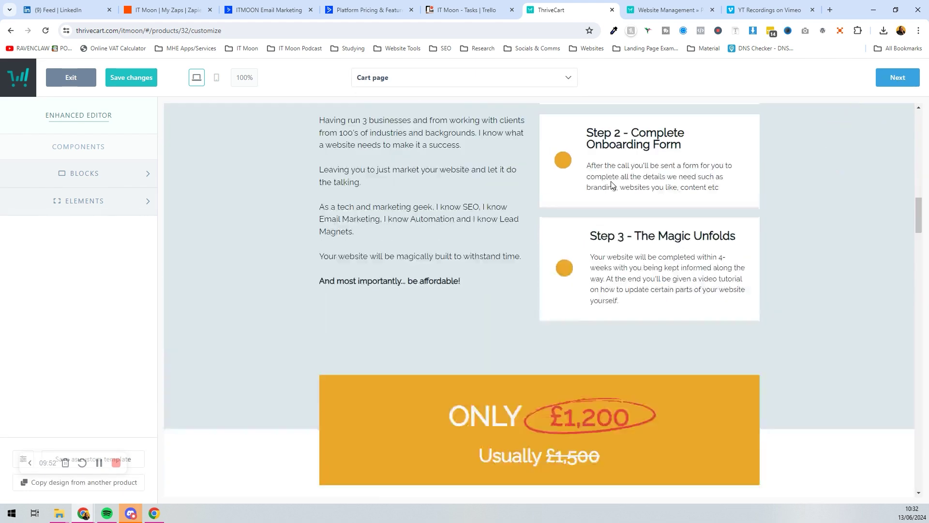
scroll(610, 186, "down", 20)
scroll(599, 186, "up", 8)
scroll(598, 184, "down", 5)
scroll(599, 184, "down", 2)
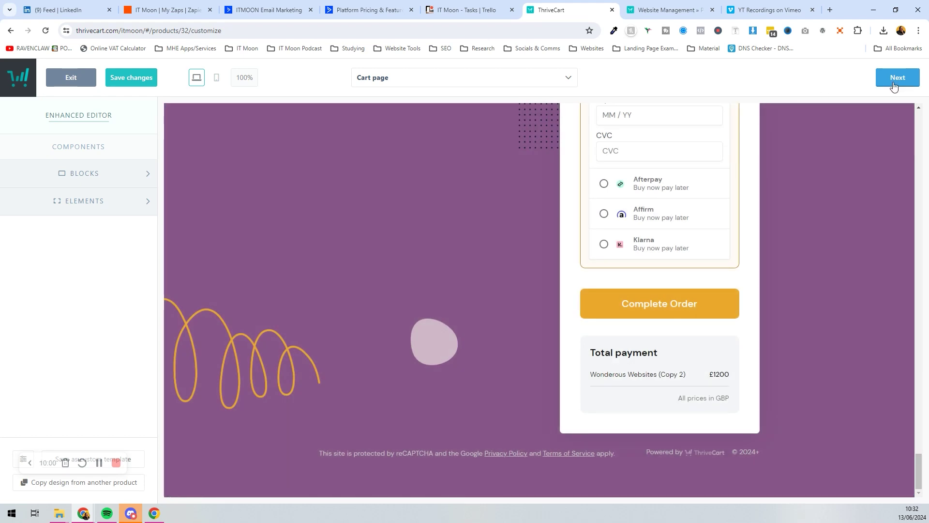
left_click(897, 81)
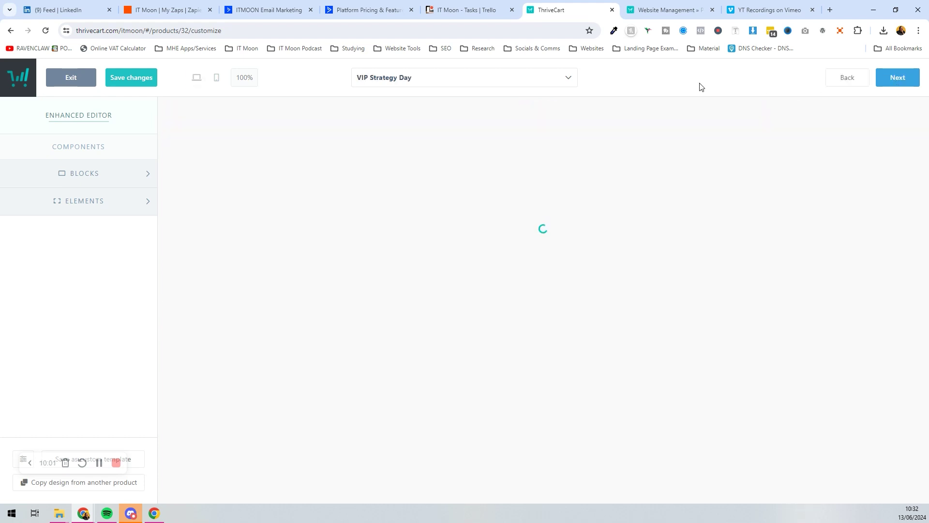
left_click(894, 80)
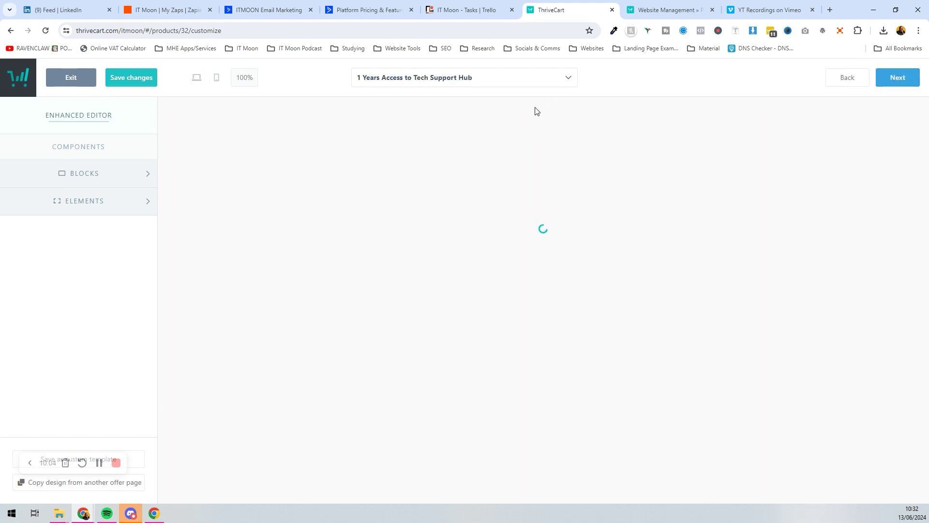
left_click(899, 82)
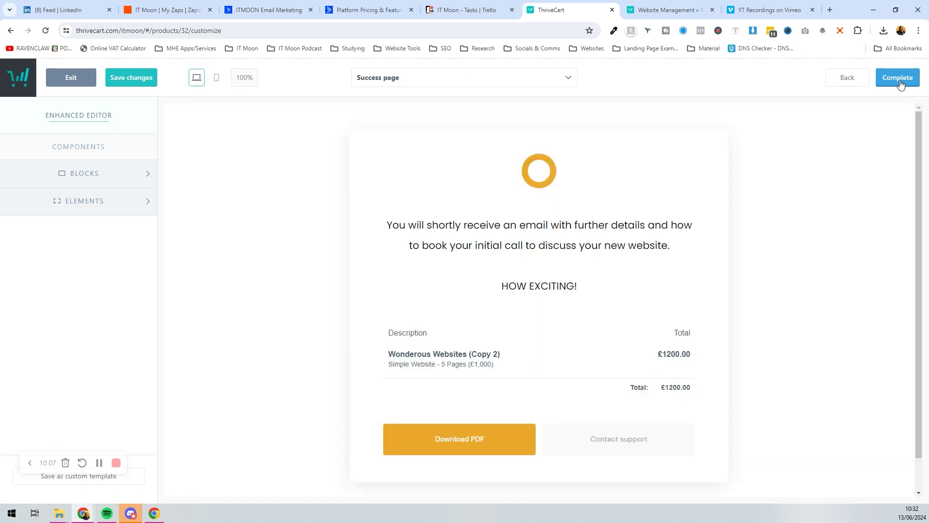
Complete the checkout editor, pass Tracking and Behavior, and save Wonderous Websites (Copy 2) to get its URL.
left_click(900, 82)
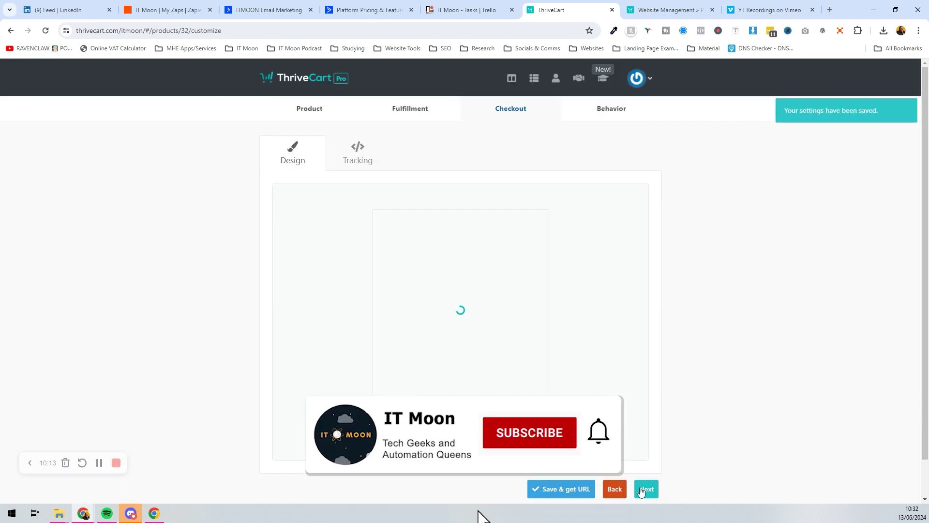
left_click(646, 489)
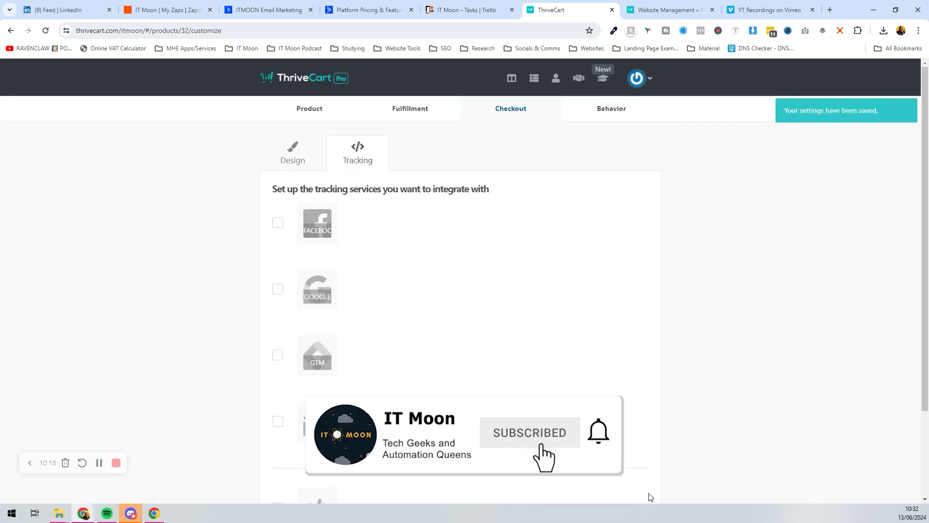
scroll(406, 312, "down", 3)
left_click(645, 452)
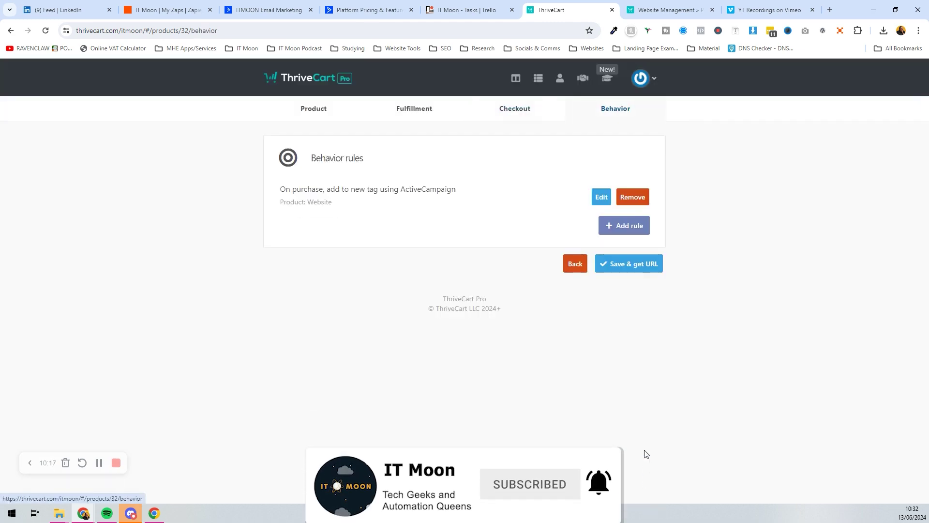
left_click(639, 272)
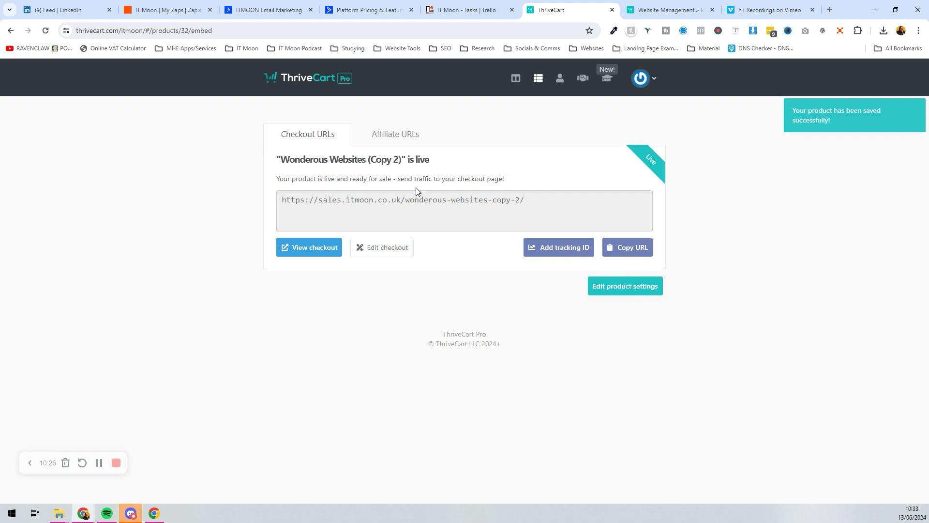
Preview the live Wonderous Websites (Copy 2) checkout, then return to ThriveCart's Products list.
left_click(324, 245)
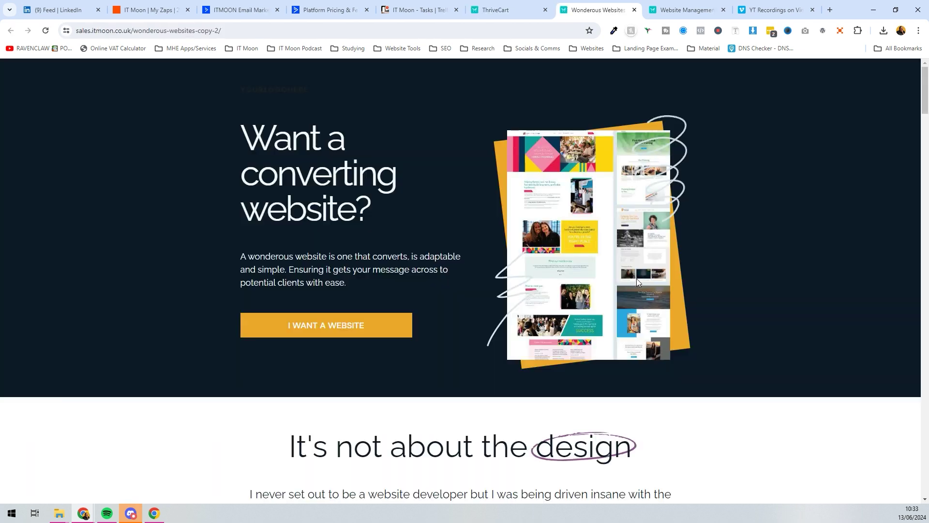
left_click(503, 10)
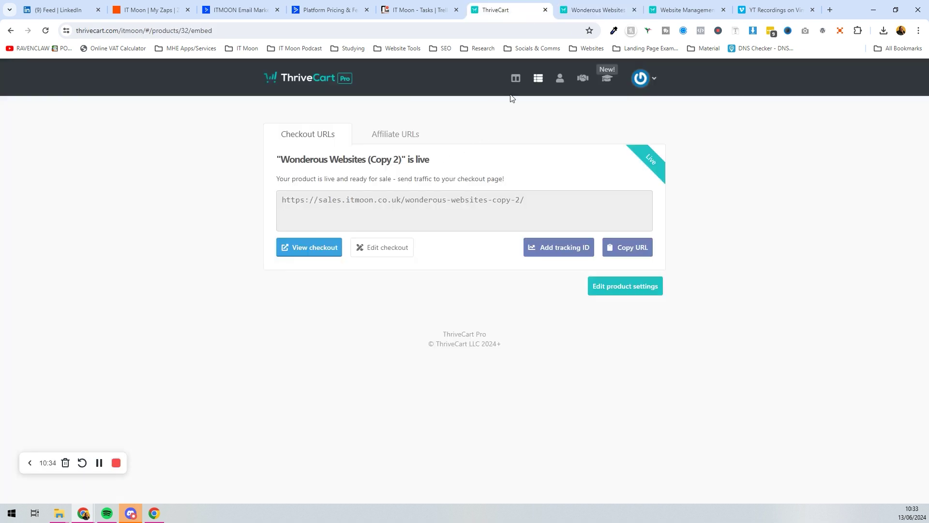
left_click(538, 78)
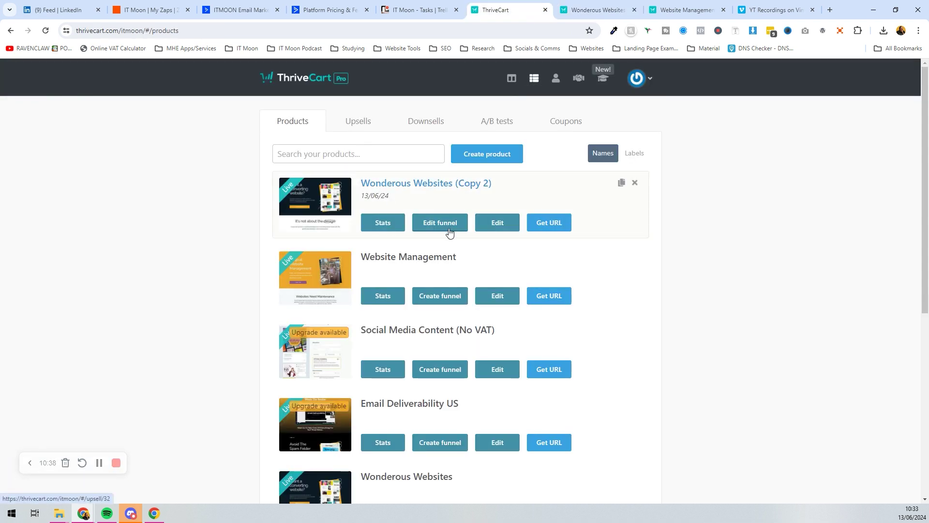
Edit Wonderous Websites (Copy 2) and enable a bump offer on its Bump settings.
left_click(489, 226)
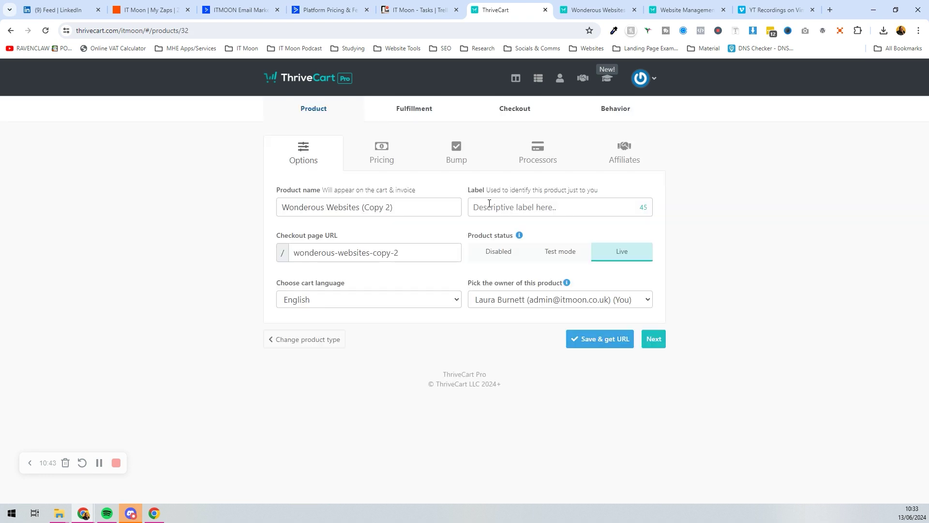
left_click(448, 149)
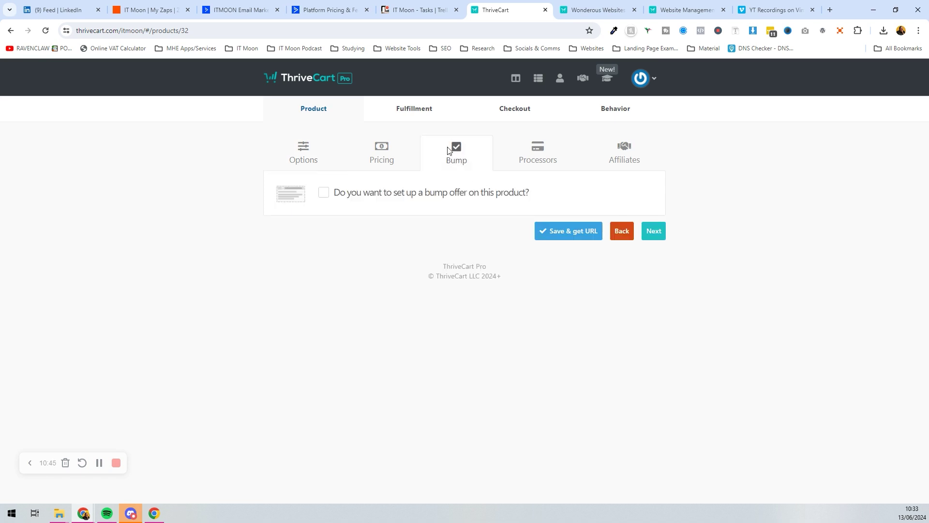
left_click(343, 192)
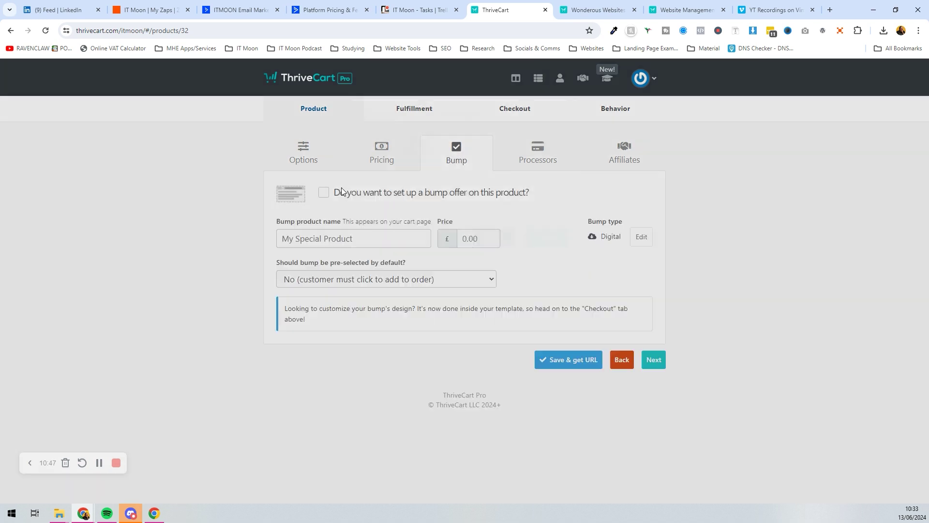
left_click(546, 238)
Name the bump Fast Track Service, price it £500.00, and leave it not pre-selected.
left_click(401, 238)
type("Fast Track Service")
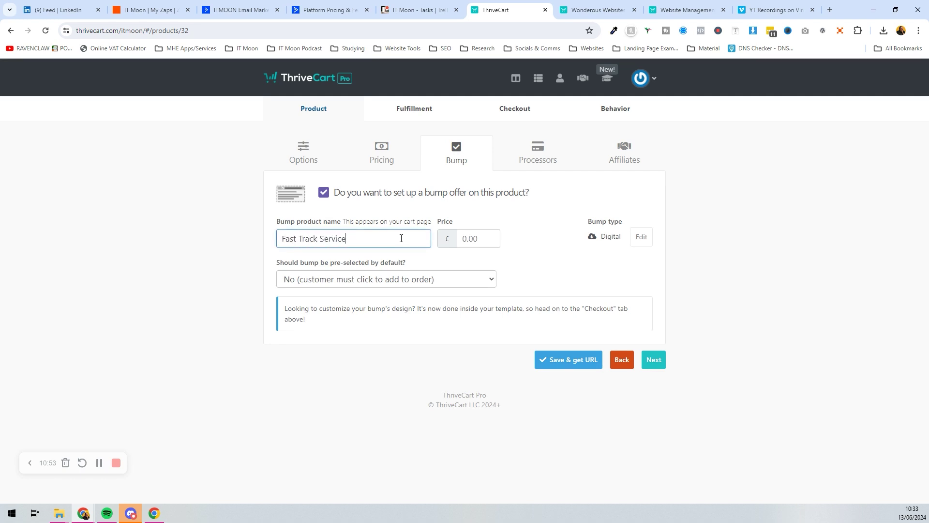
left_click(475, 239)
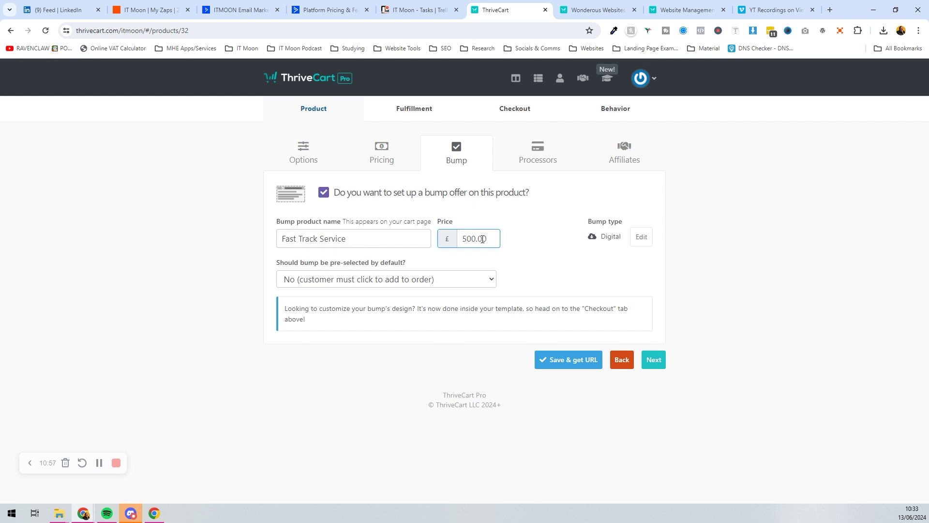
left_click(349, 277)
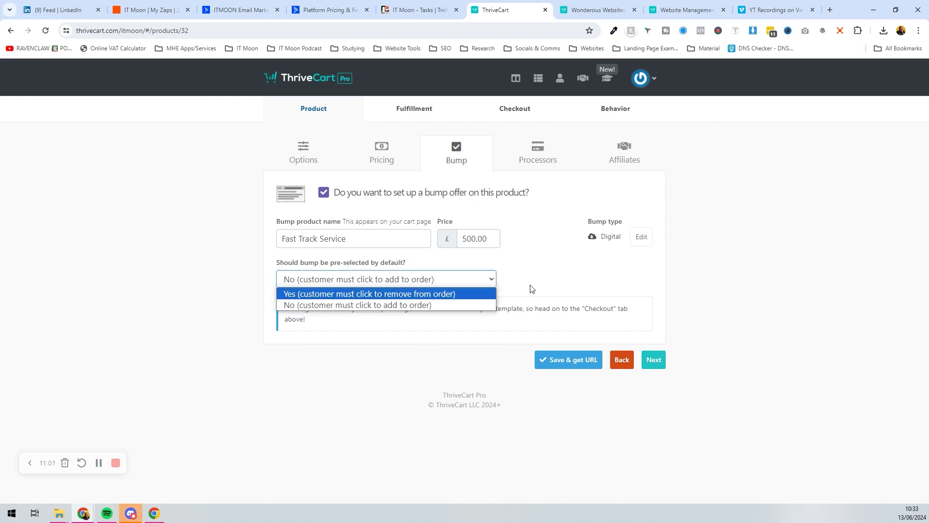
left_click(568, 286)
left_click(643, 359)
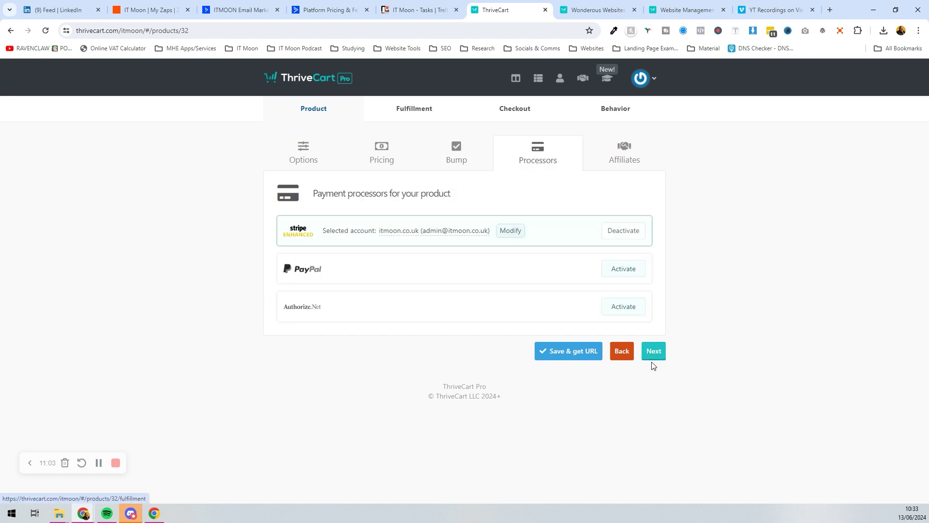
Launch the checkout page editor from the product's checkout settings and review the cart page.
left_click(515, 114)
left_click(454, 434)
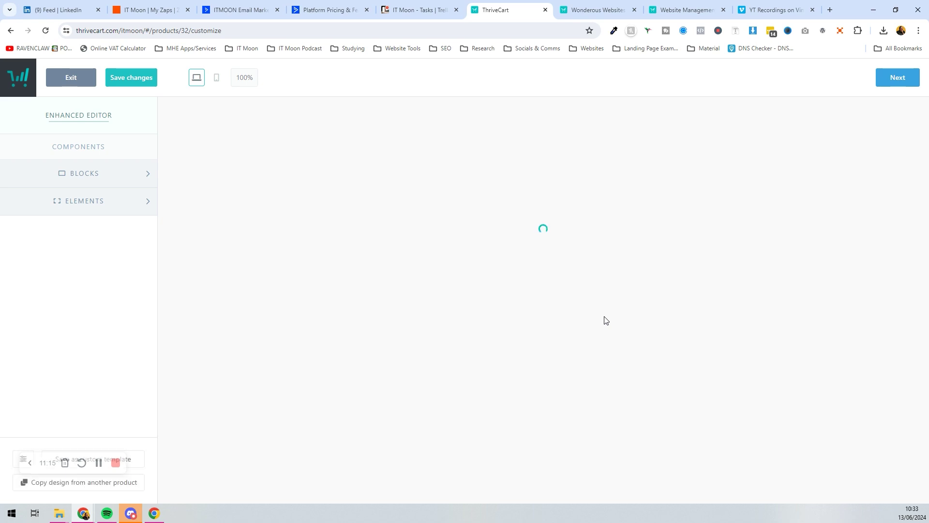
scroll(604, 316, "down", 20)
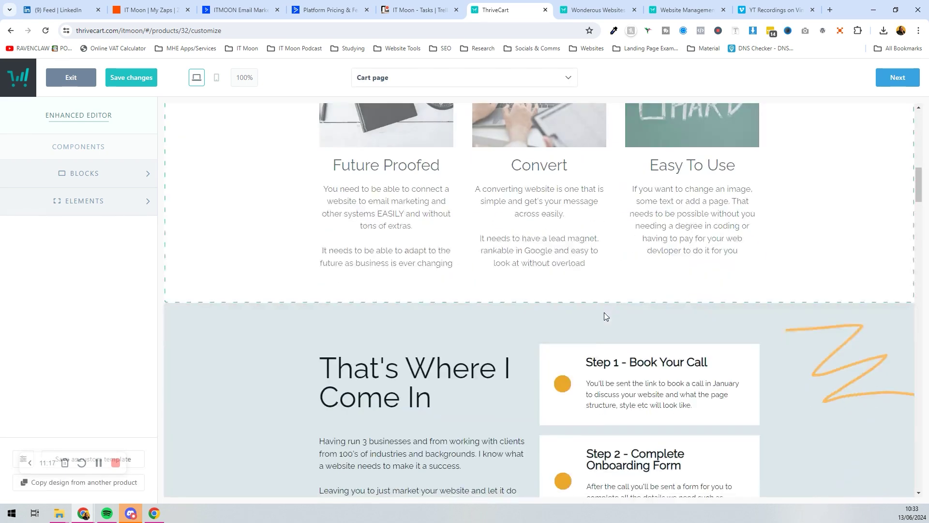
scroll(602, 308, "down", 20)
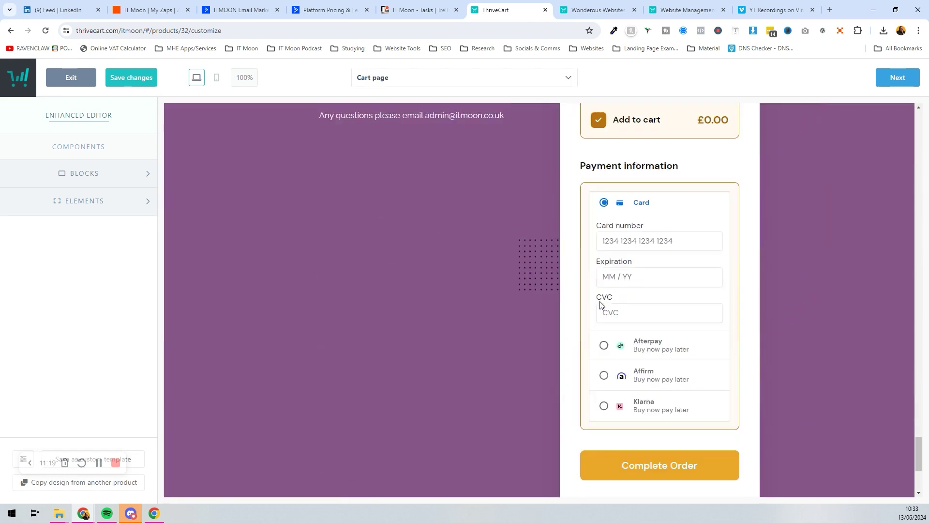
scroll(602, 303, "up", 10)
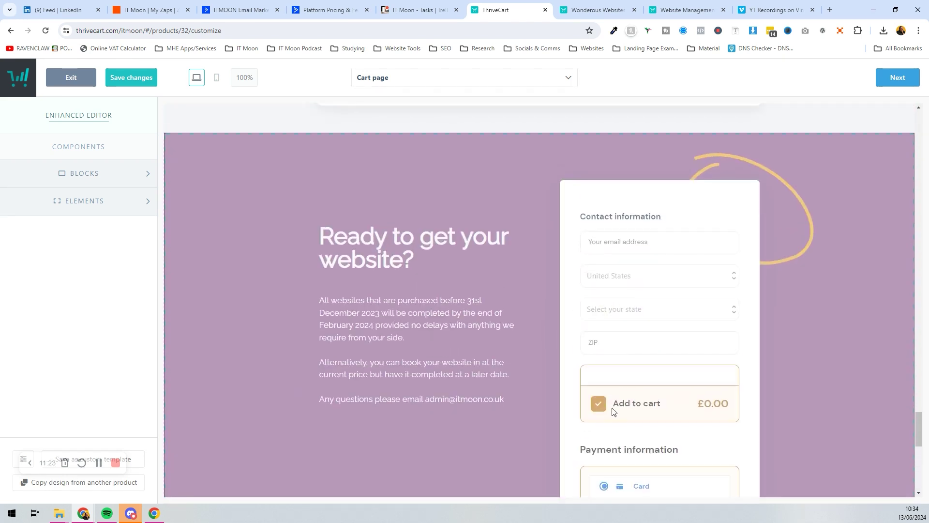
scroll(621, 330, "down", 5)
scroll(621, 329, "up", 8)
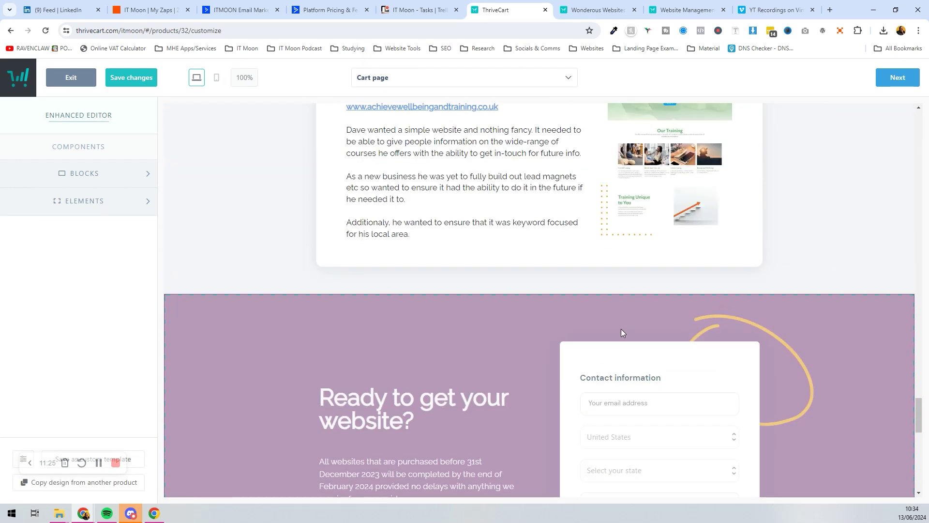
Give the Add to cart bump element an image and bring up the image library.
left_click(620, 329)
scroll(620, 328, "down", 6)
scroll(620, 315, "up", 3)
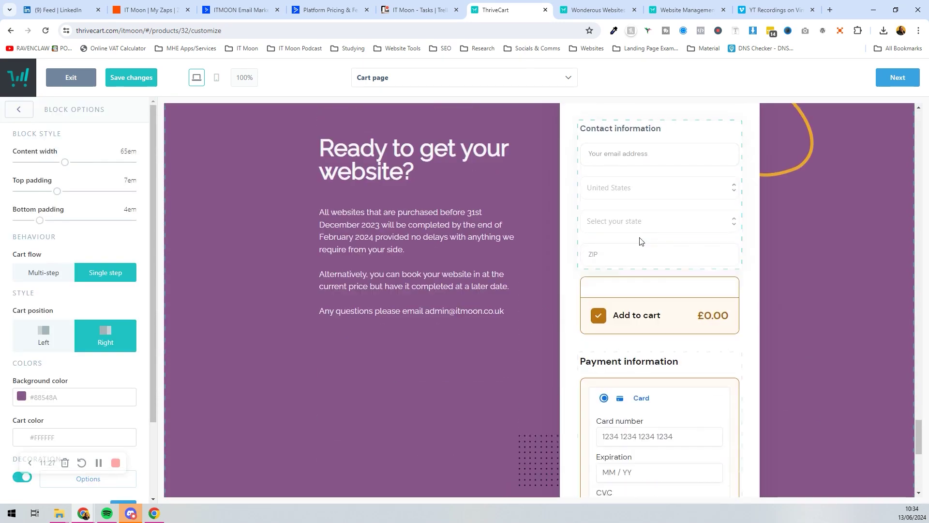
left_click(620, 298)
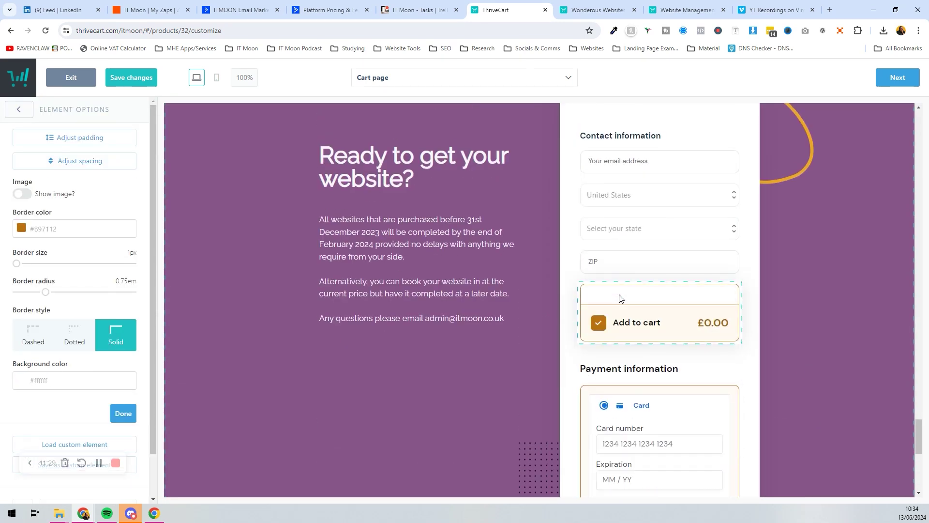
left_click(20, 195)
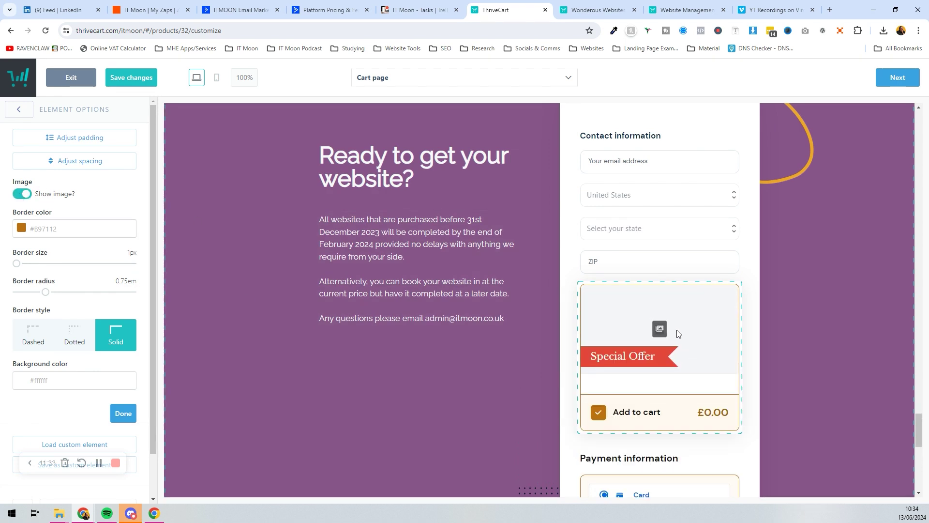
left_click(660, 329)
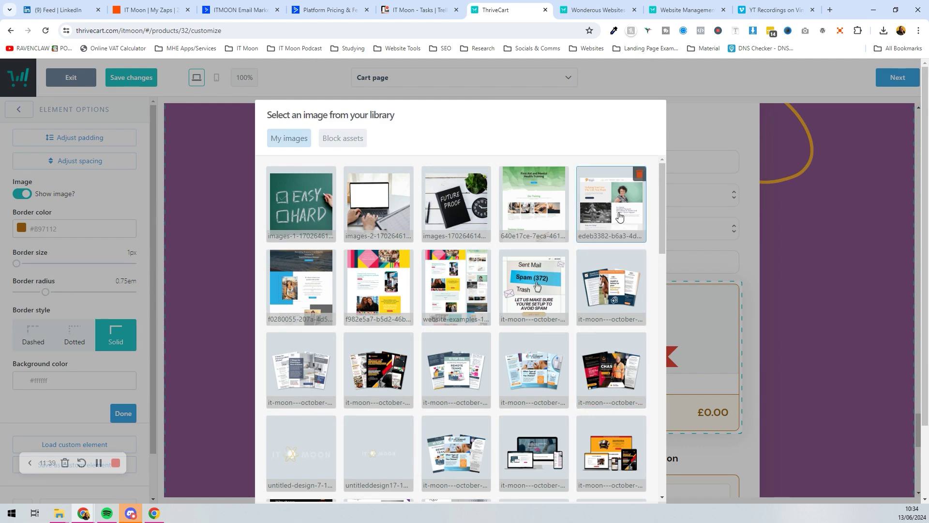
Place the therapy website screenshot above the Special Offer label, then return to the Elements list.
scroll(620, 217, "down", 10)
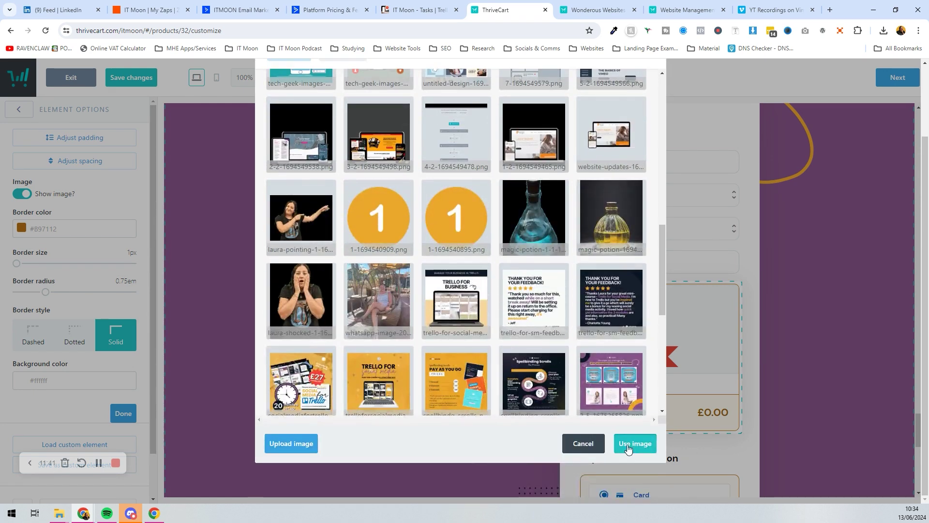
left_click(628, 448)
scroll(685, 355, "down", 3)
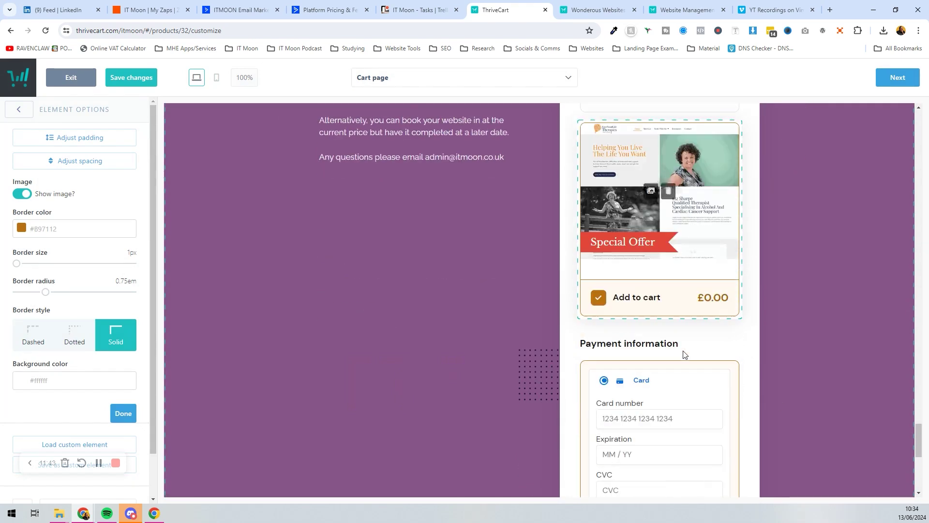
double_click(607, 237)
triple_click(607, 236)
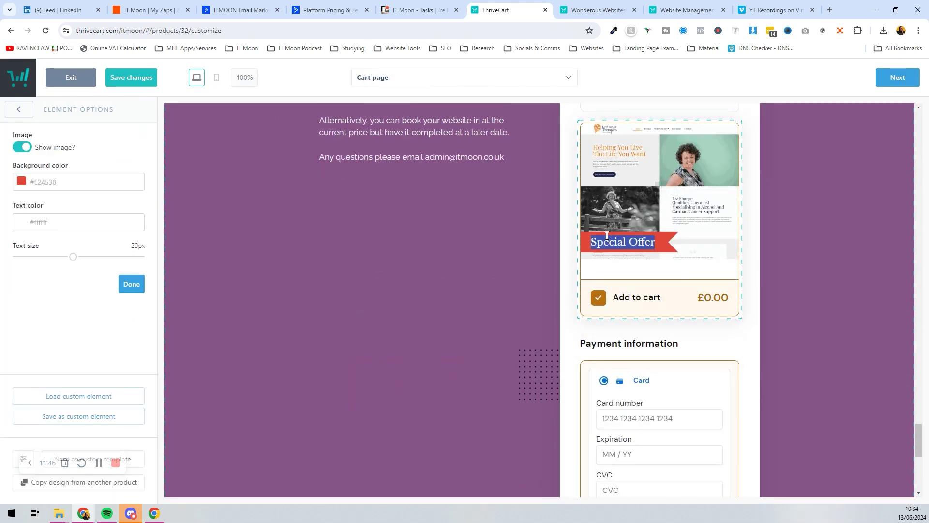
left_click(623, 276)
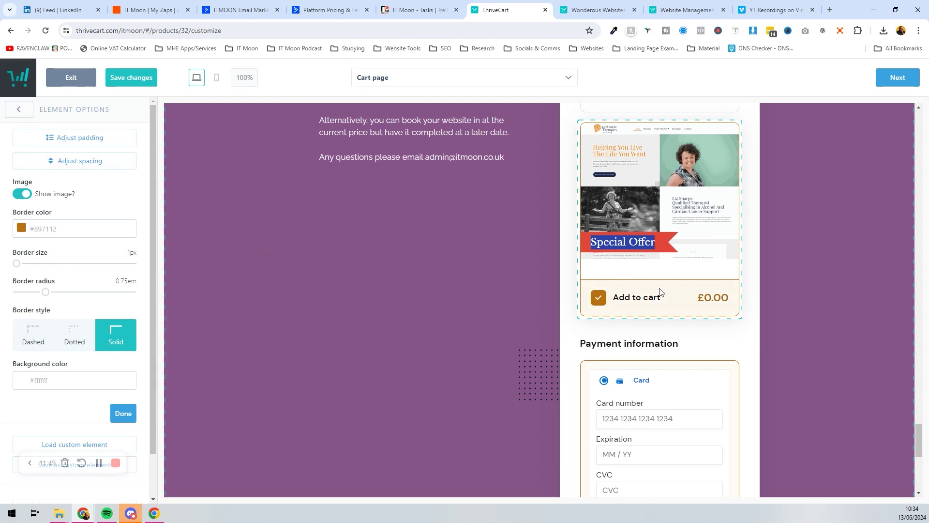
left_click(18, 110)
left_click(95, 200)
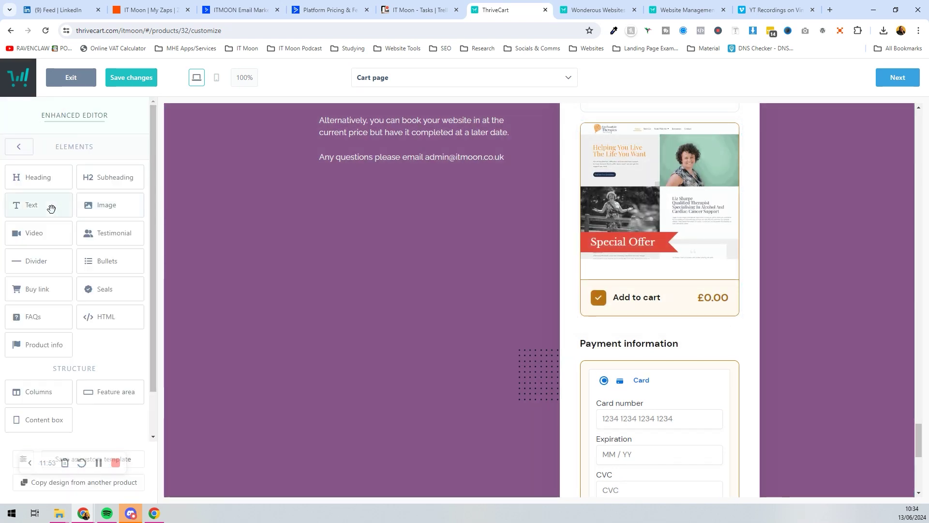
Add a 'Get your website within 1 month' heading beneath the Special Offer image.
left_click_drag(46, 185, 649, 422)
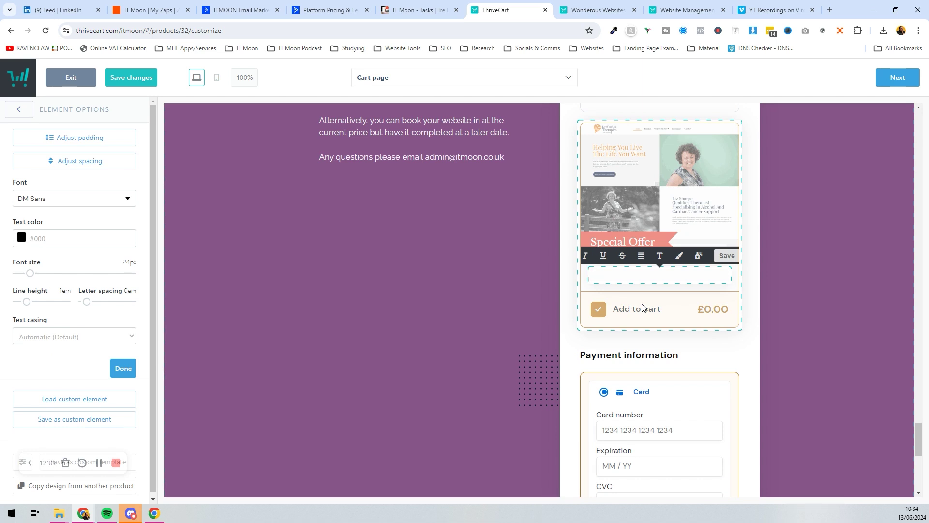
type("Get your website within 1 month")
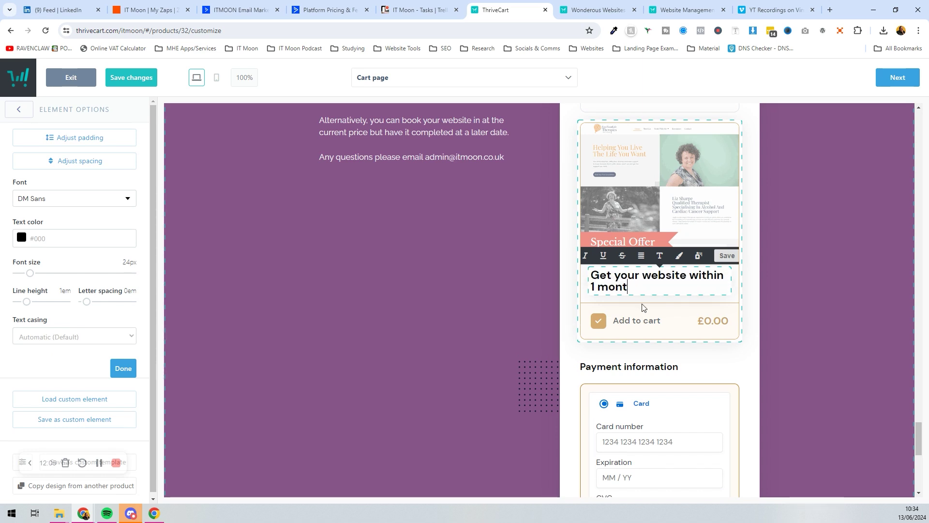
left_click(18, 110)
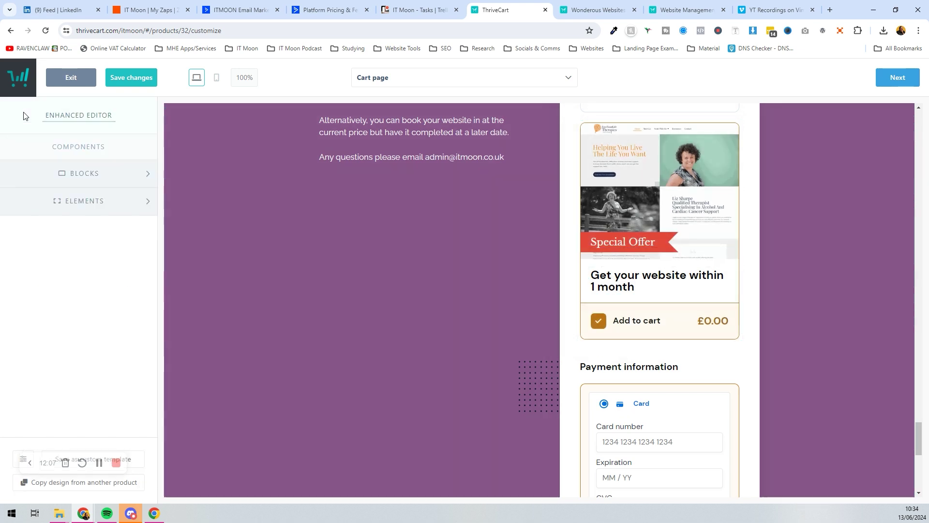
Add filler text 'ererererere' below the heading, then advance to the VIP Strategy Day page.
left_click(66, 201)
left_click_drag(183, 242, 644, 478)
type("erererererere")
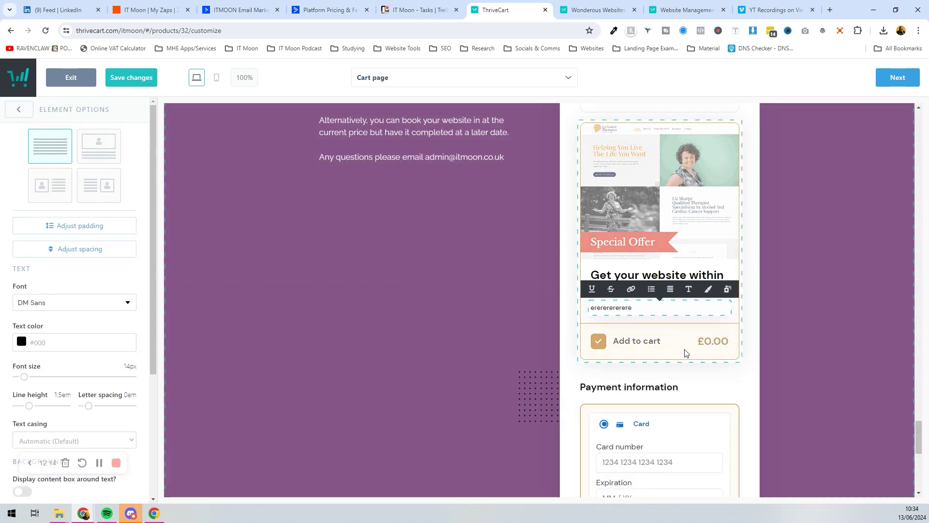
left_click(714, 355)
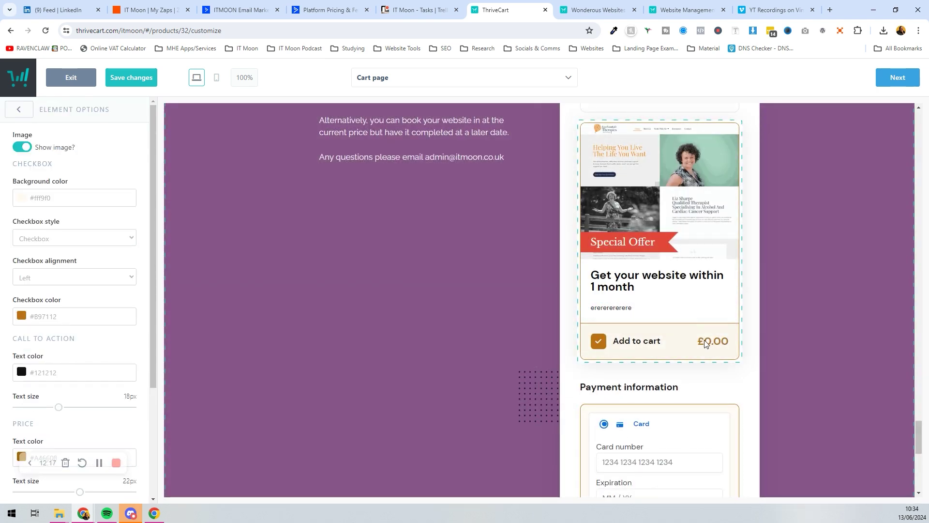
scroll(708, 342, "down", 2)
scroll(107, 321, "down", 1)
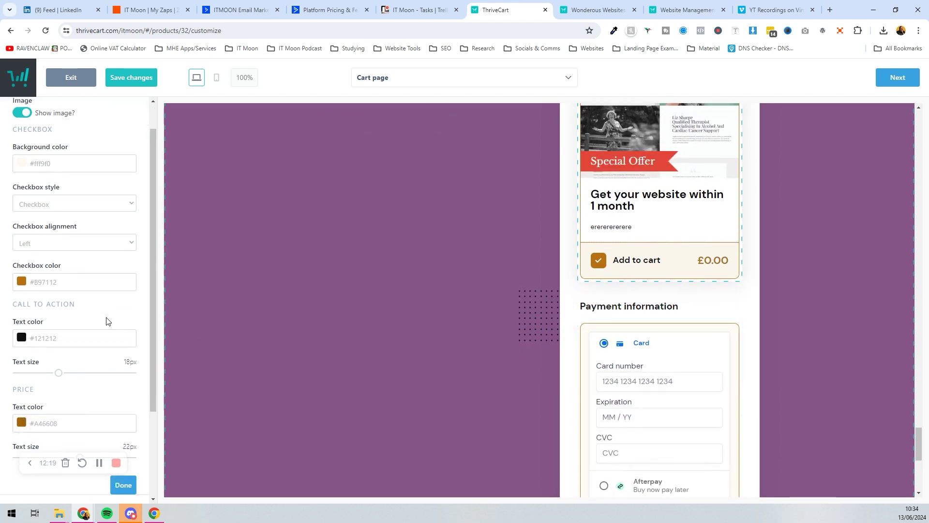
scroll(107, 321, "down", 3)
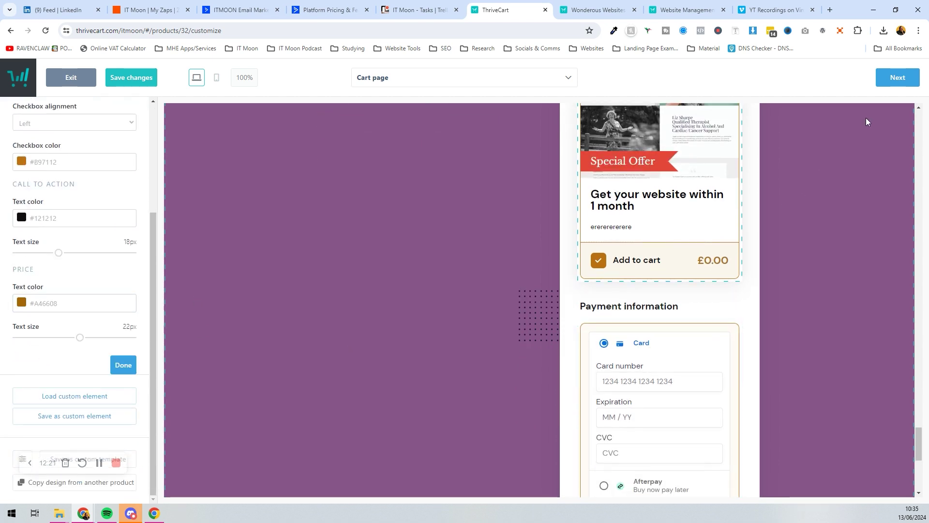
left_click(898, 78)
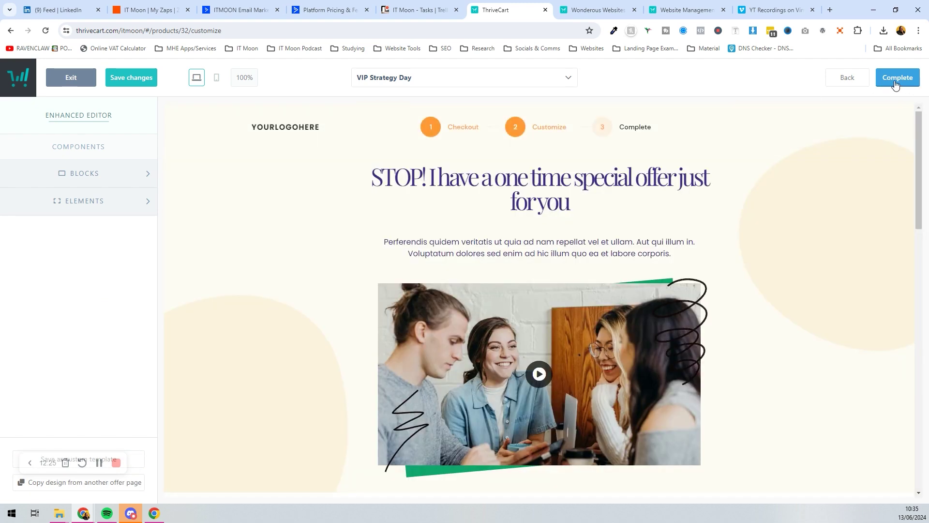
Step through Tech Support Hub and Success, save the product, and select its live checkout URL.
left_click(898, 78)
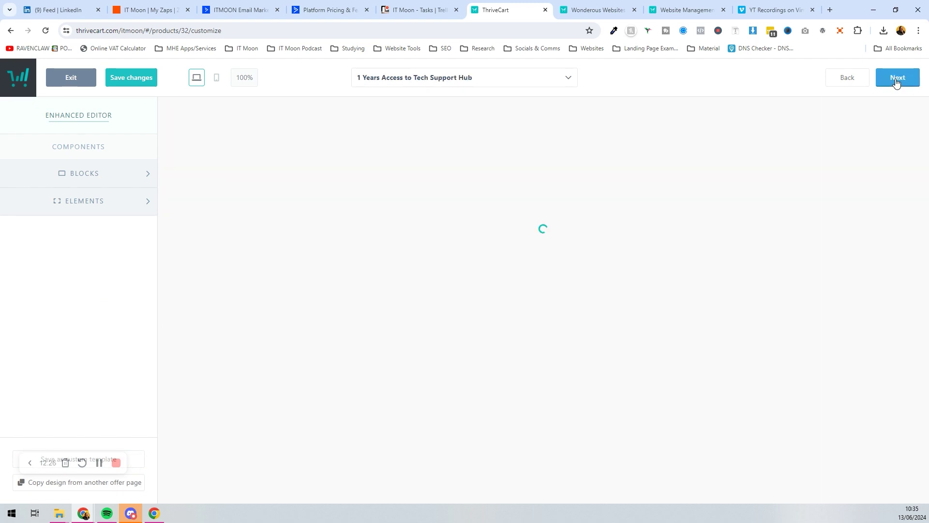
left_click(898, 78)
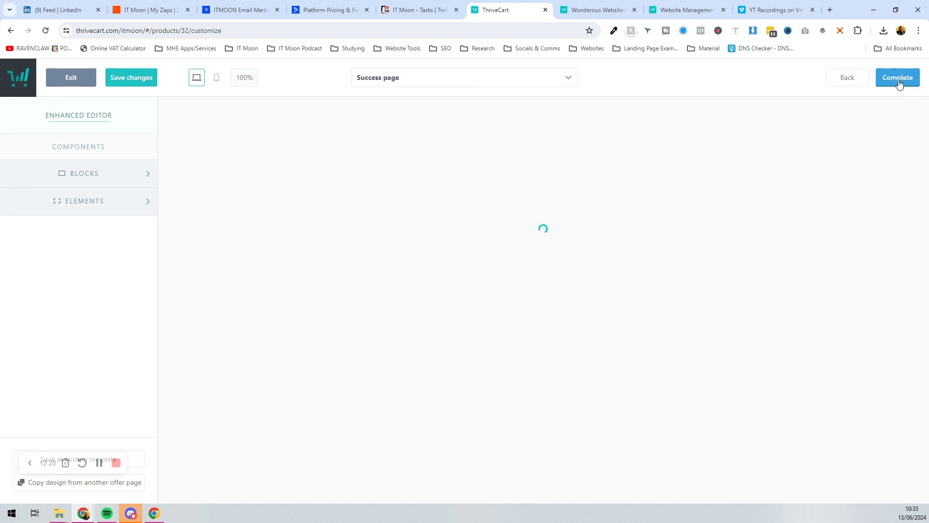
left_click(898, 79)
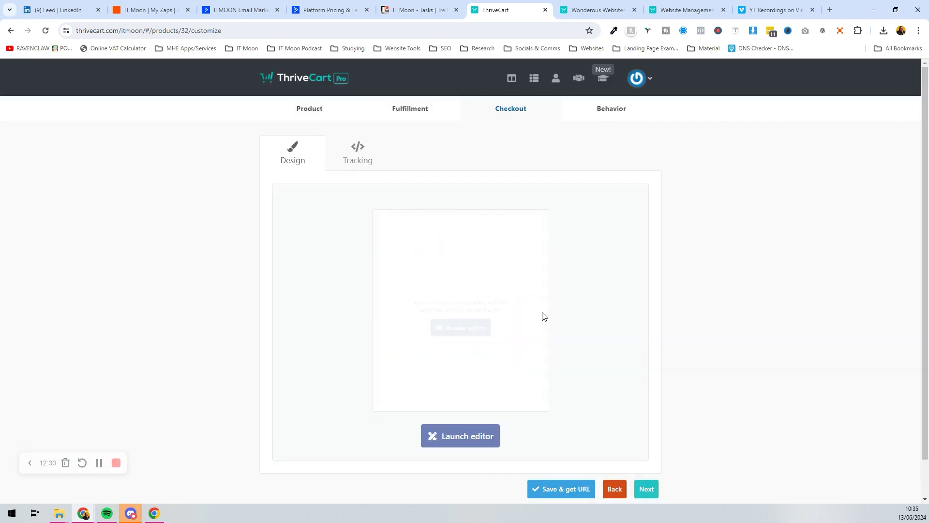
left_click(556, 489)
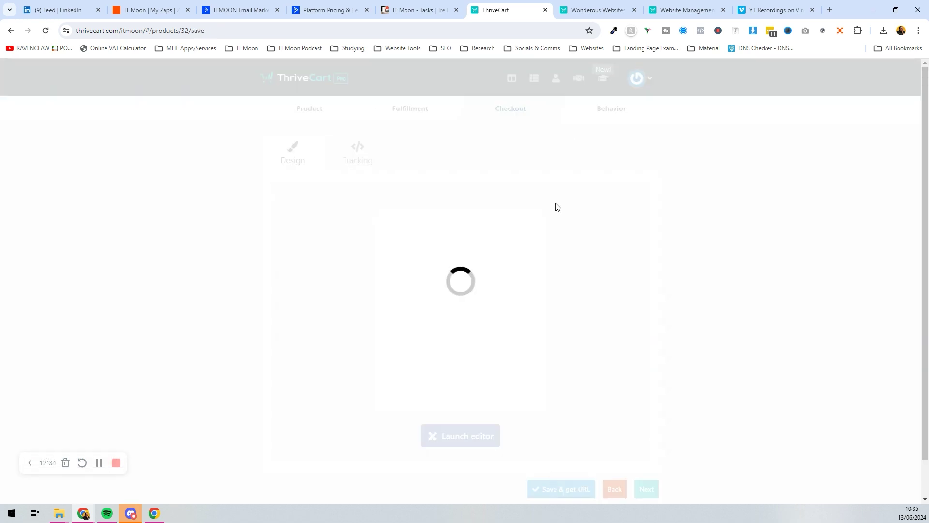
left_click(518, 220)
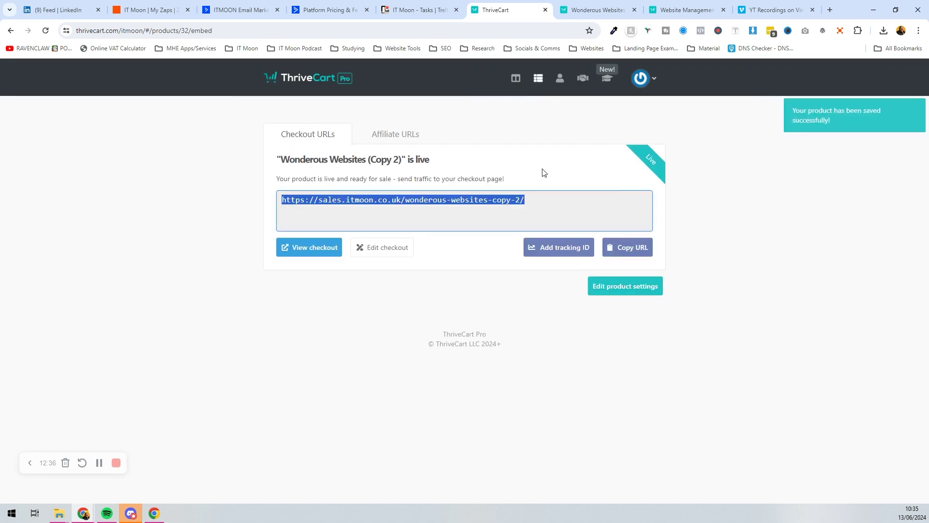
left_click(599, 10)
Reload the live Wonderous Websites checkout and scroll to verify the £500.00 'Get your website within 1 month' bump.
left_click(46, 30)
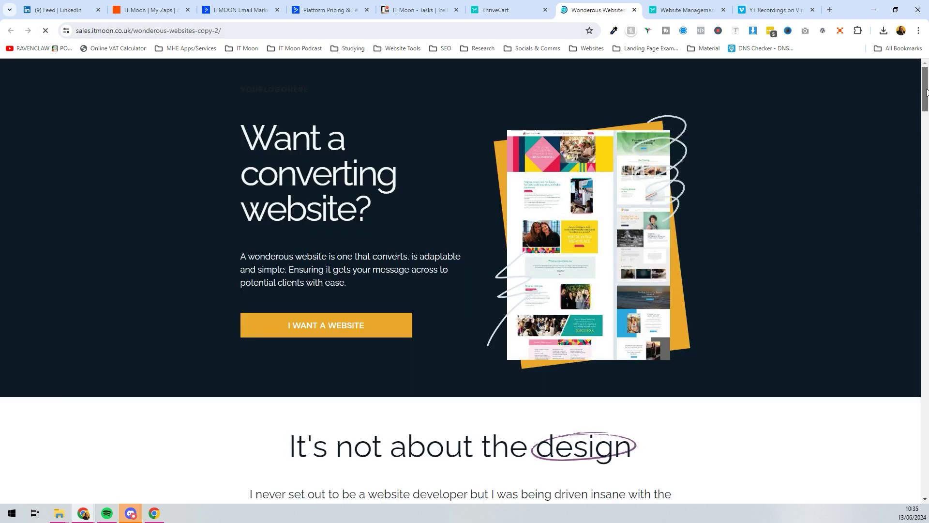
left_click_drag(926, 93, 926, 458)
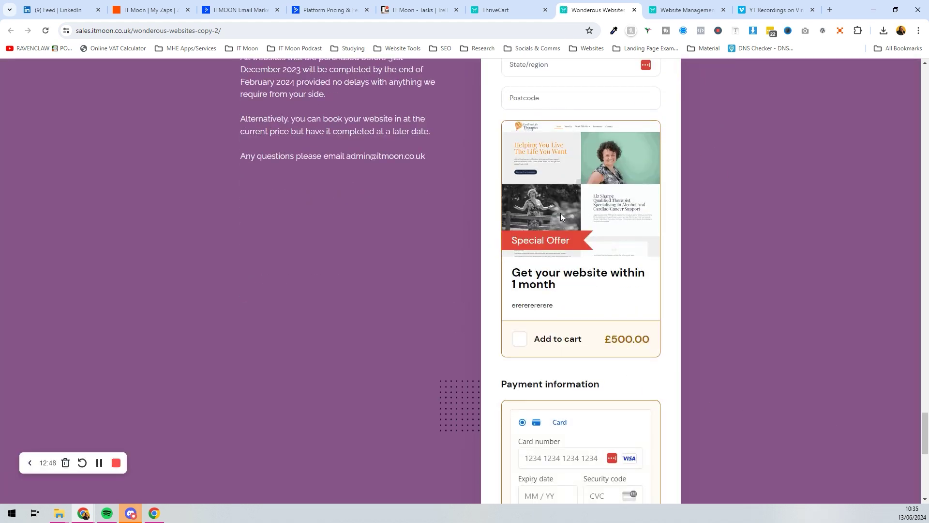
scroll(548, 300, "down", 6)
scroll(550, 297, "up", 5)
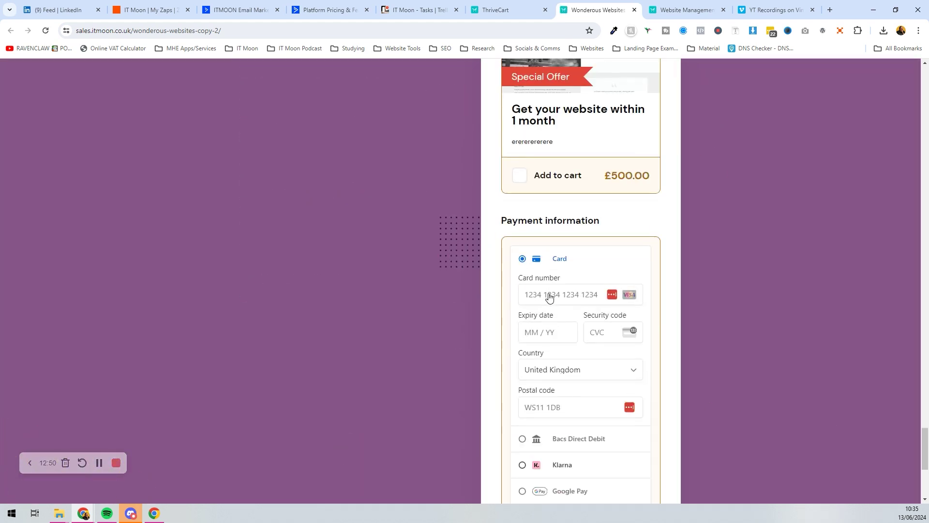
scroll(549, 291, "up", 20)
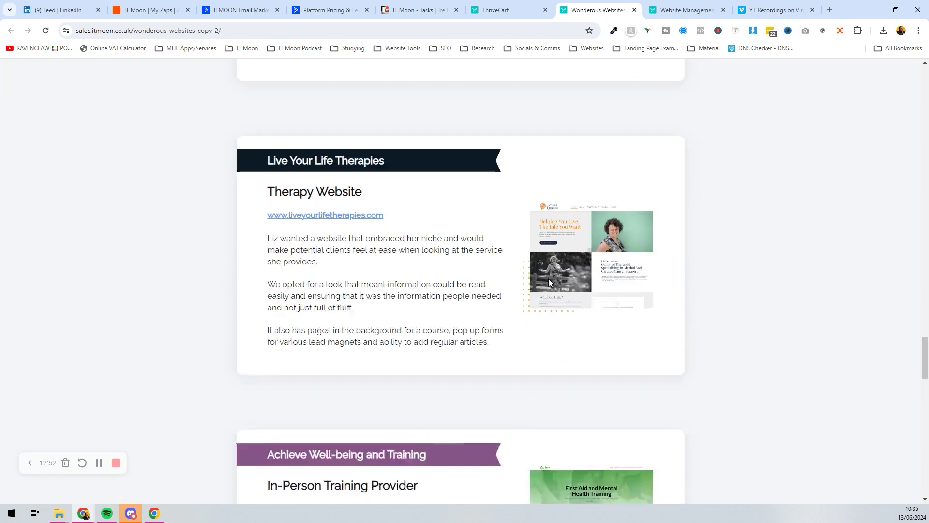
scroll(550, 266, "up", 20)
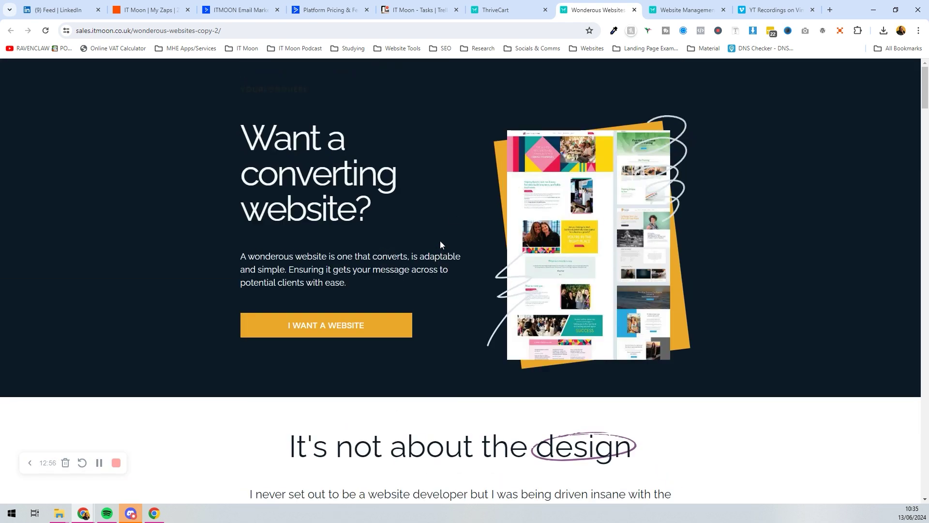
scroll(440, 241, "down", 20)
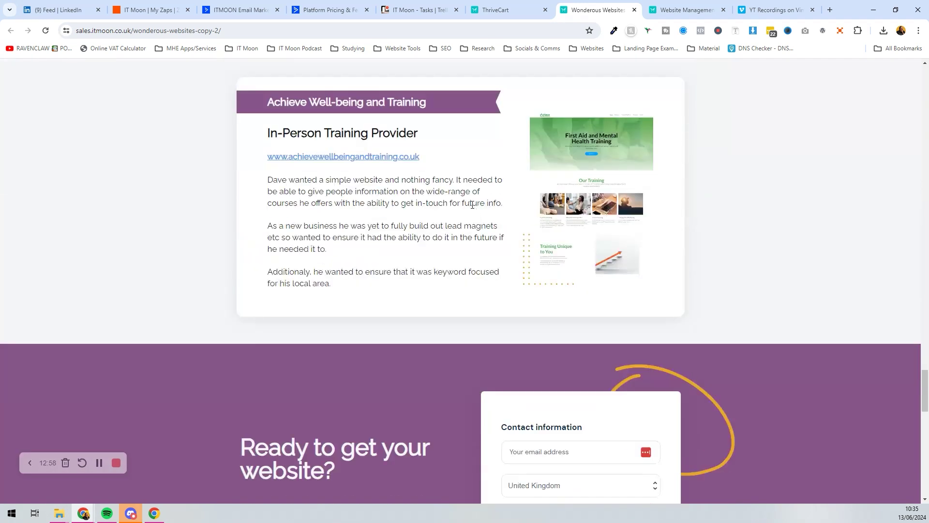
scroll(473, 206, "down", 8)
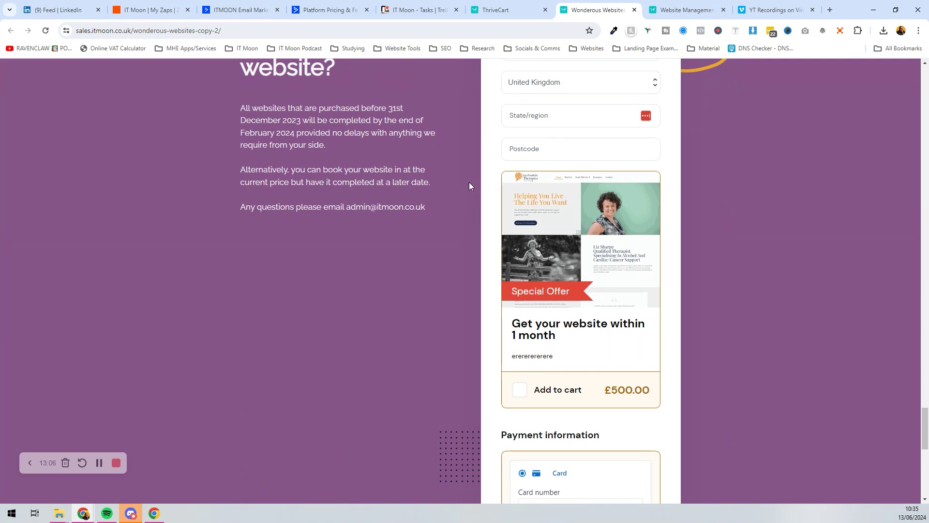
scroll(470, 183, "up", 15)
scroll(482, 223, "up", 20)
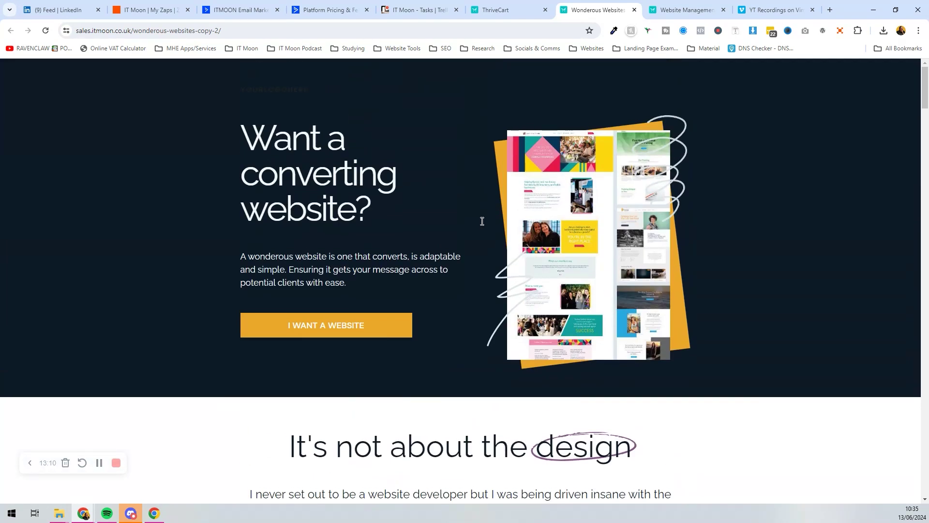